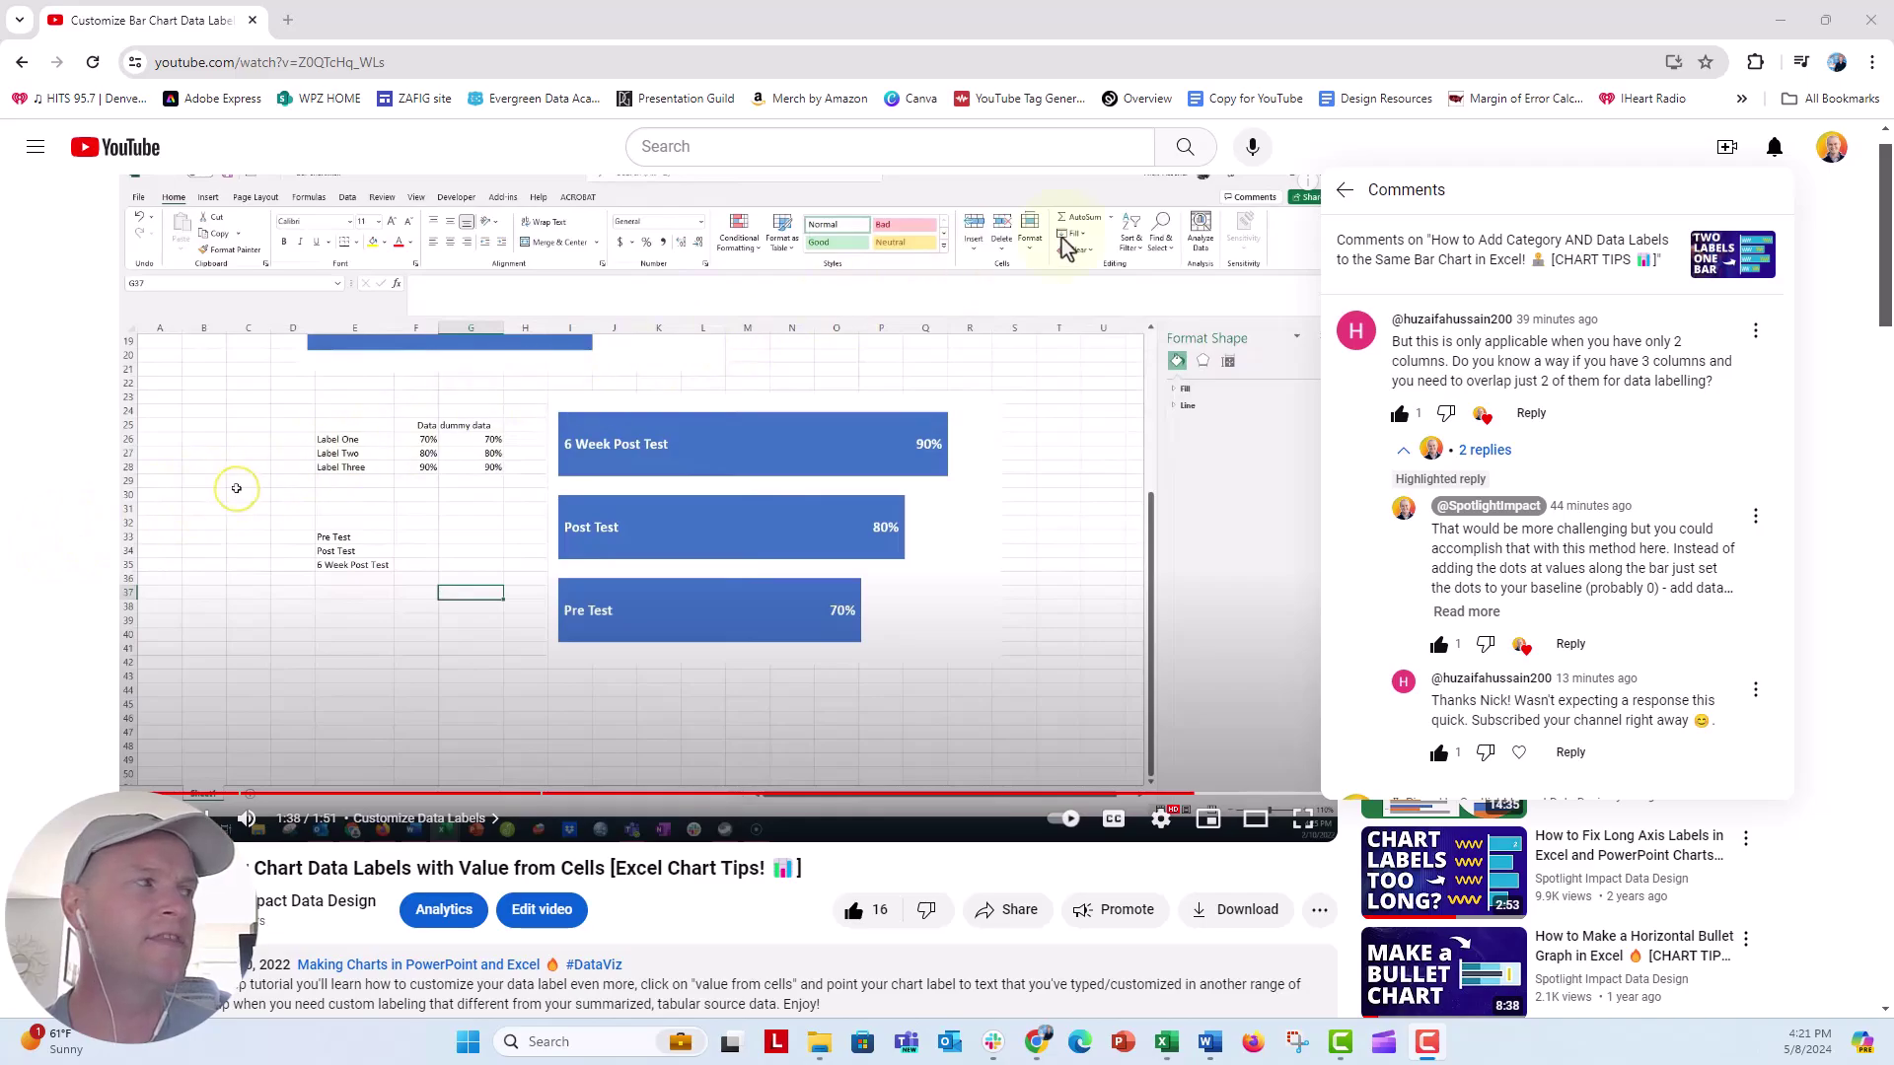
Step: Minimise the Chrome YouTube window to reveal the Excel workbook with its bar chart
left_click(1781, 20)
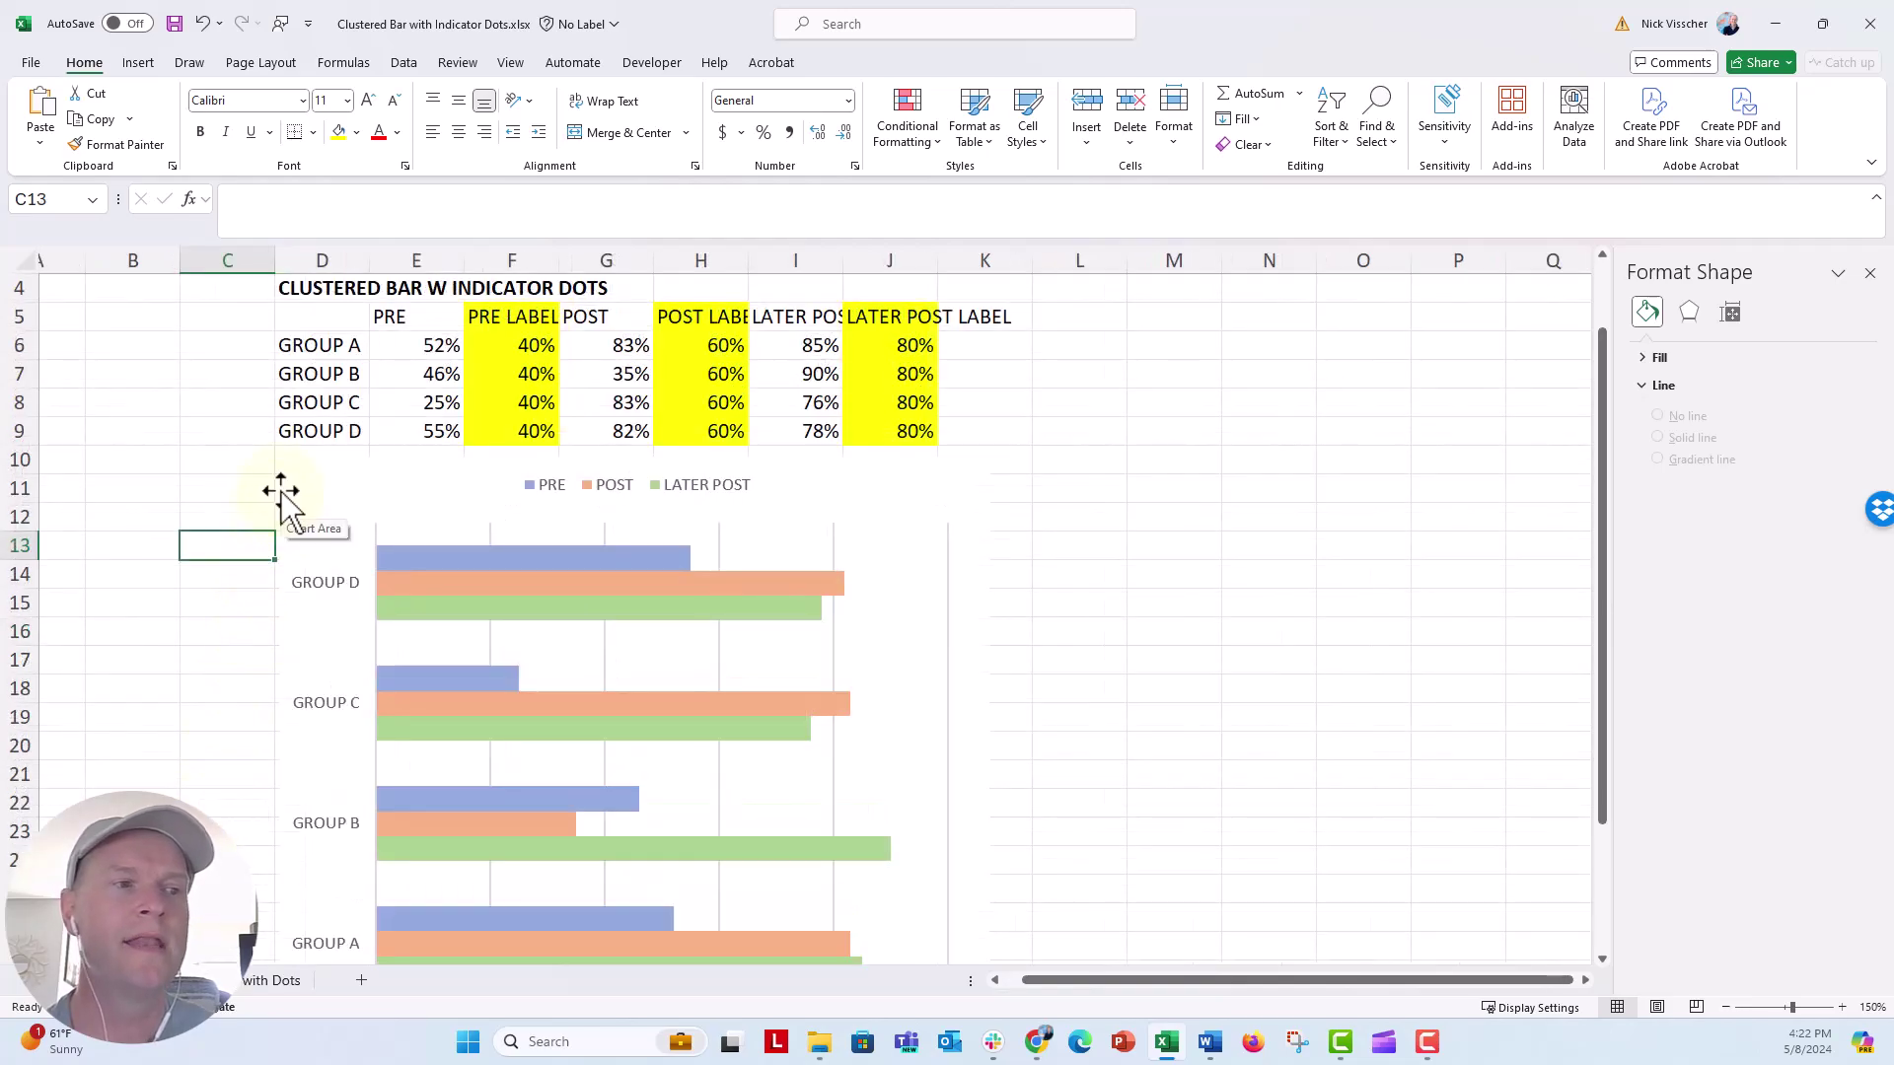
Step: Select the clustered bar chart of PRE, POST and LATER POST values
left_click(281, 494)
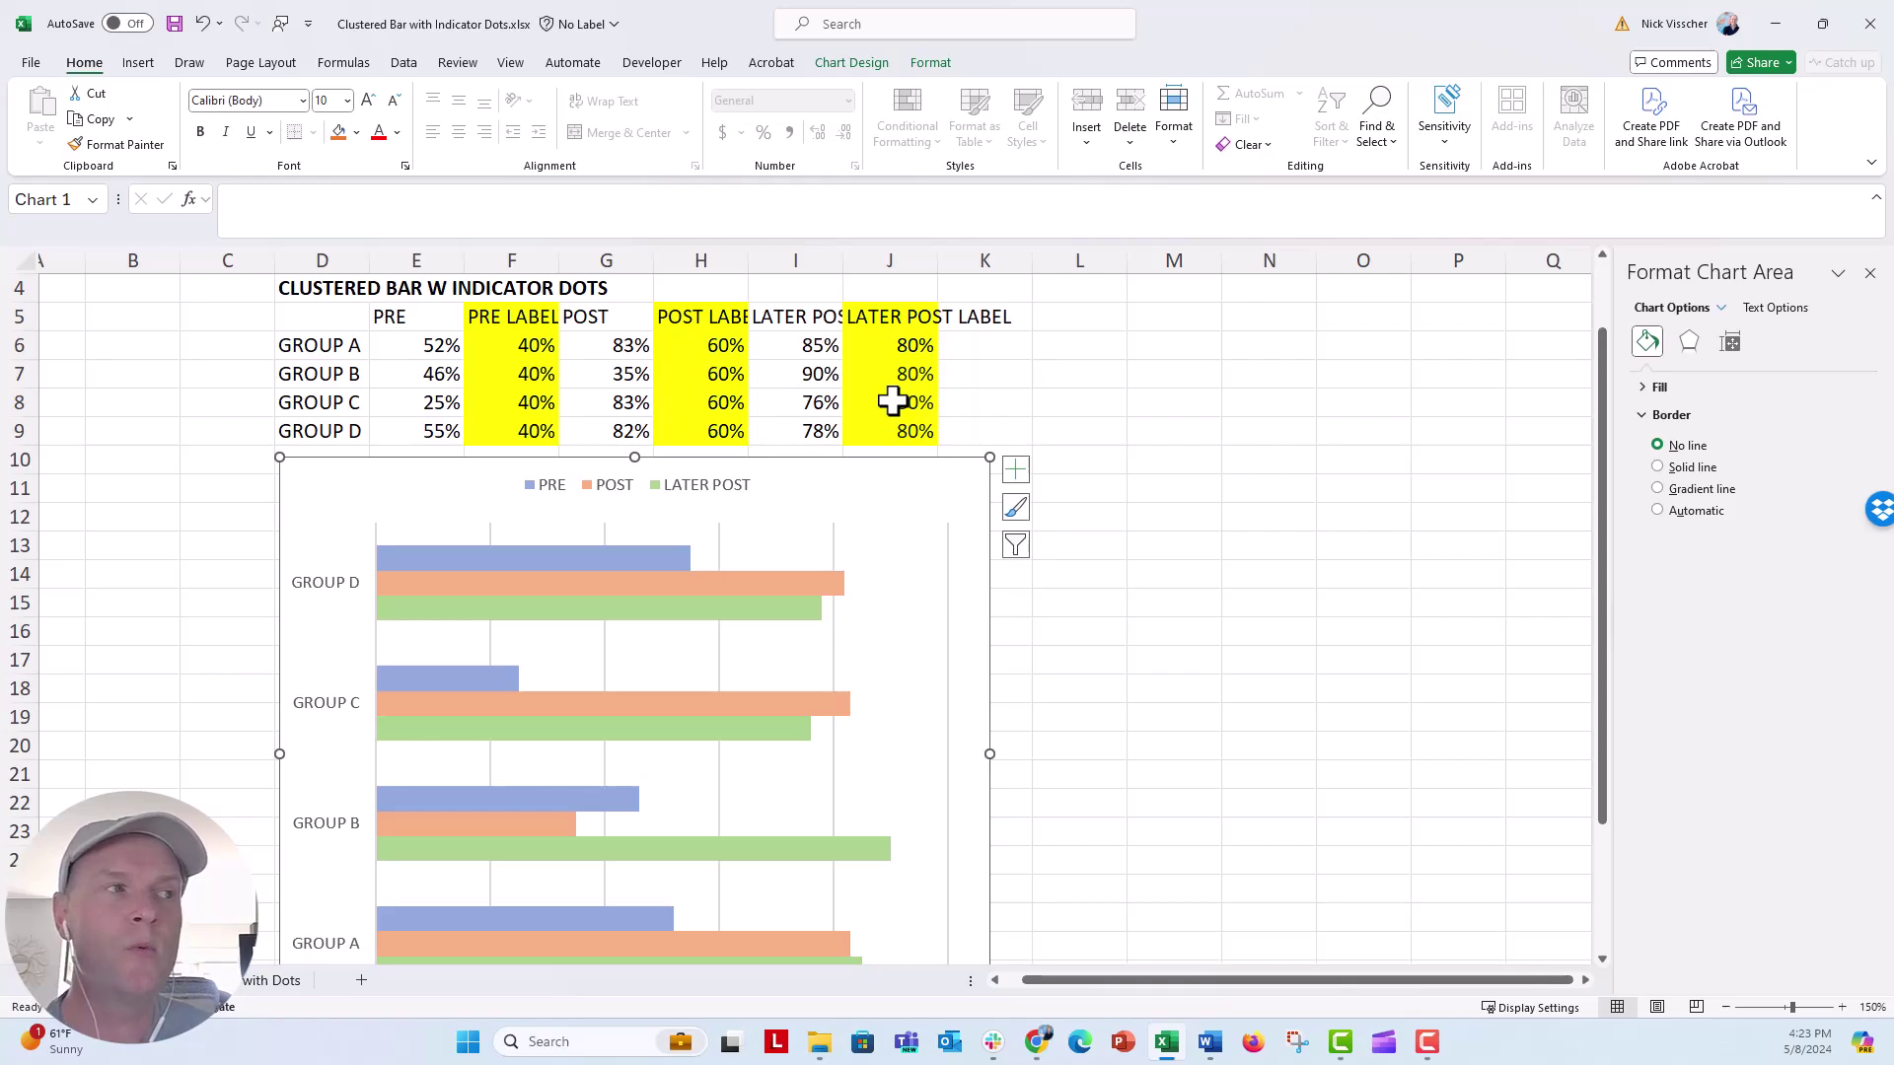
Step: Open Change Chart Type to review the Combo setup with the label series on the secondary axis
left_click(856, 64)
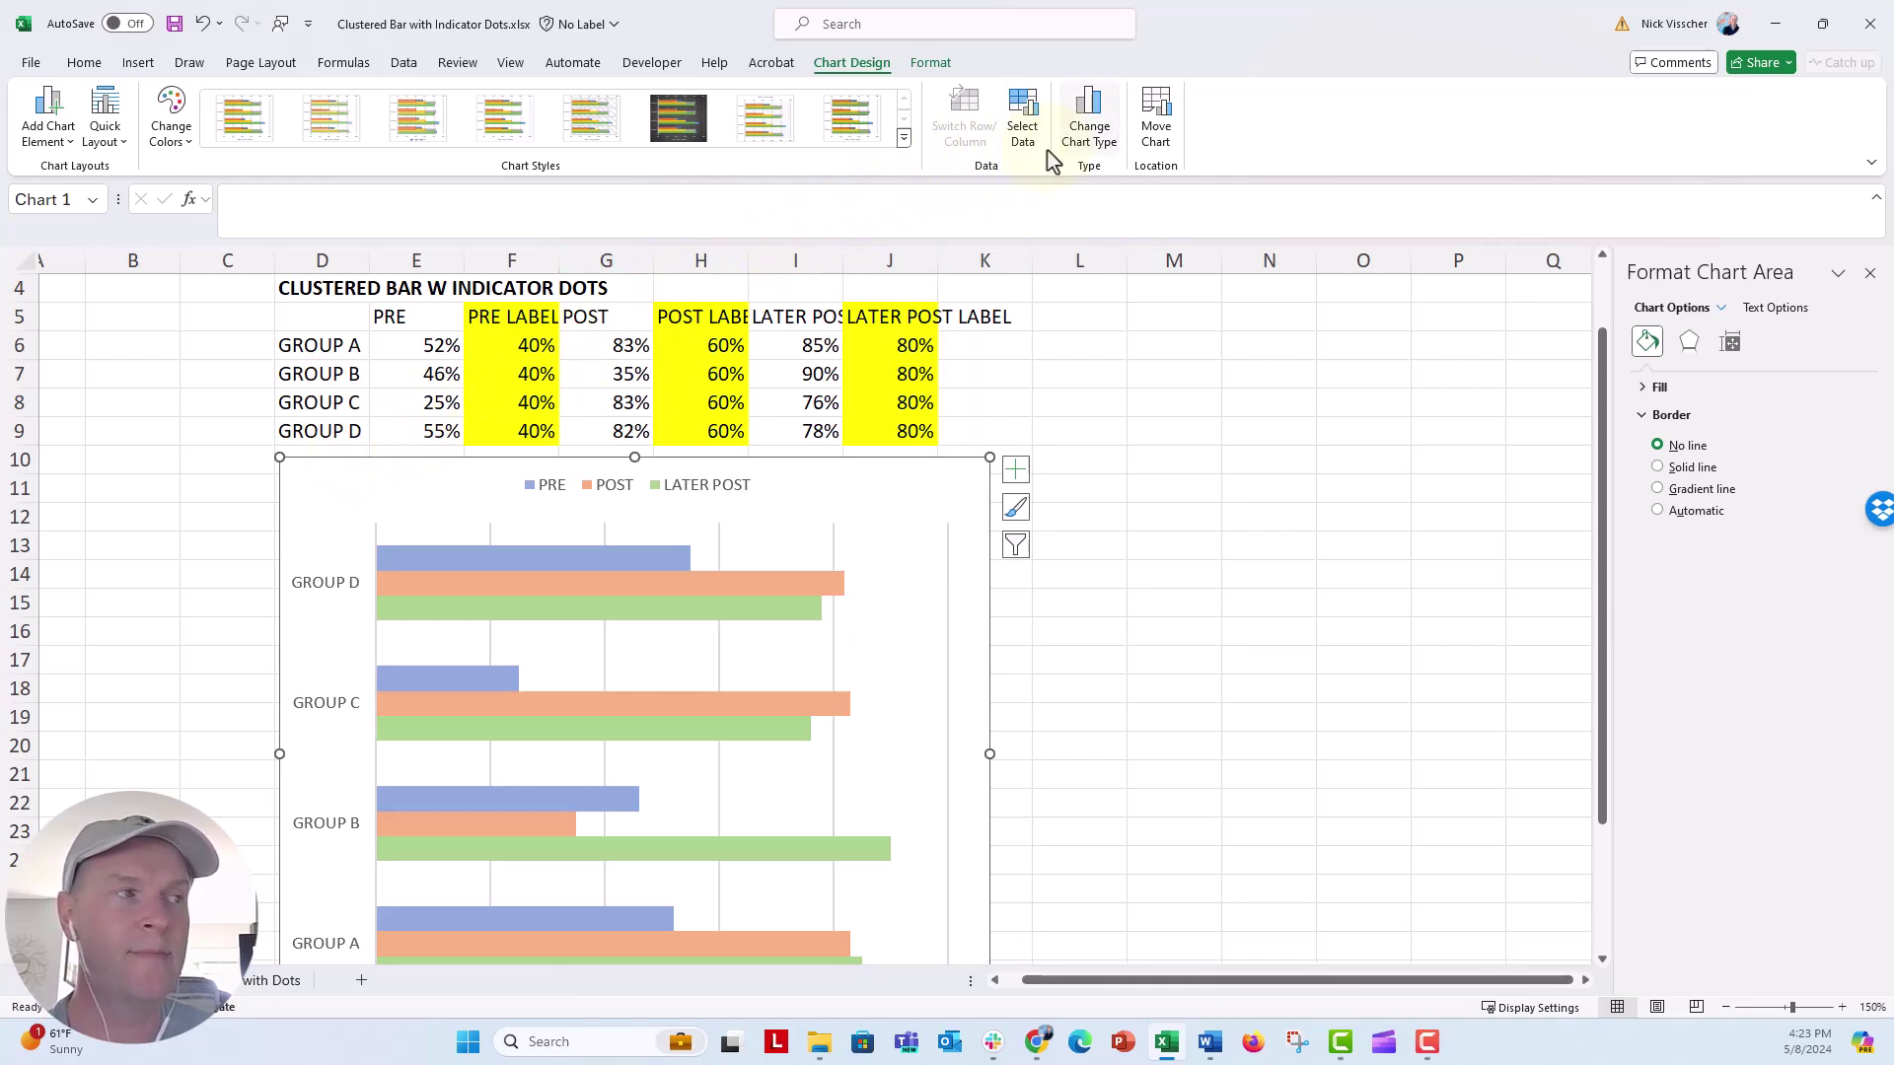
left_click(1083, 148)
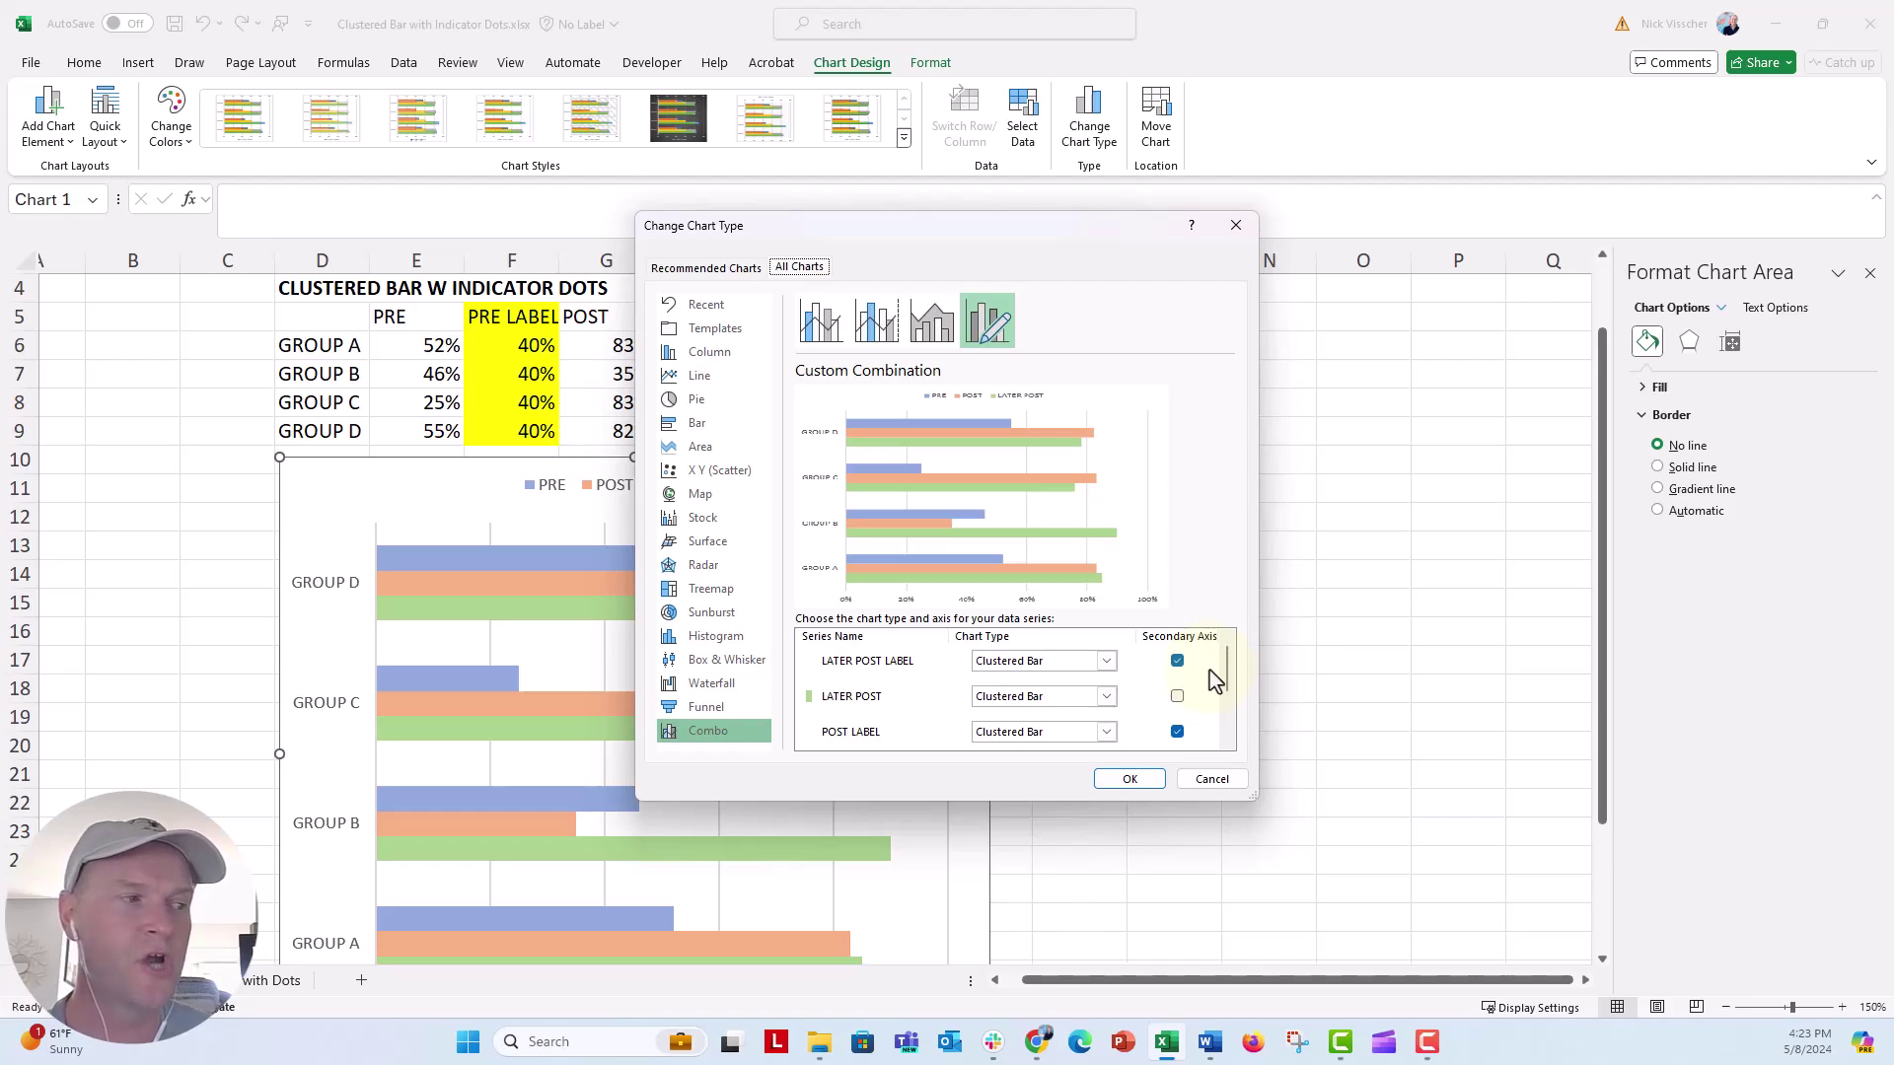
mouse_move(1228, 675)
left_mouse_down()
mouse_move(1226, 764)
mouse_move(1228, 670)
left_mouse_up()
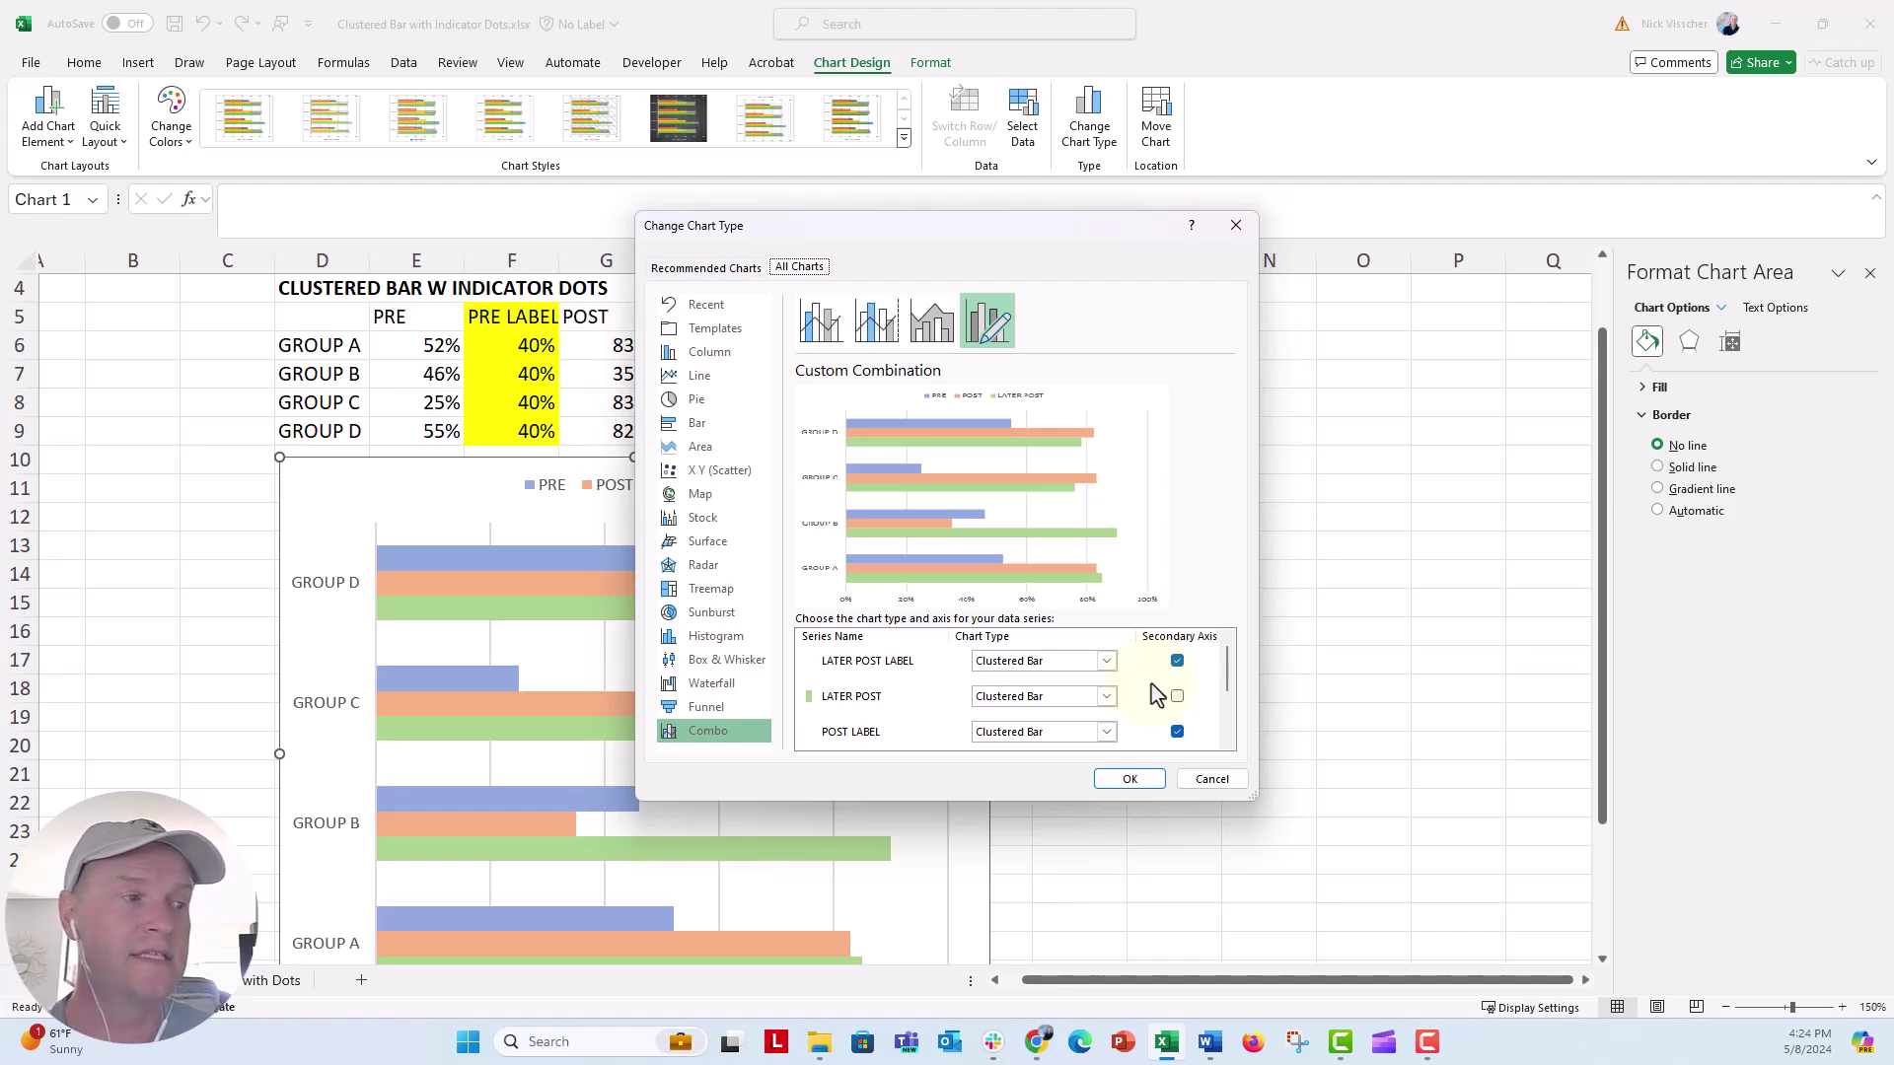
Step: Apply the combo chart and pick the LATER POST LABEL series in the Format pane
left_click(1112, 779)
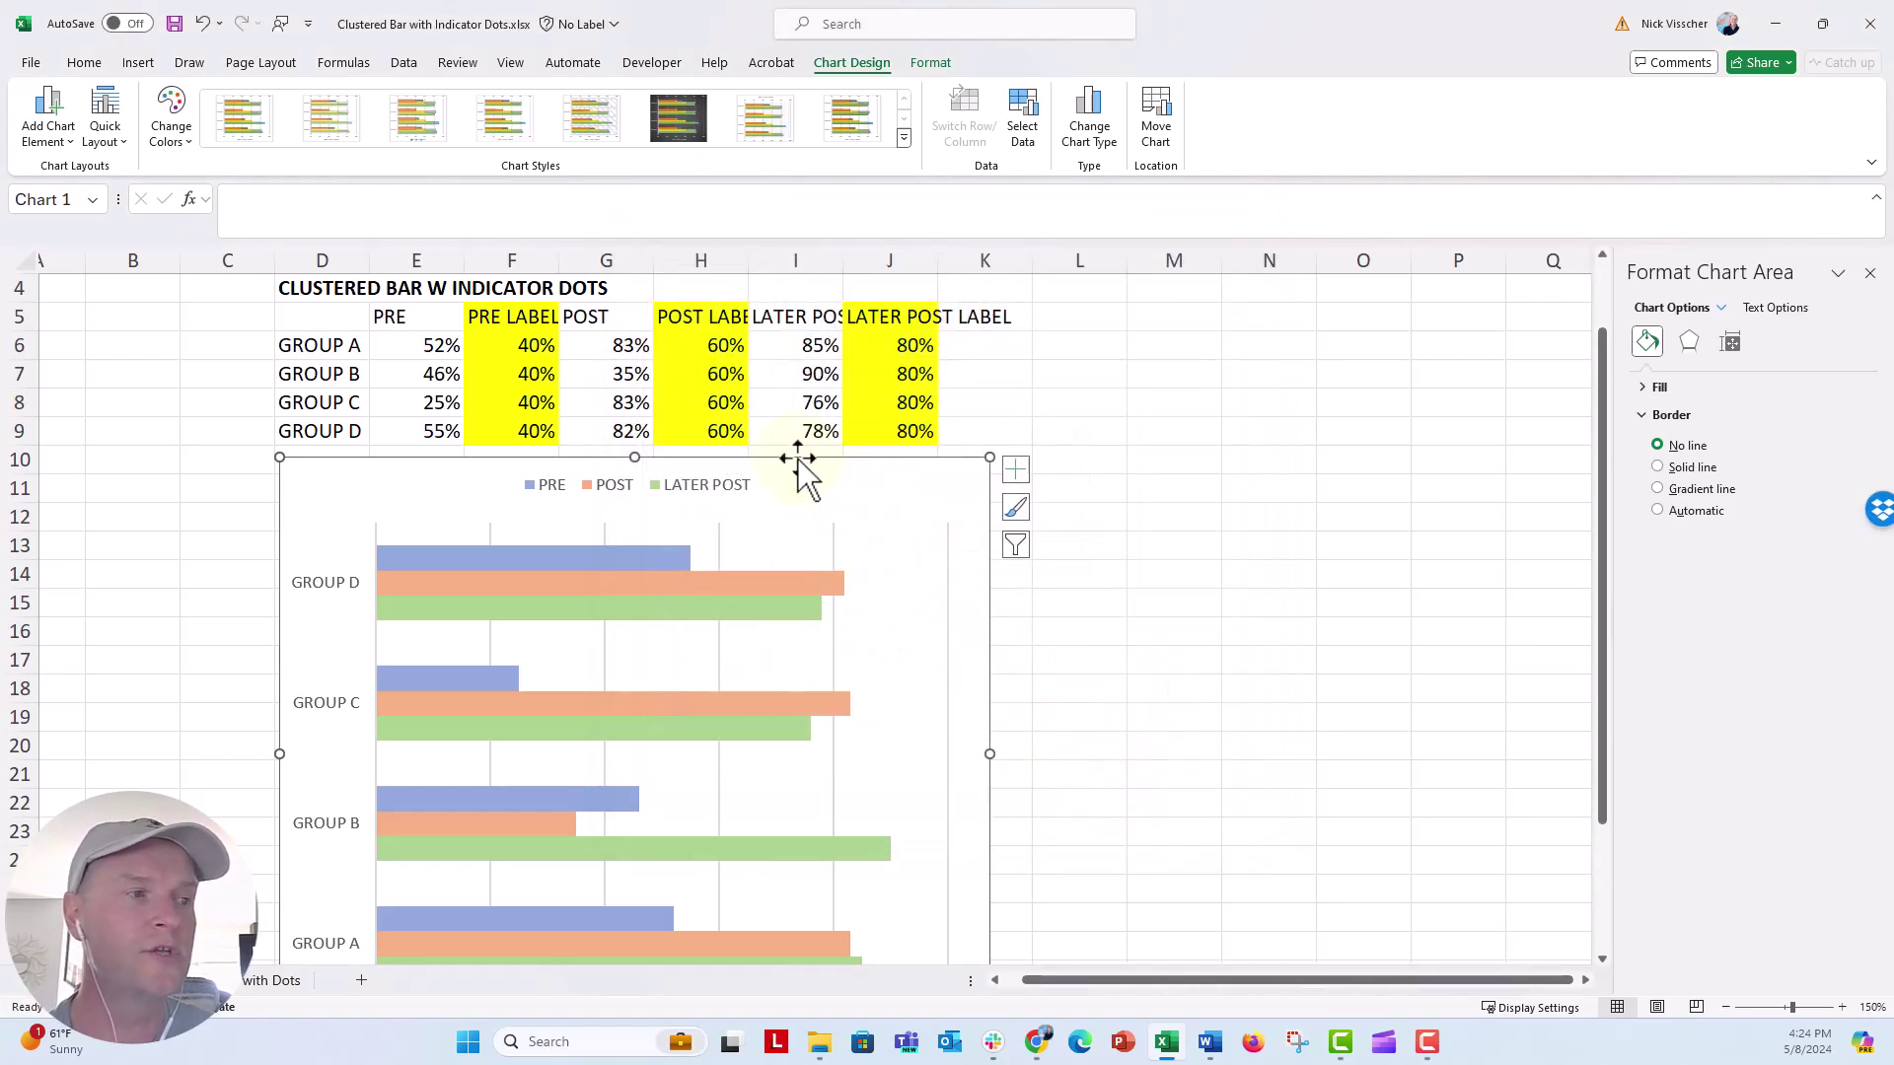
left_click(1721, 309)
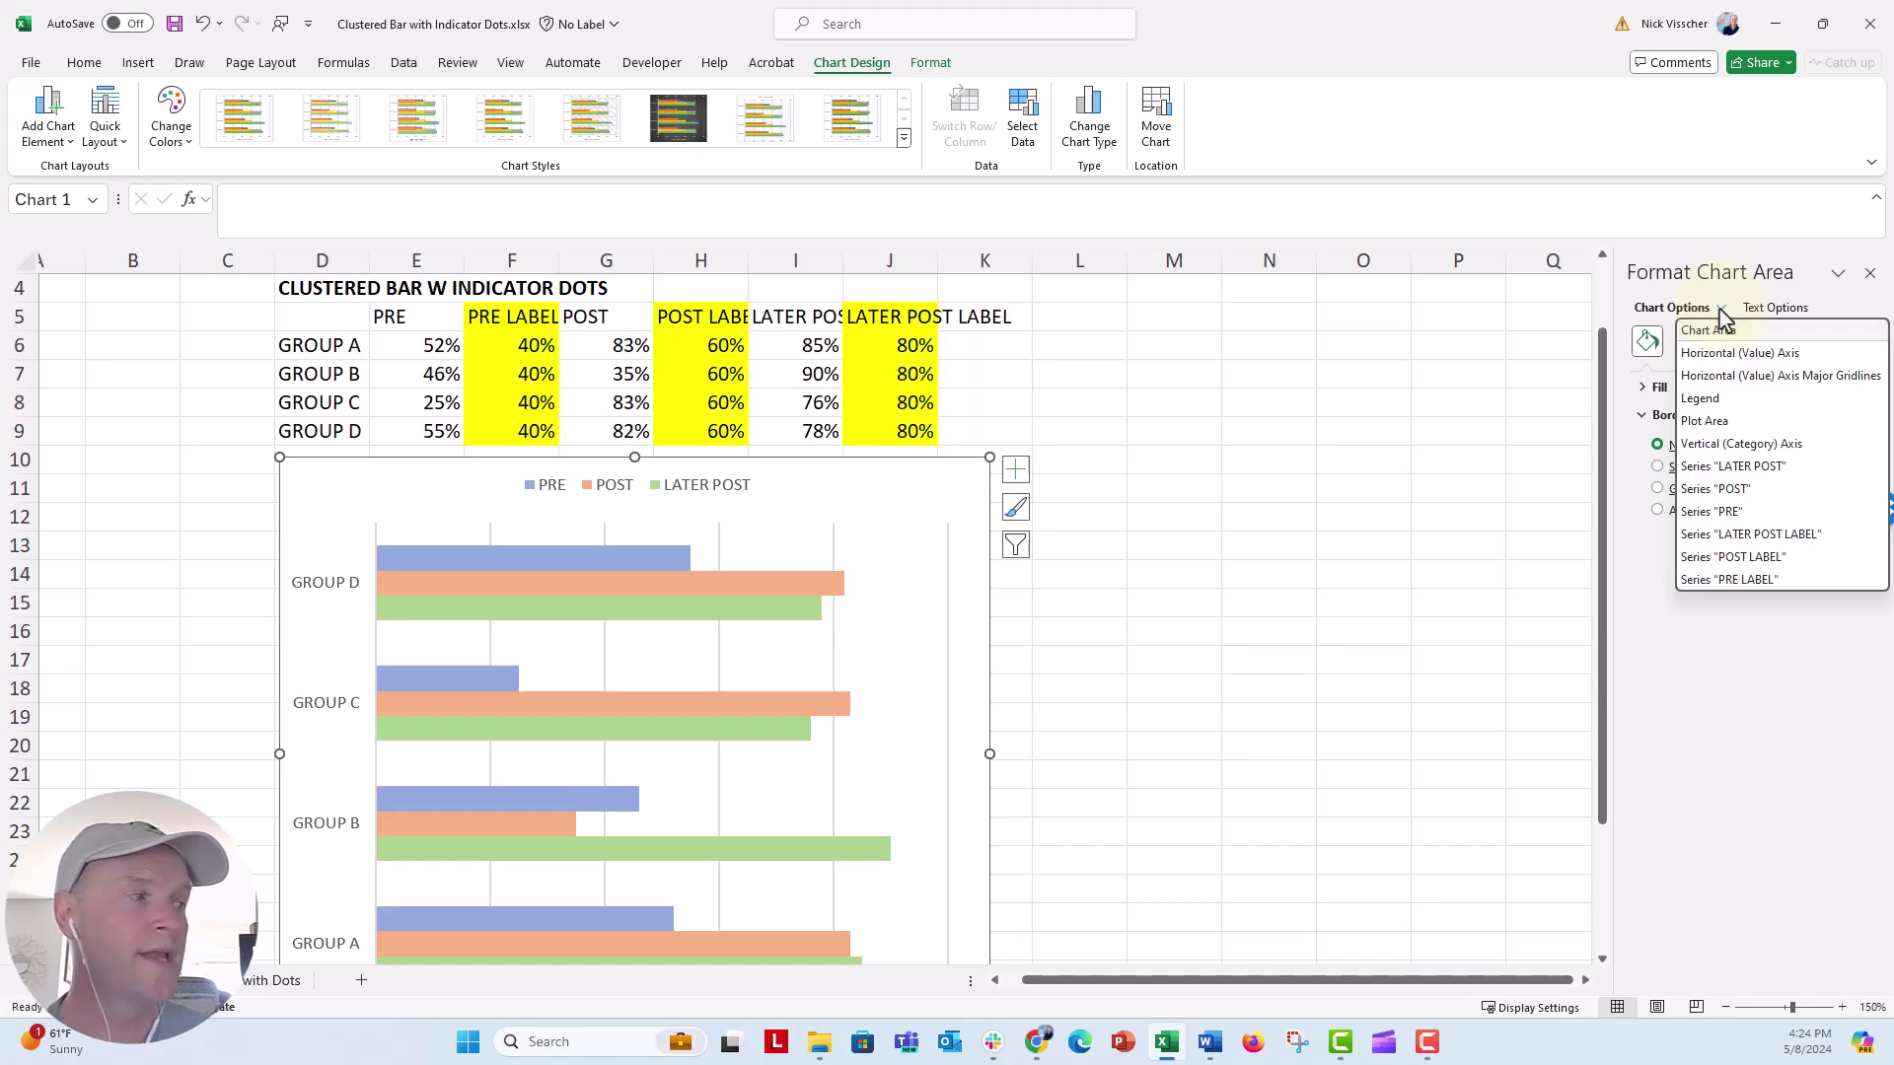
key("Down")
key("Down")
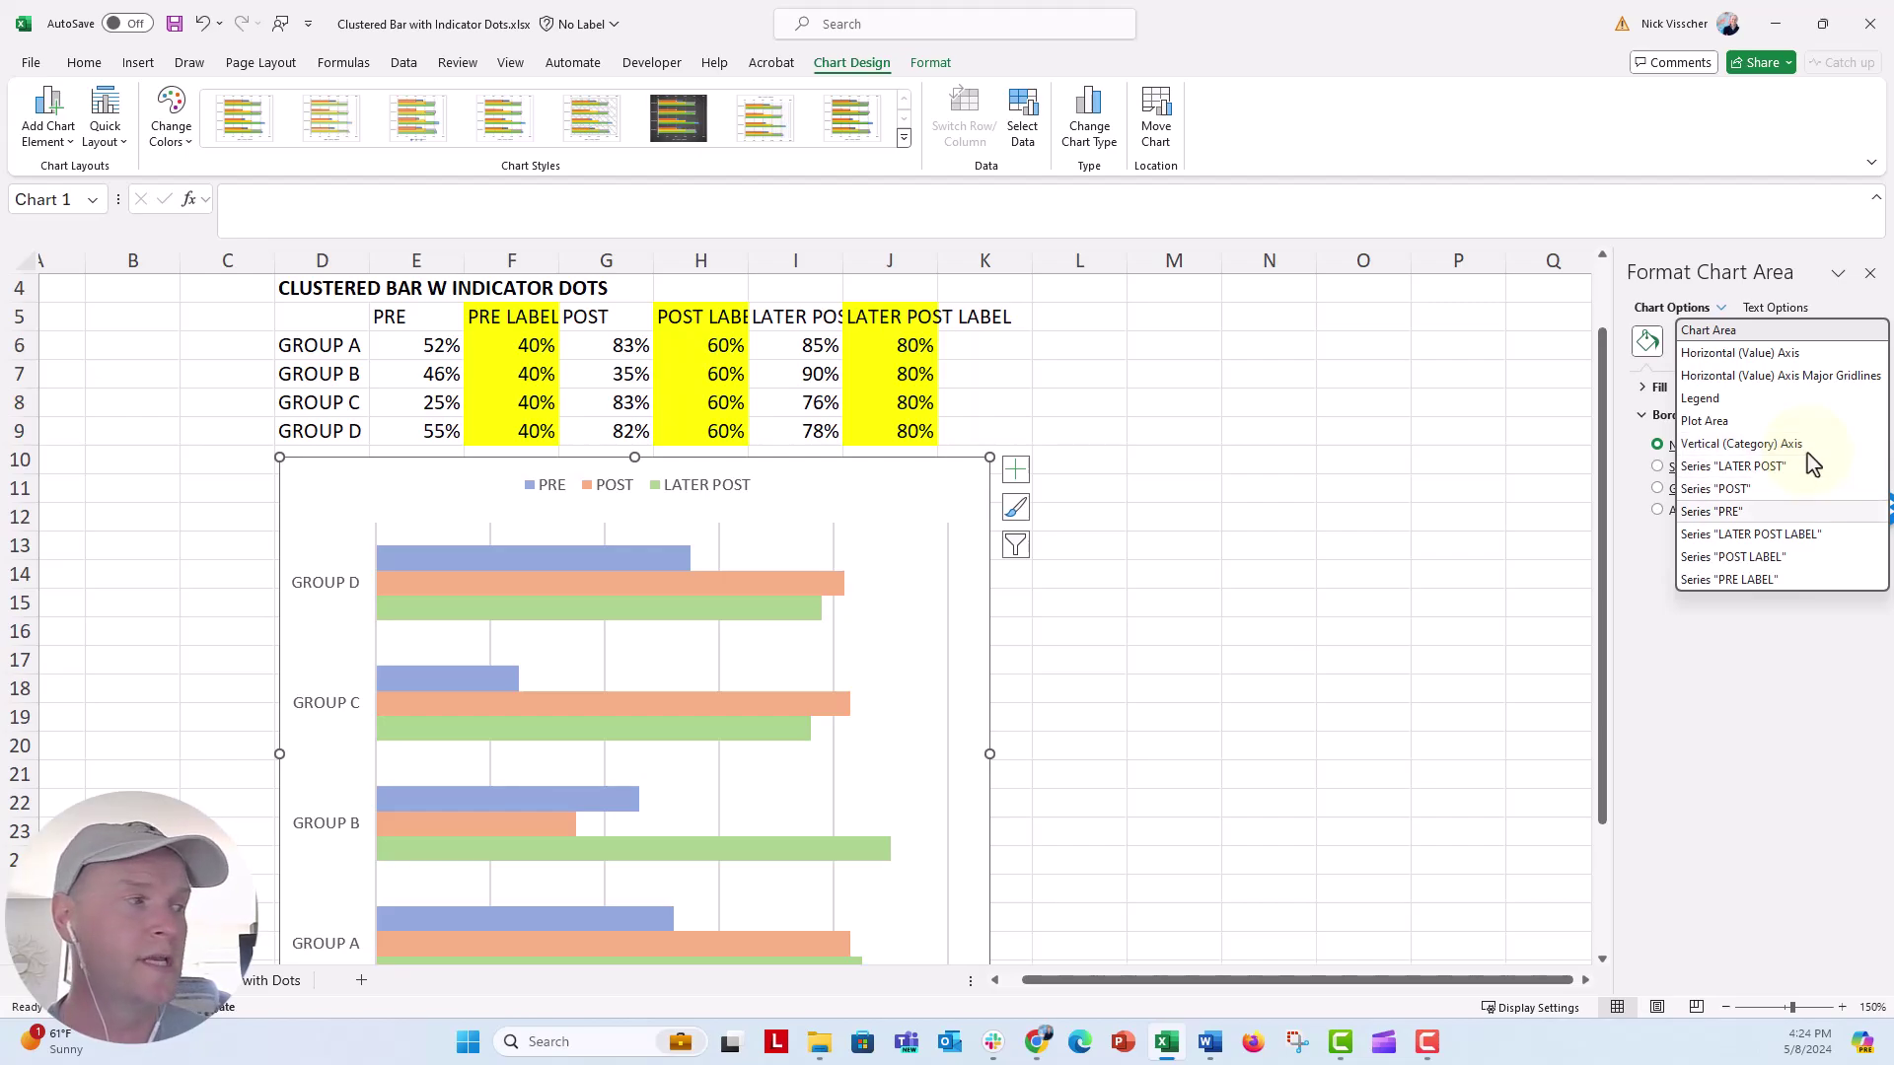
key("Down")
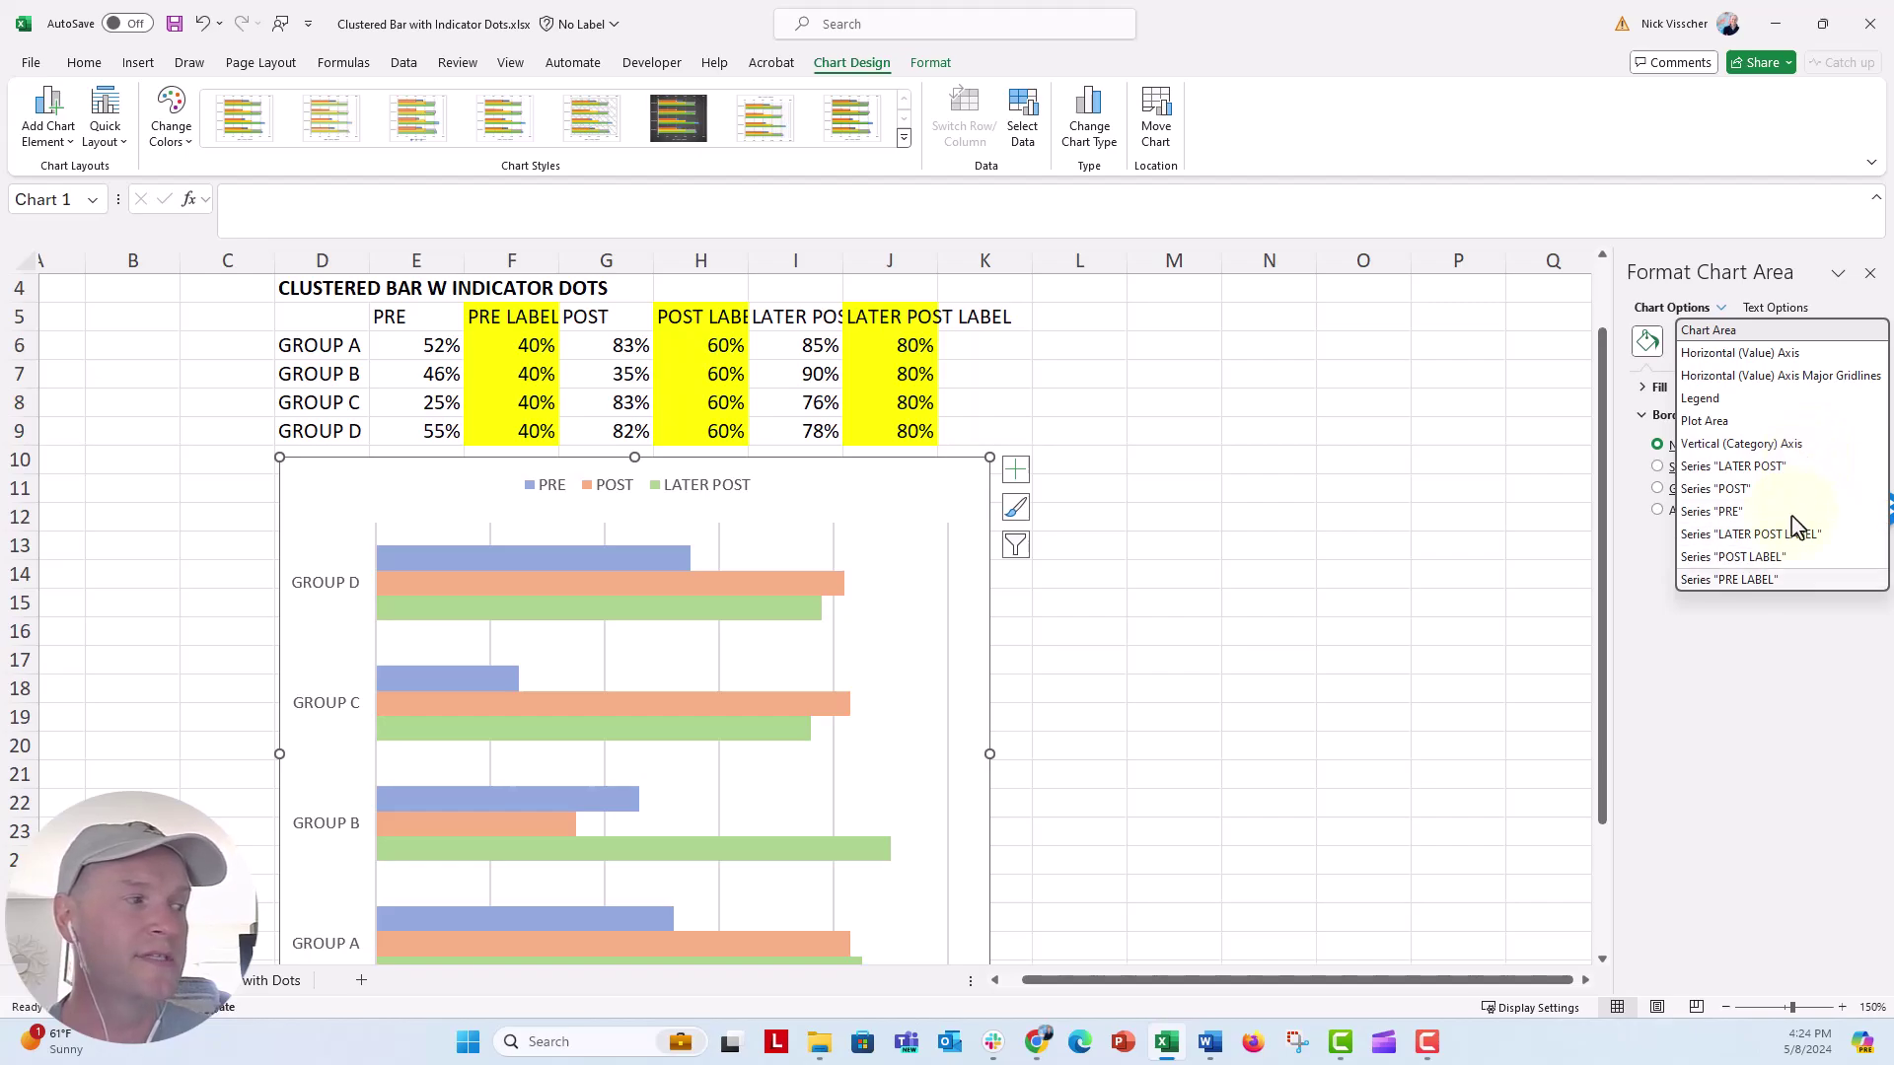
key("Down")
key("Down")
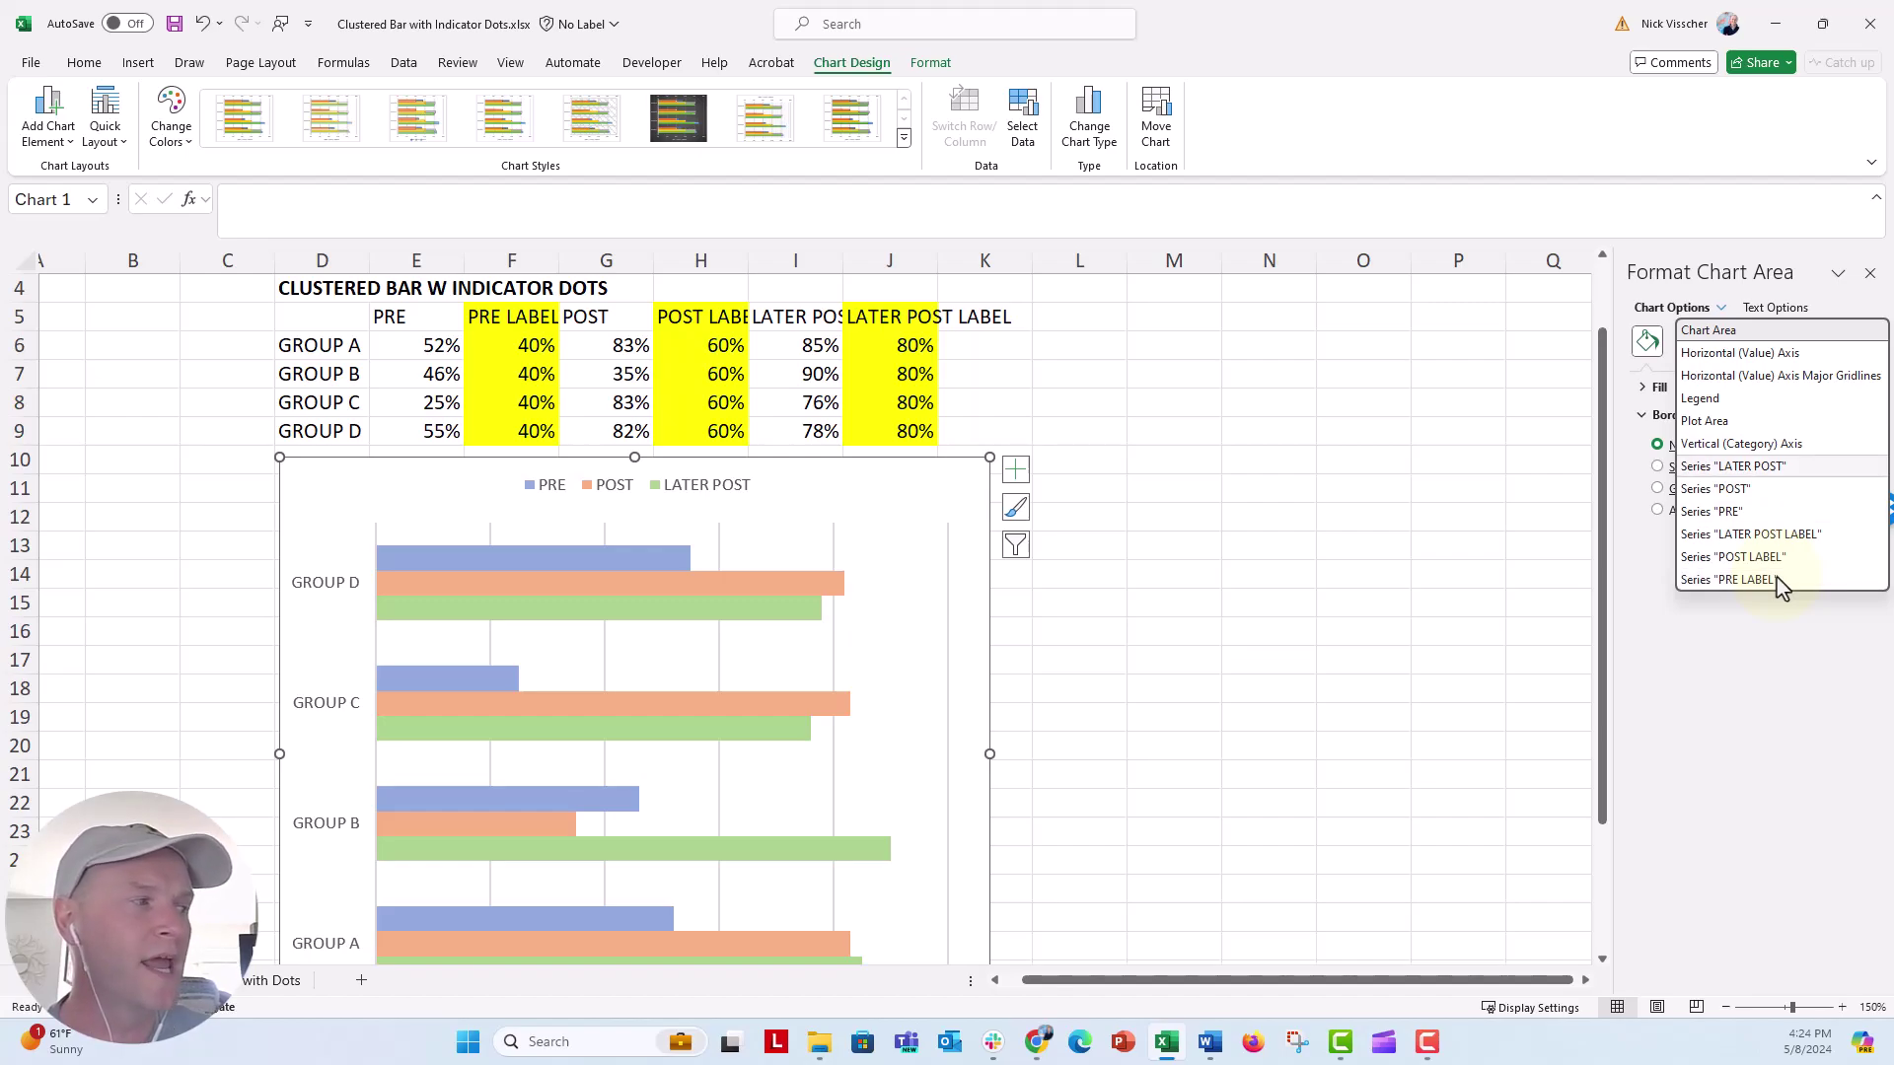
left_click(1772, 474)
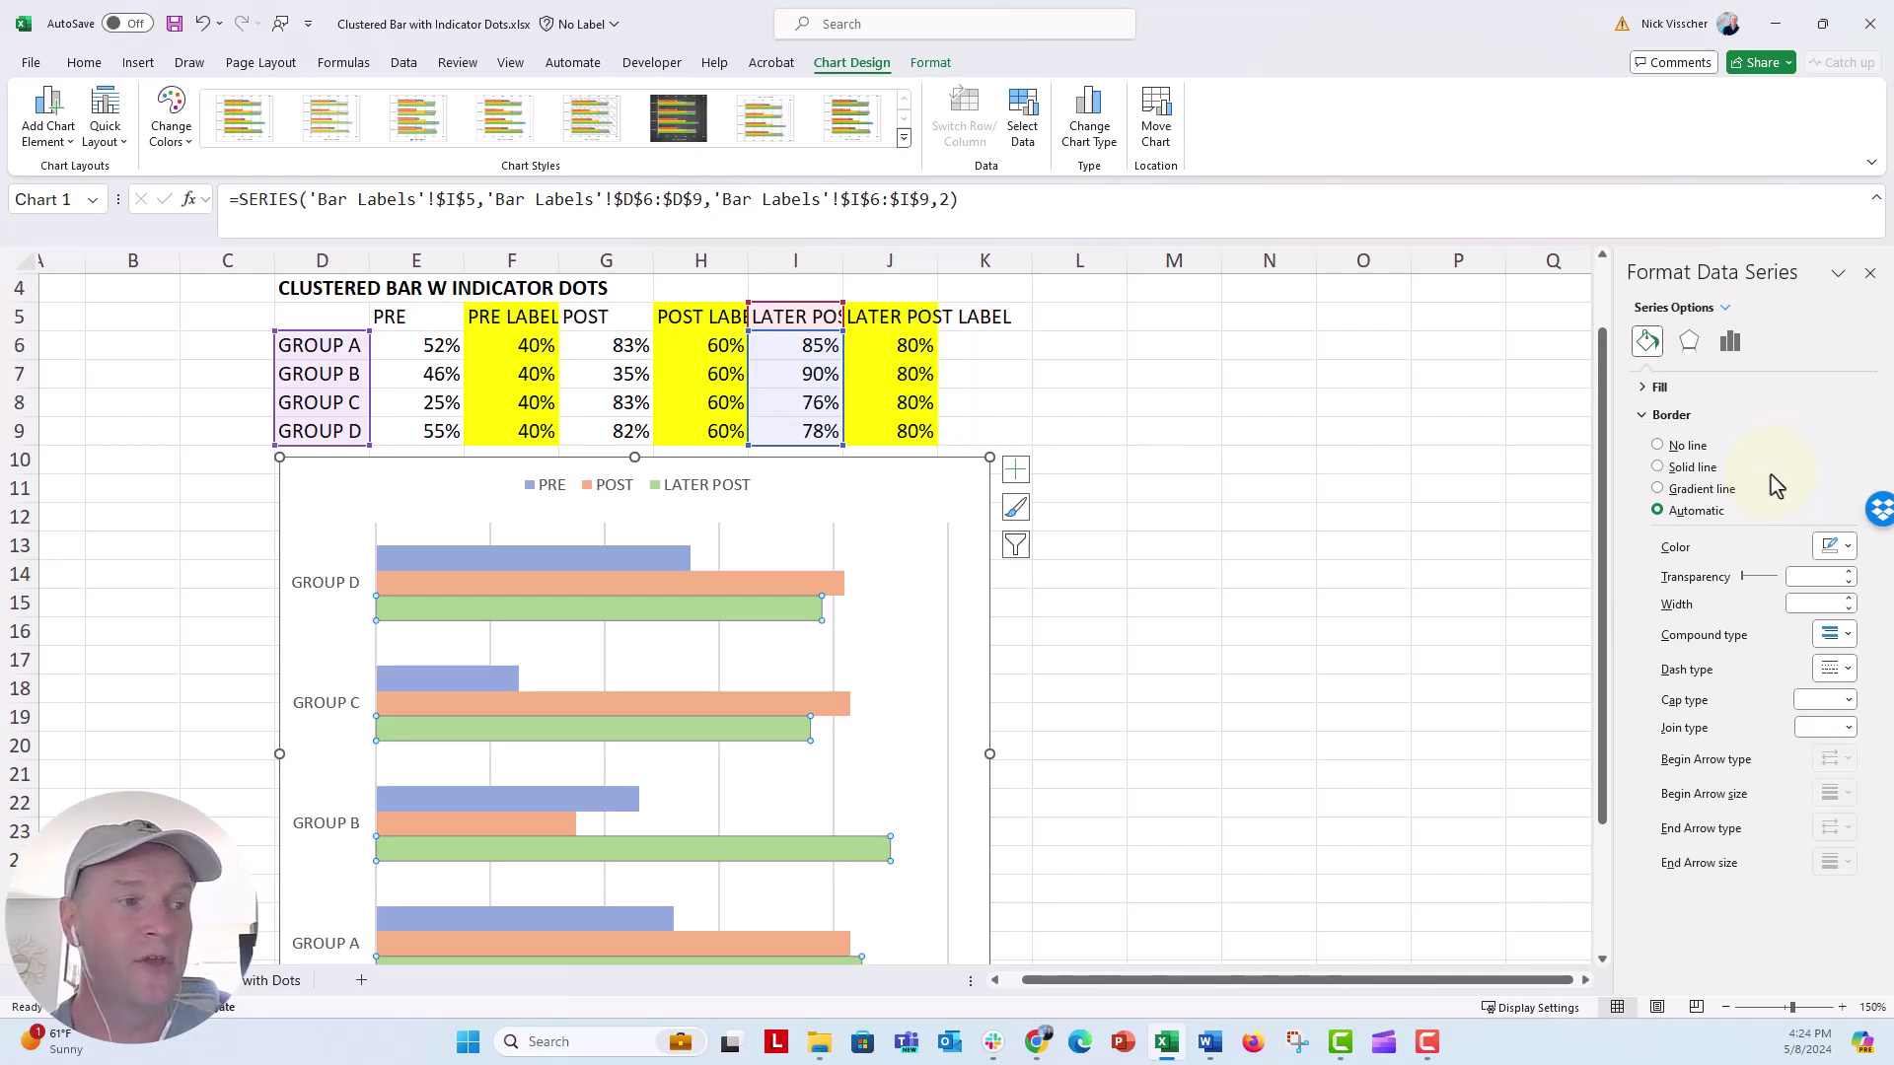
left_click(1724, 310)
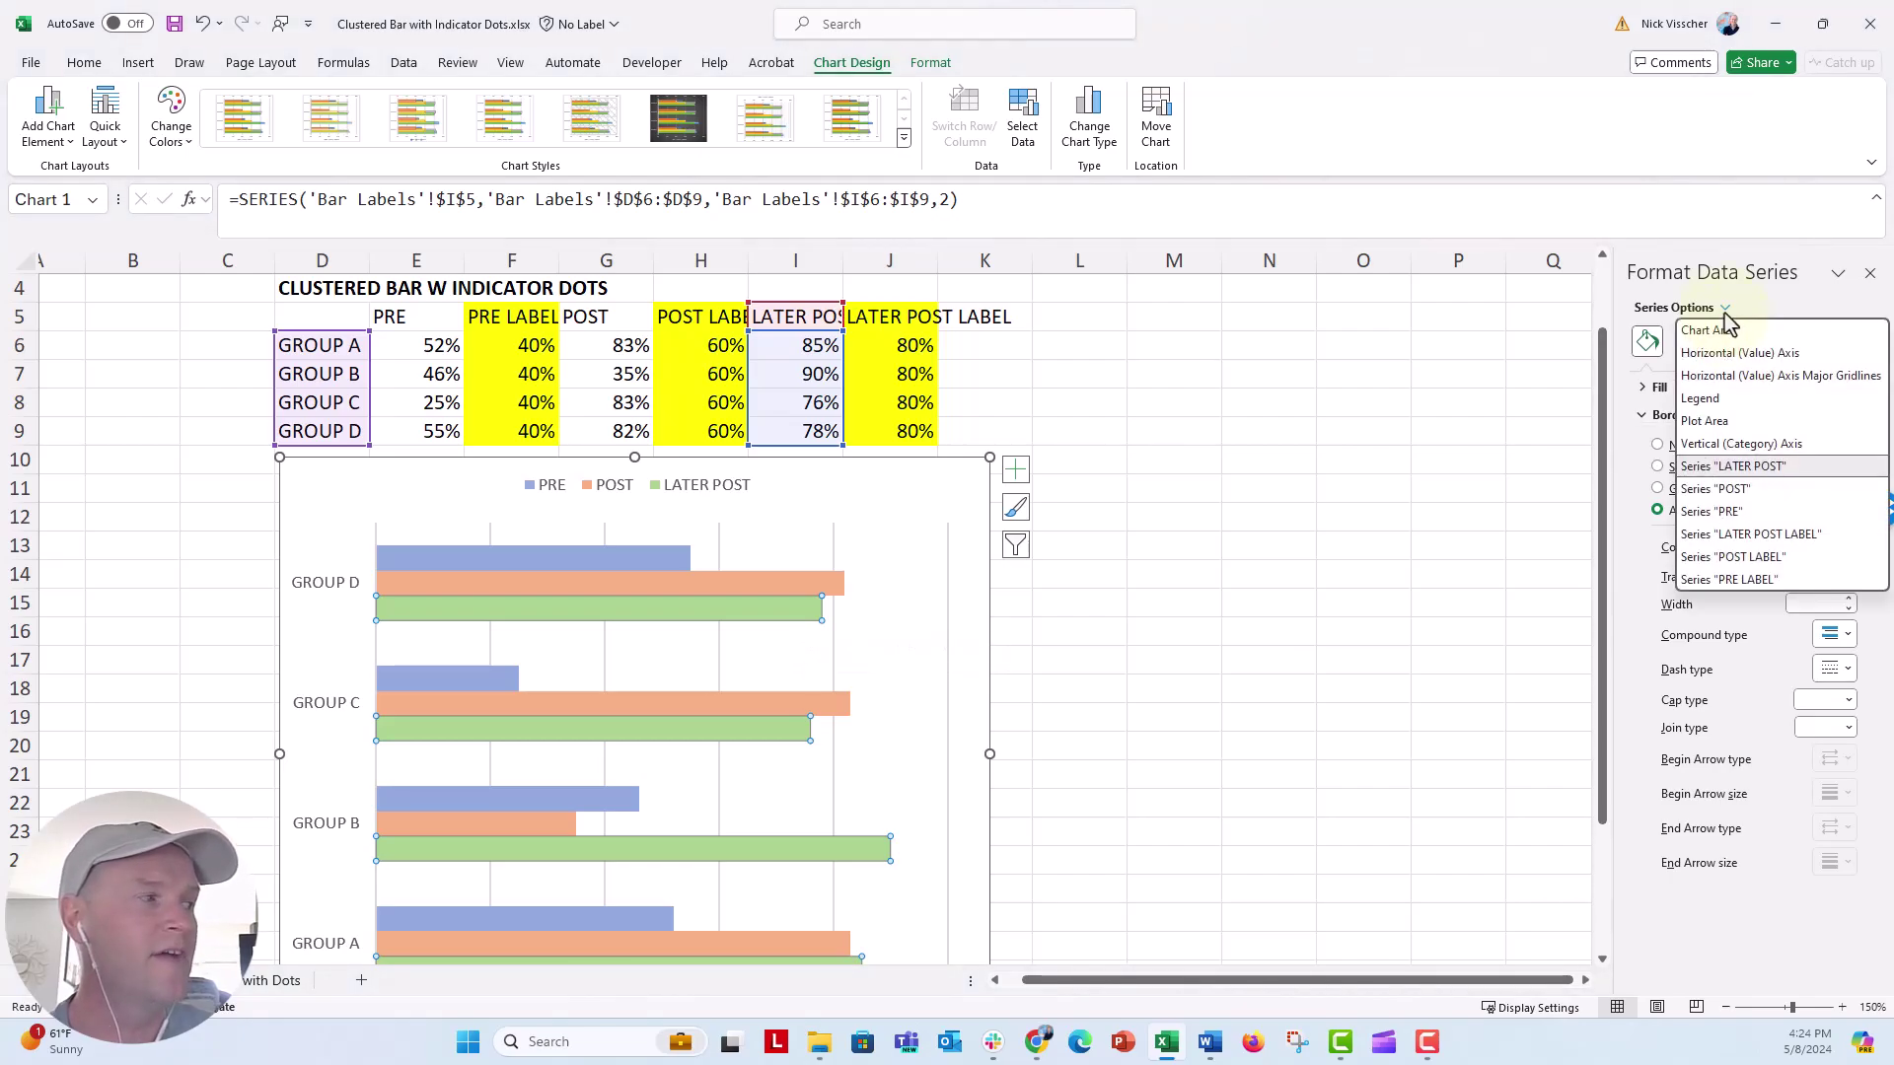
left_click(1806, 536)
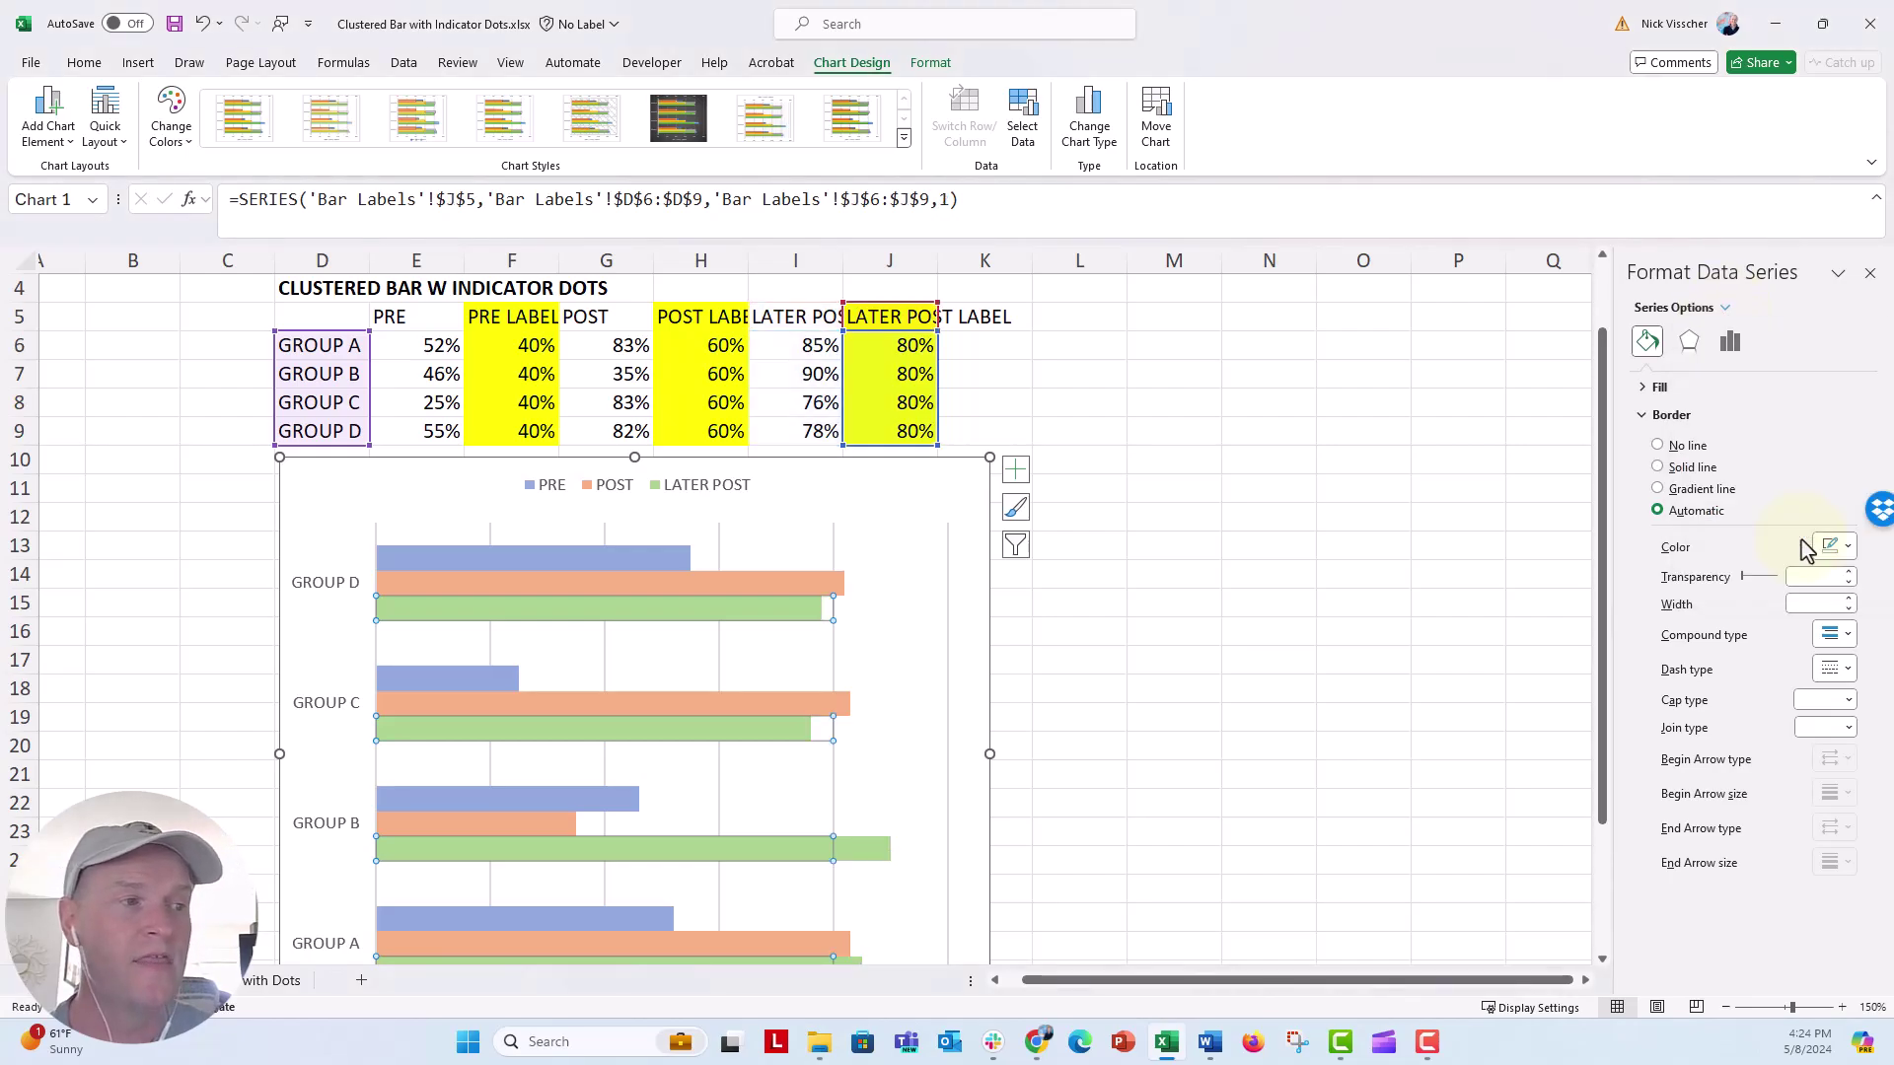
Step: Add Inside Base data labels to LATER POST LABEL showing the series name instead of the value
right_click(669, 625)
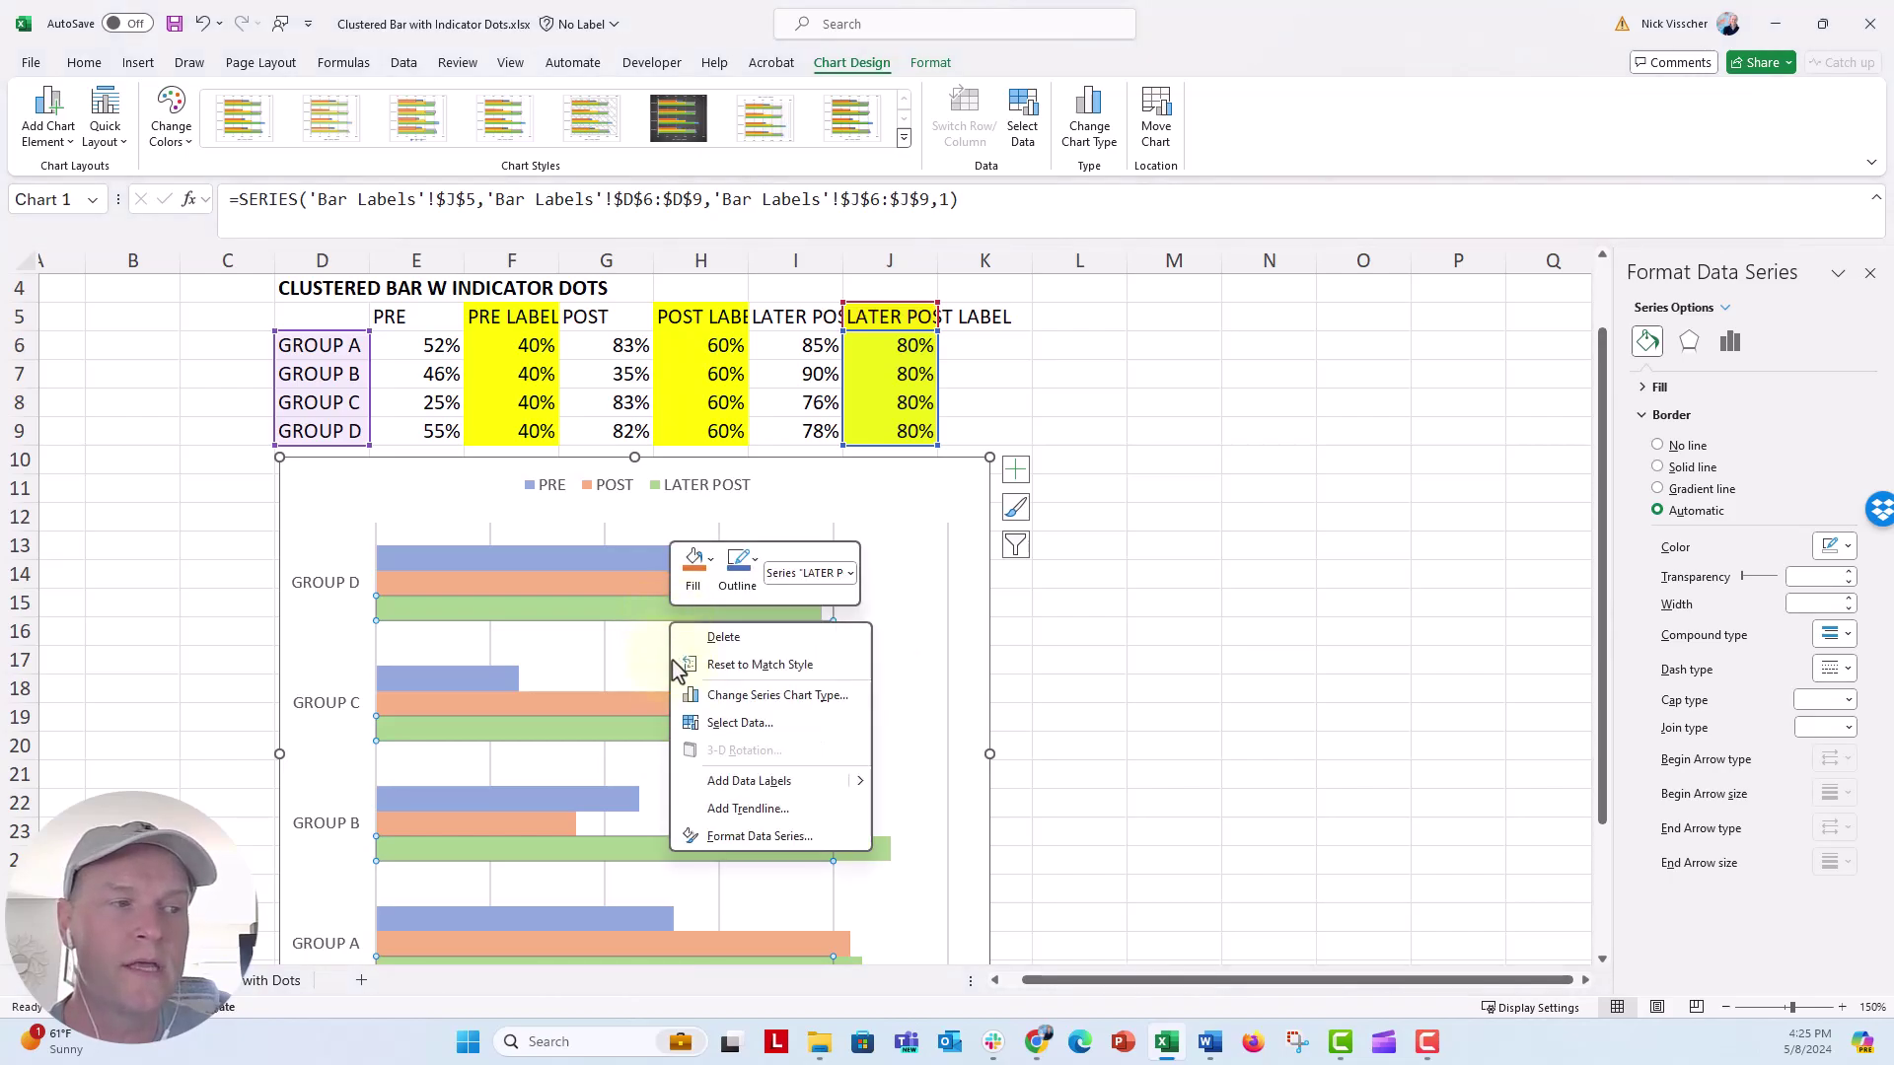
left_click(691, 781)
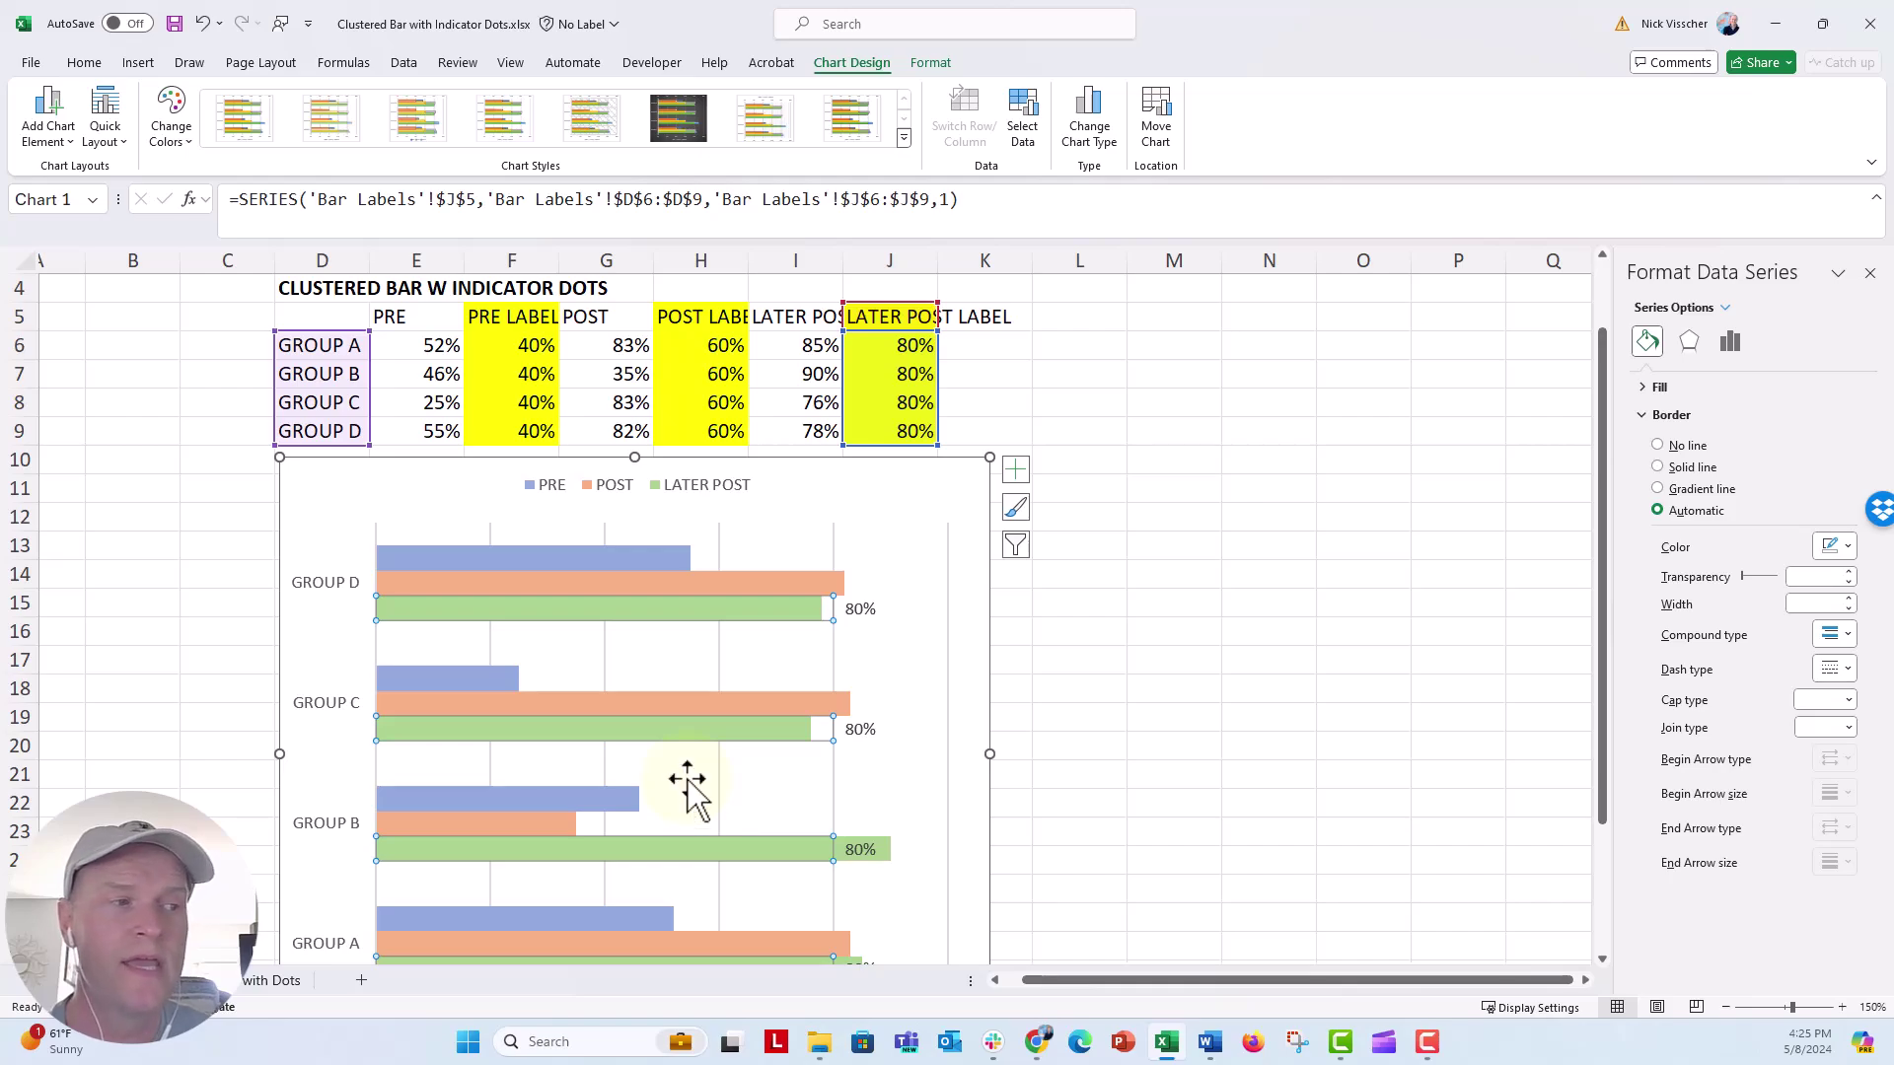
left_click(866, 612)
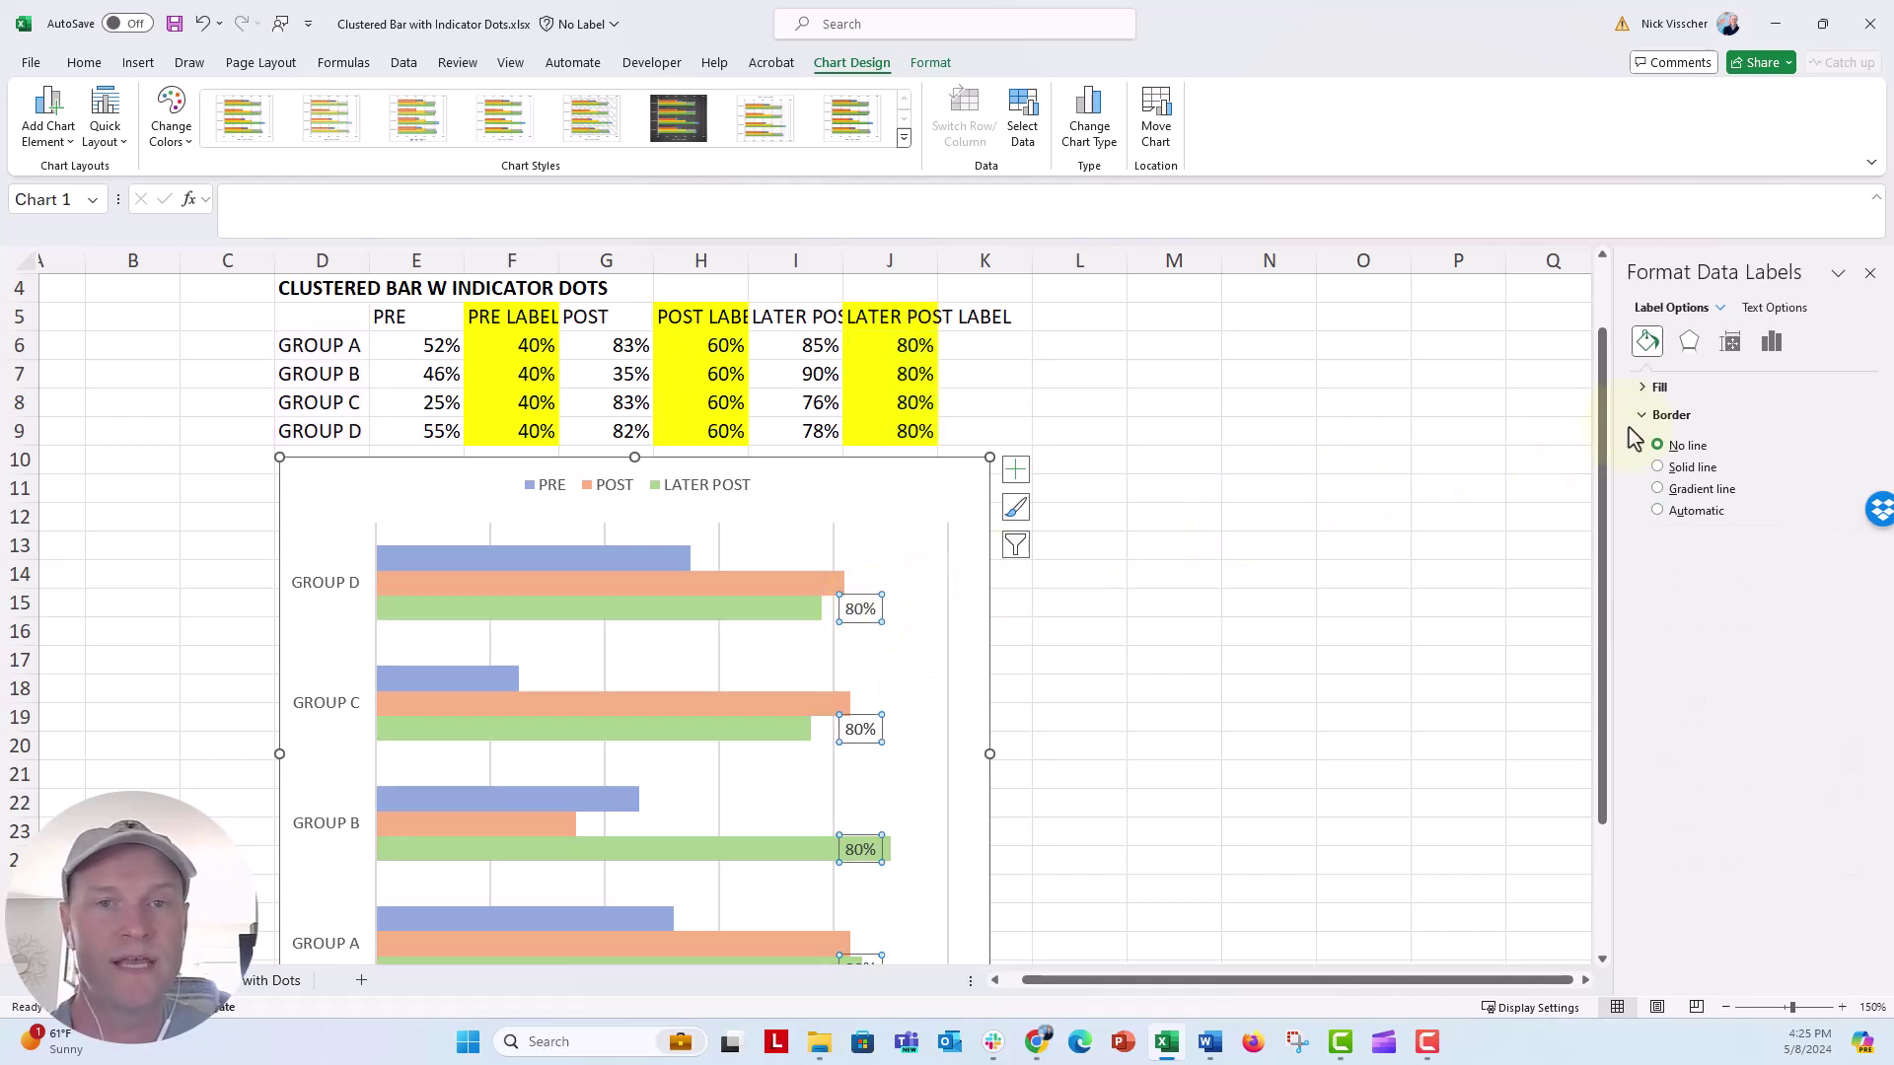
left_click(1768, 345)
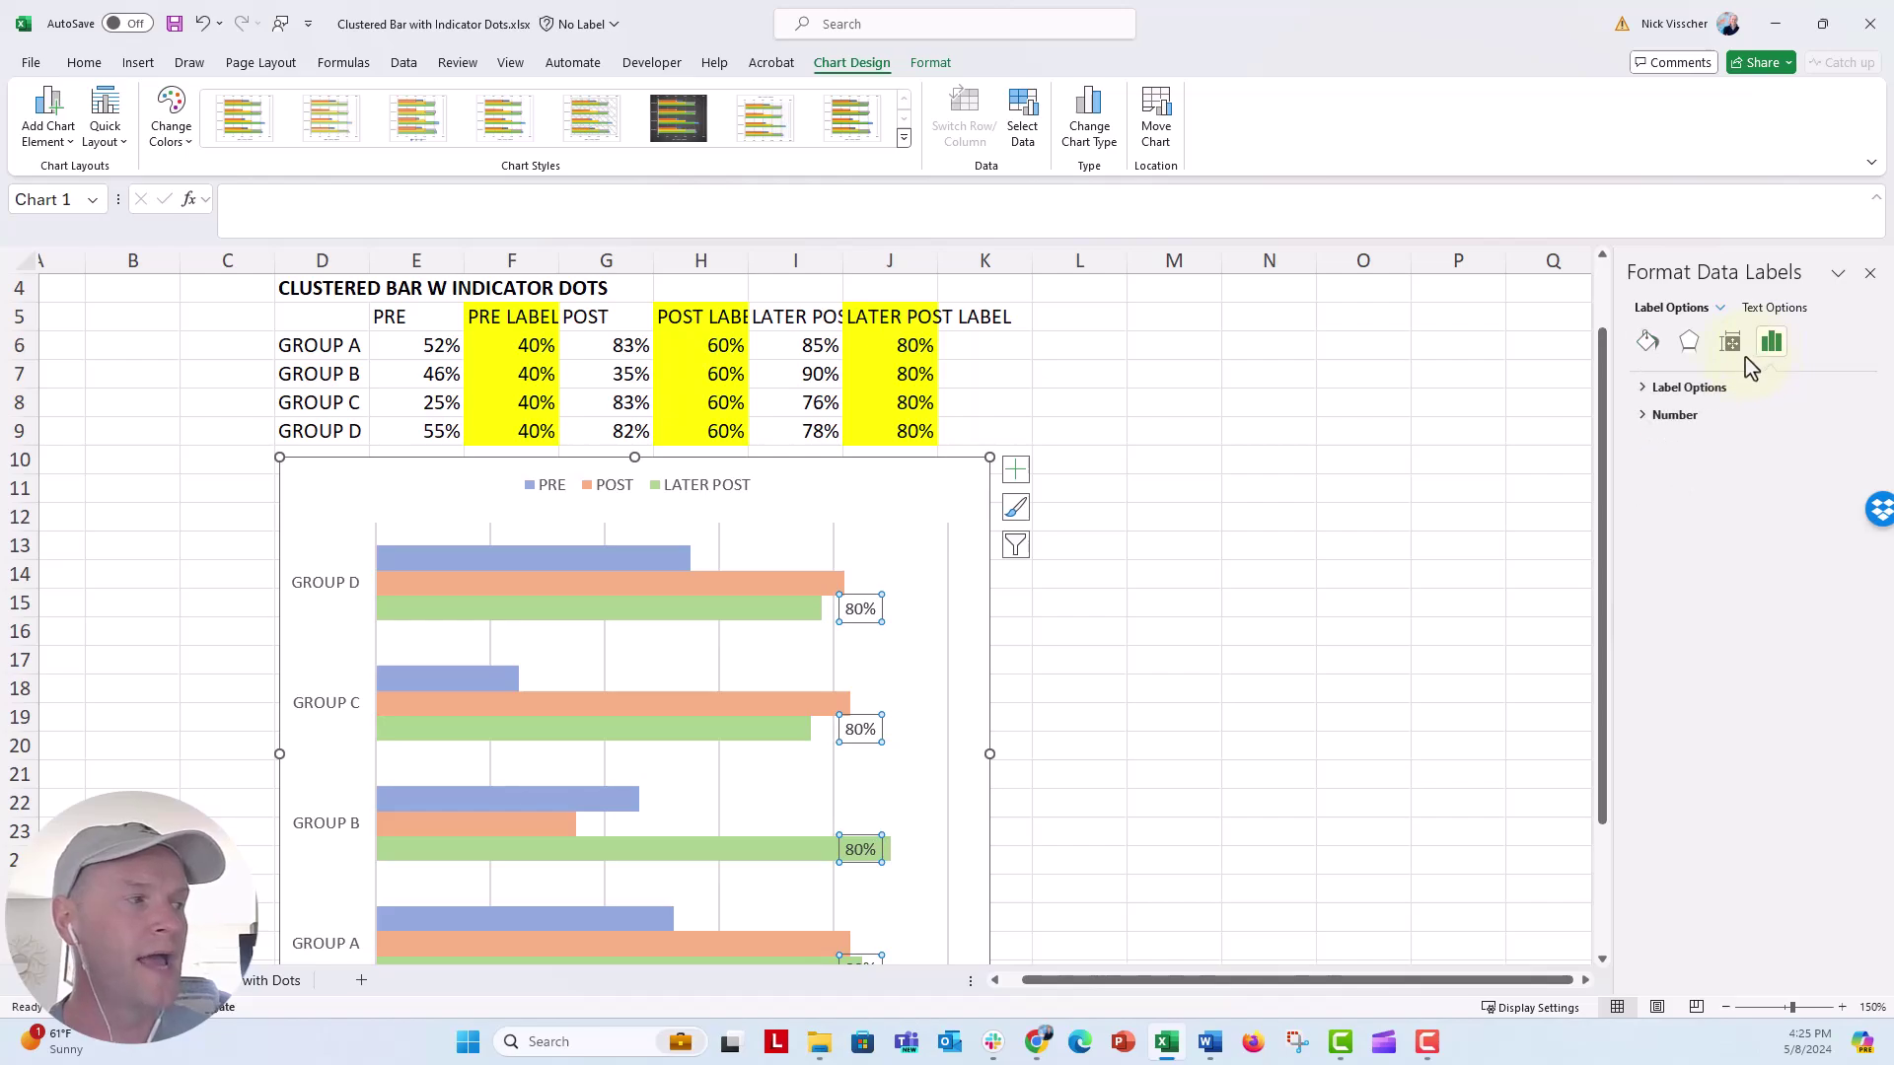
left_click(1657, 389)
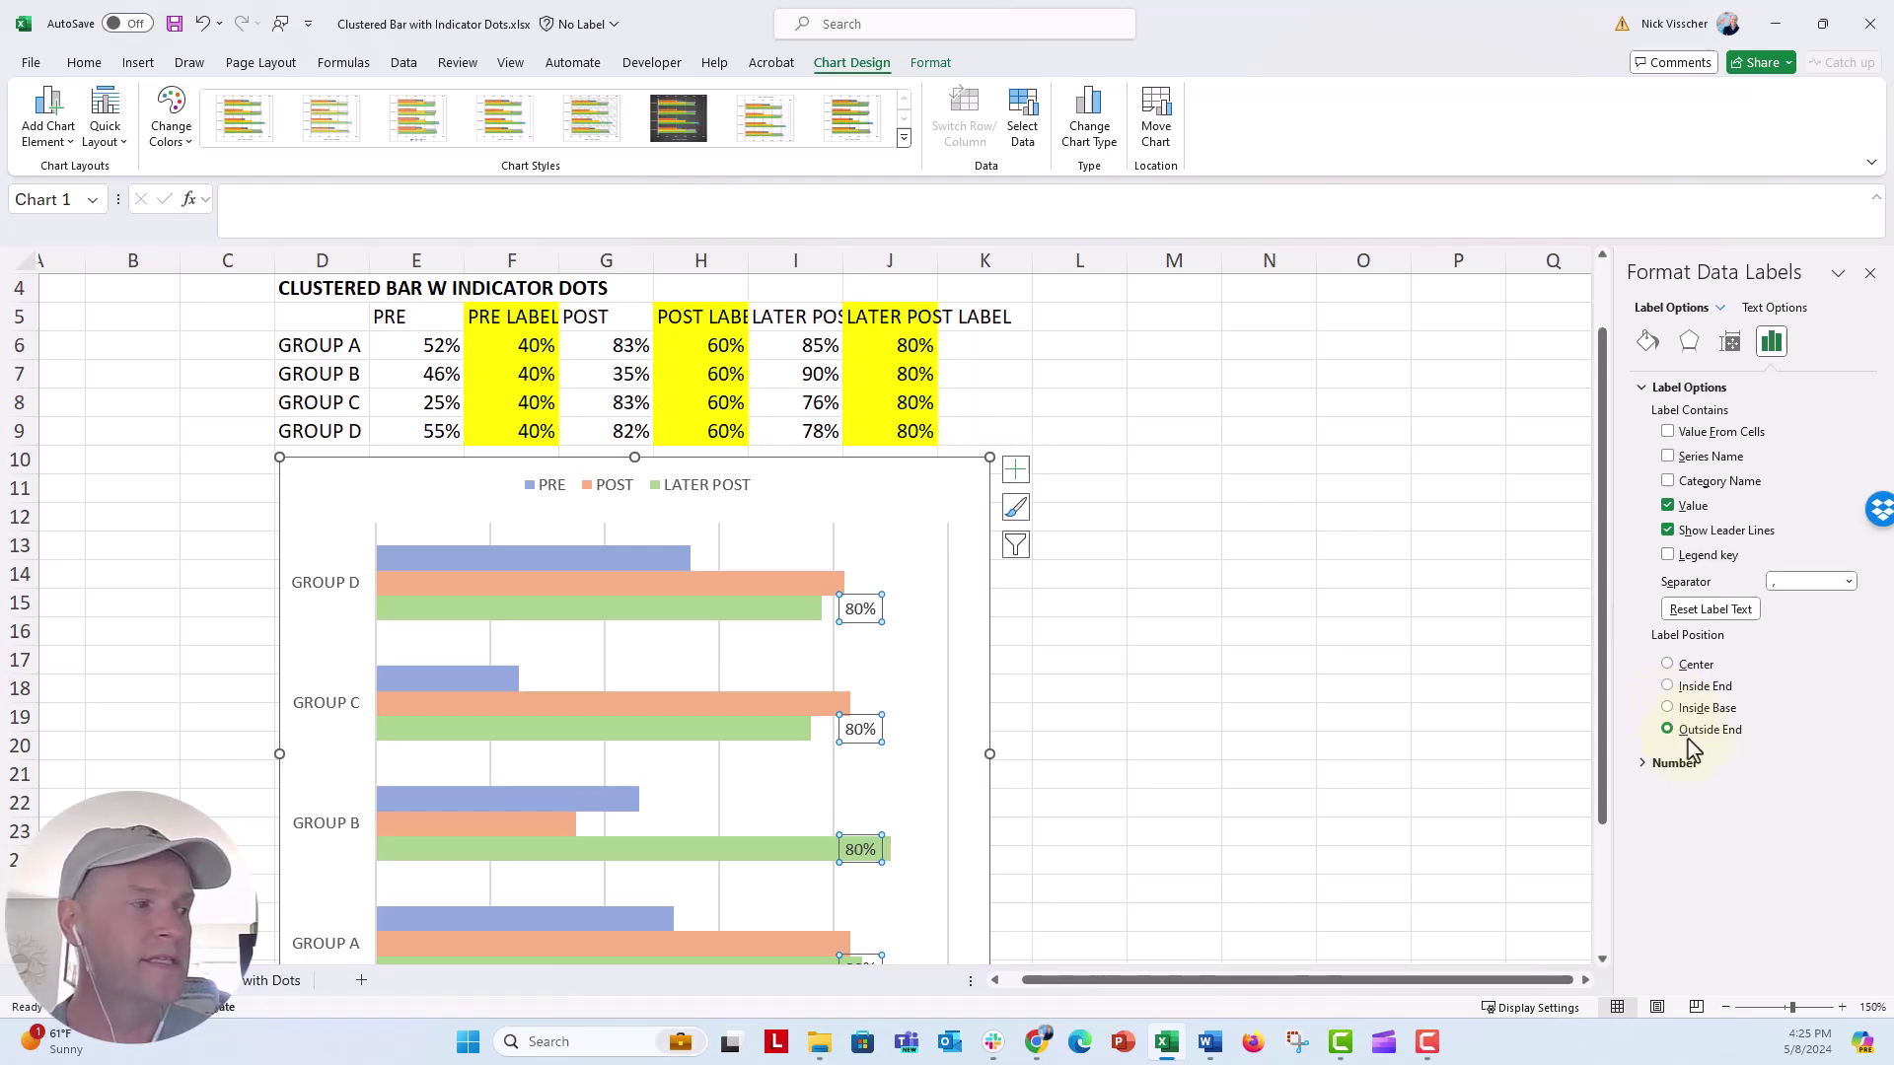
left_click(1729, 709)
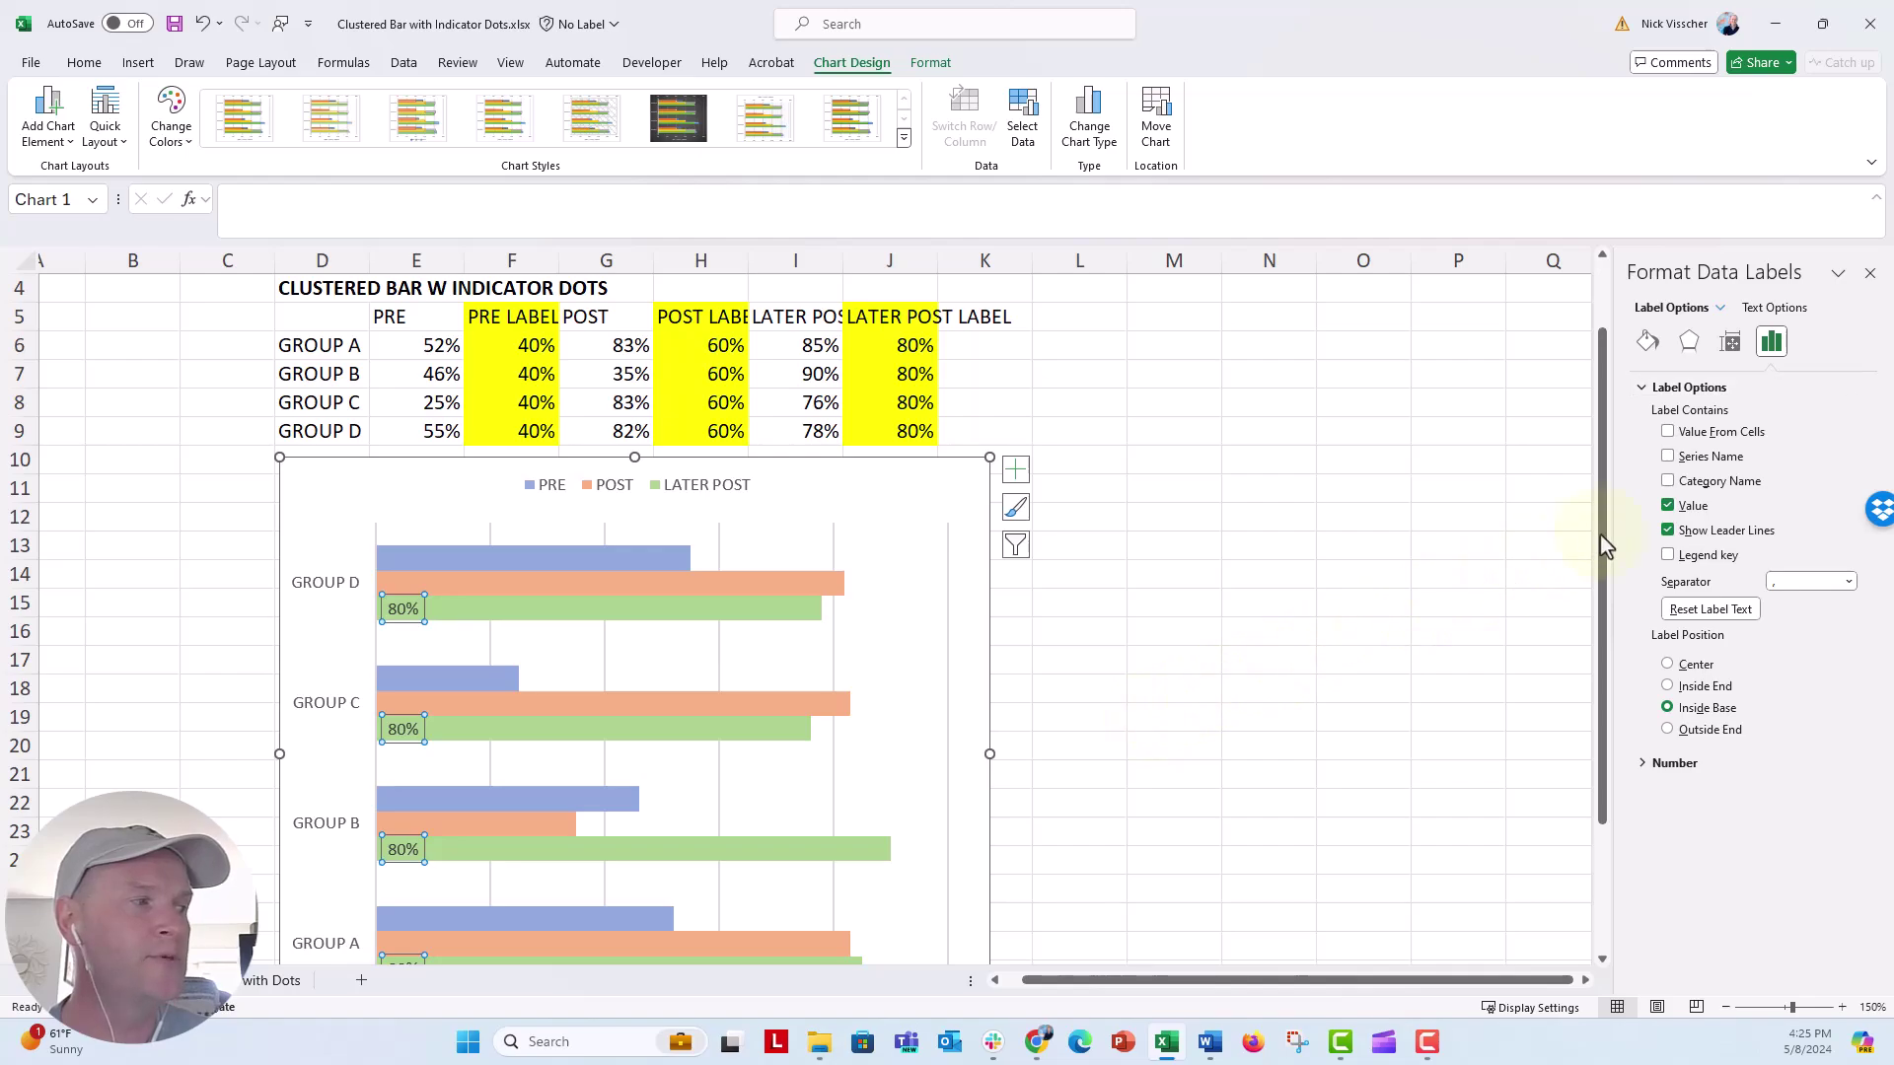
left_click(1668, 507)
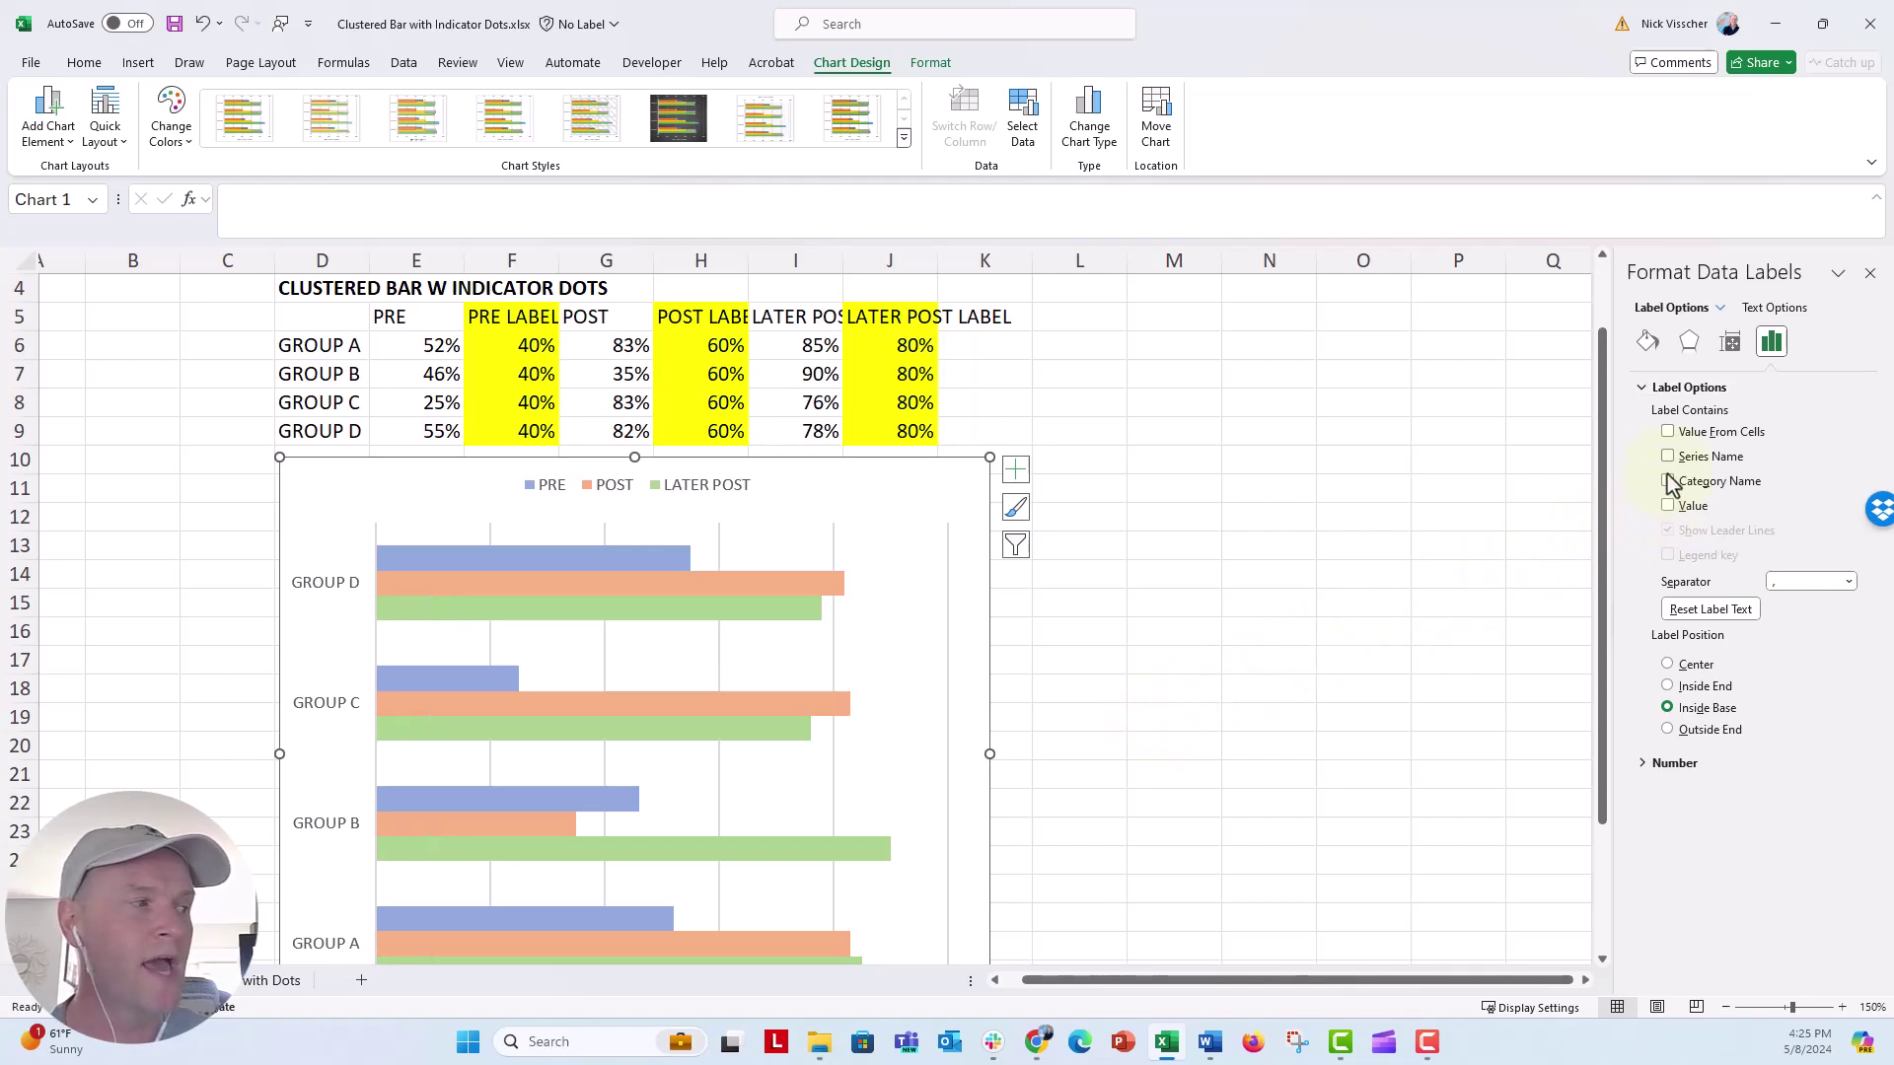
left_click(1668, 458)
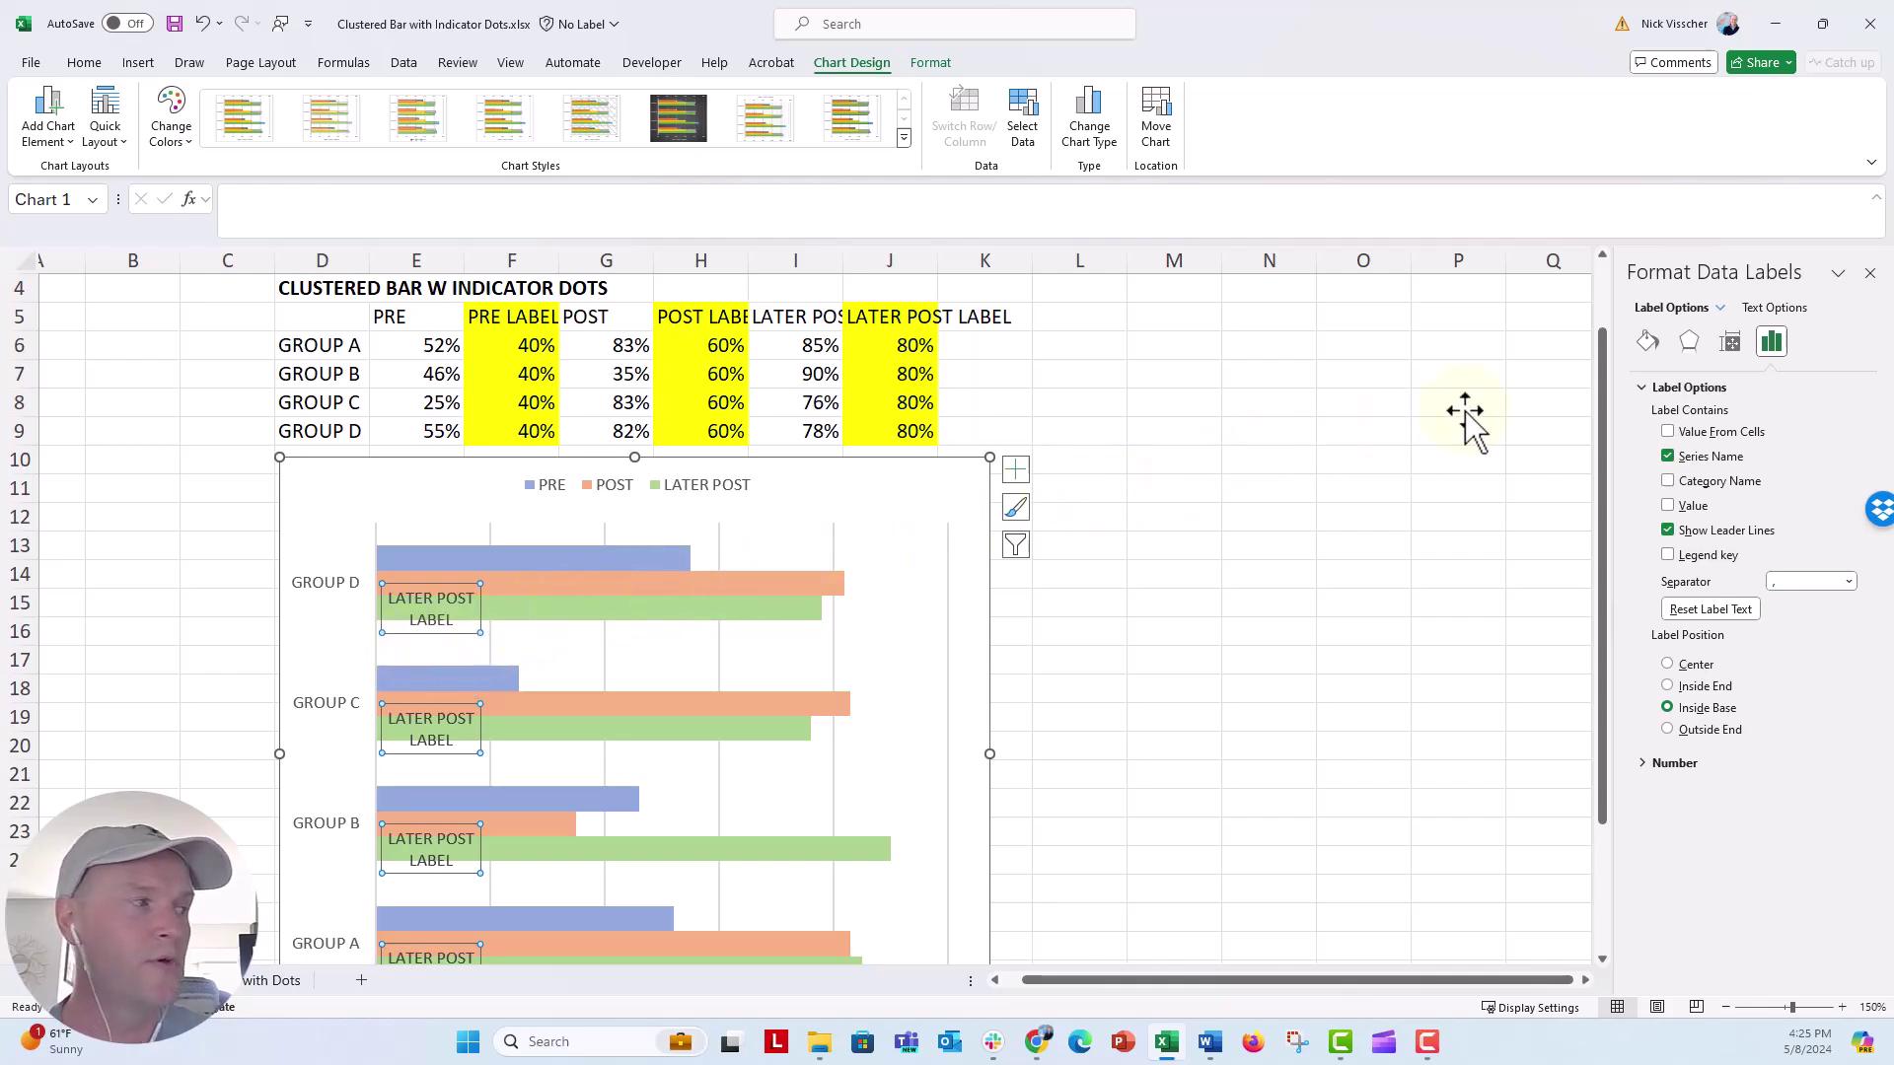
Step: Turn off Wrap text in shape so the LATER POST LABEL labels stay on one line
left_click(1731, 346)
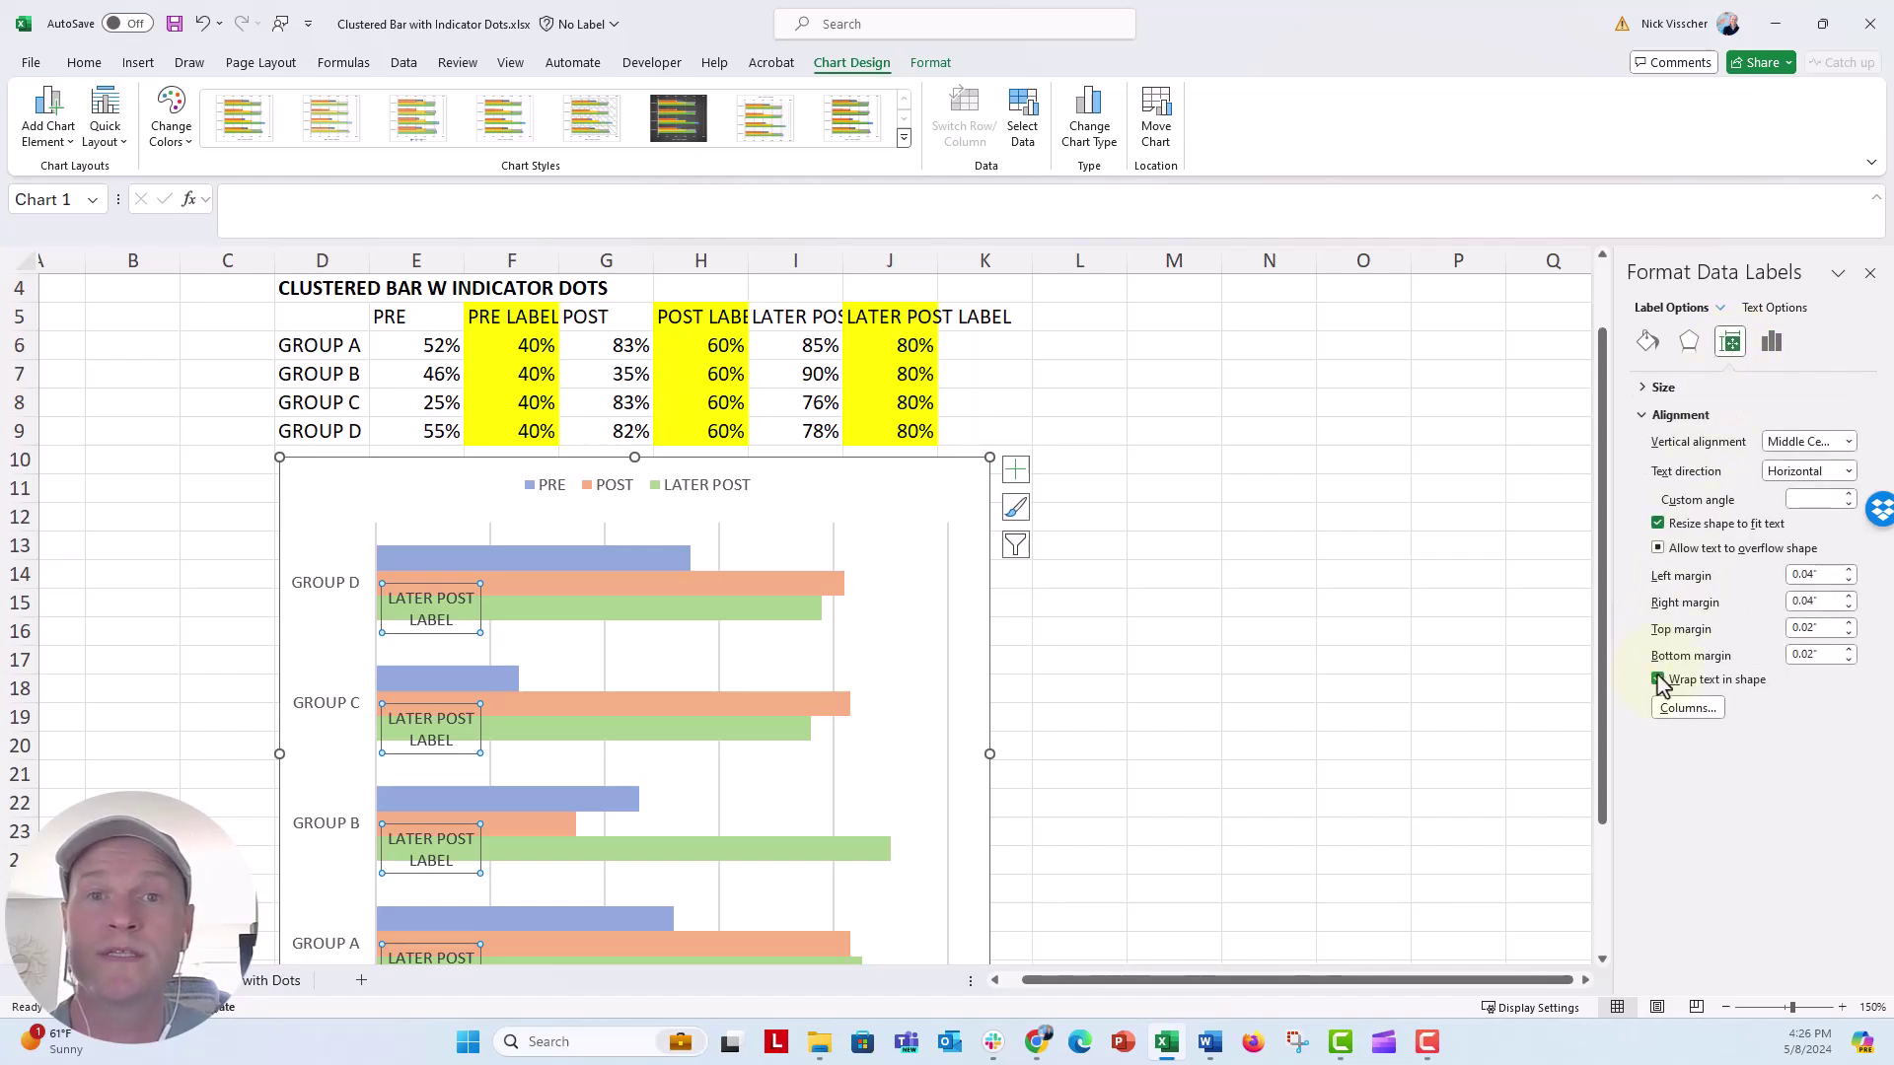
left_click(1658, 679)
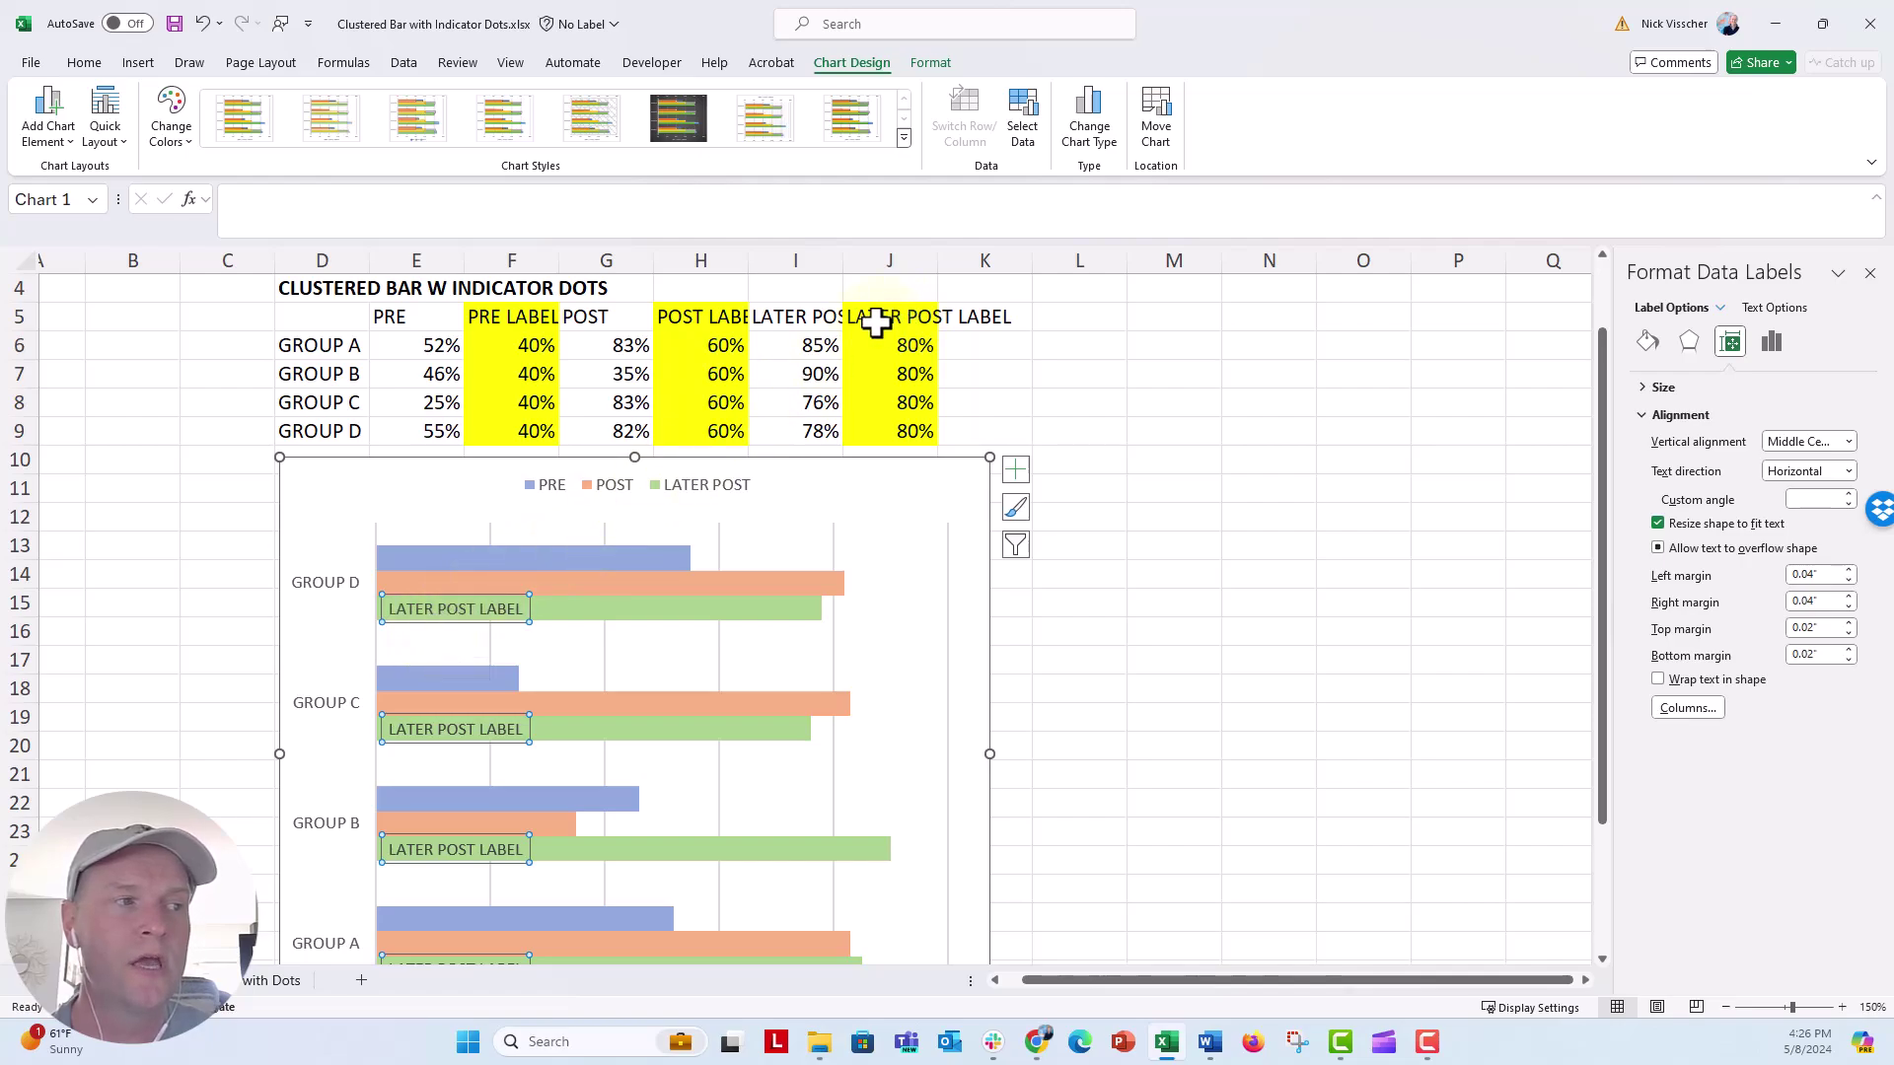
Step: Rename header J5 to 'LATER POST' and reselect the green series in the chart
left_click(868, 322)
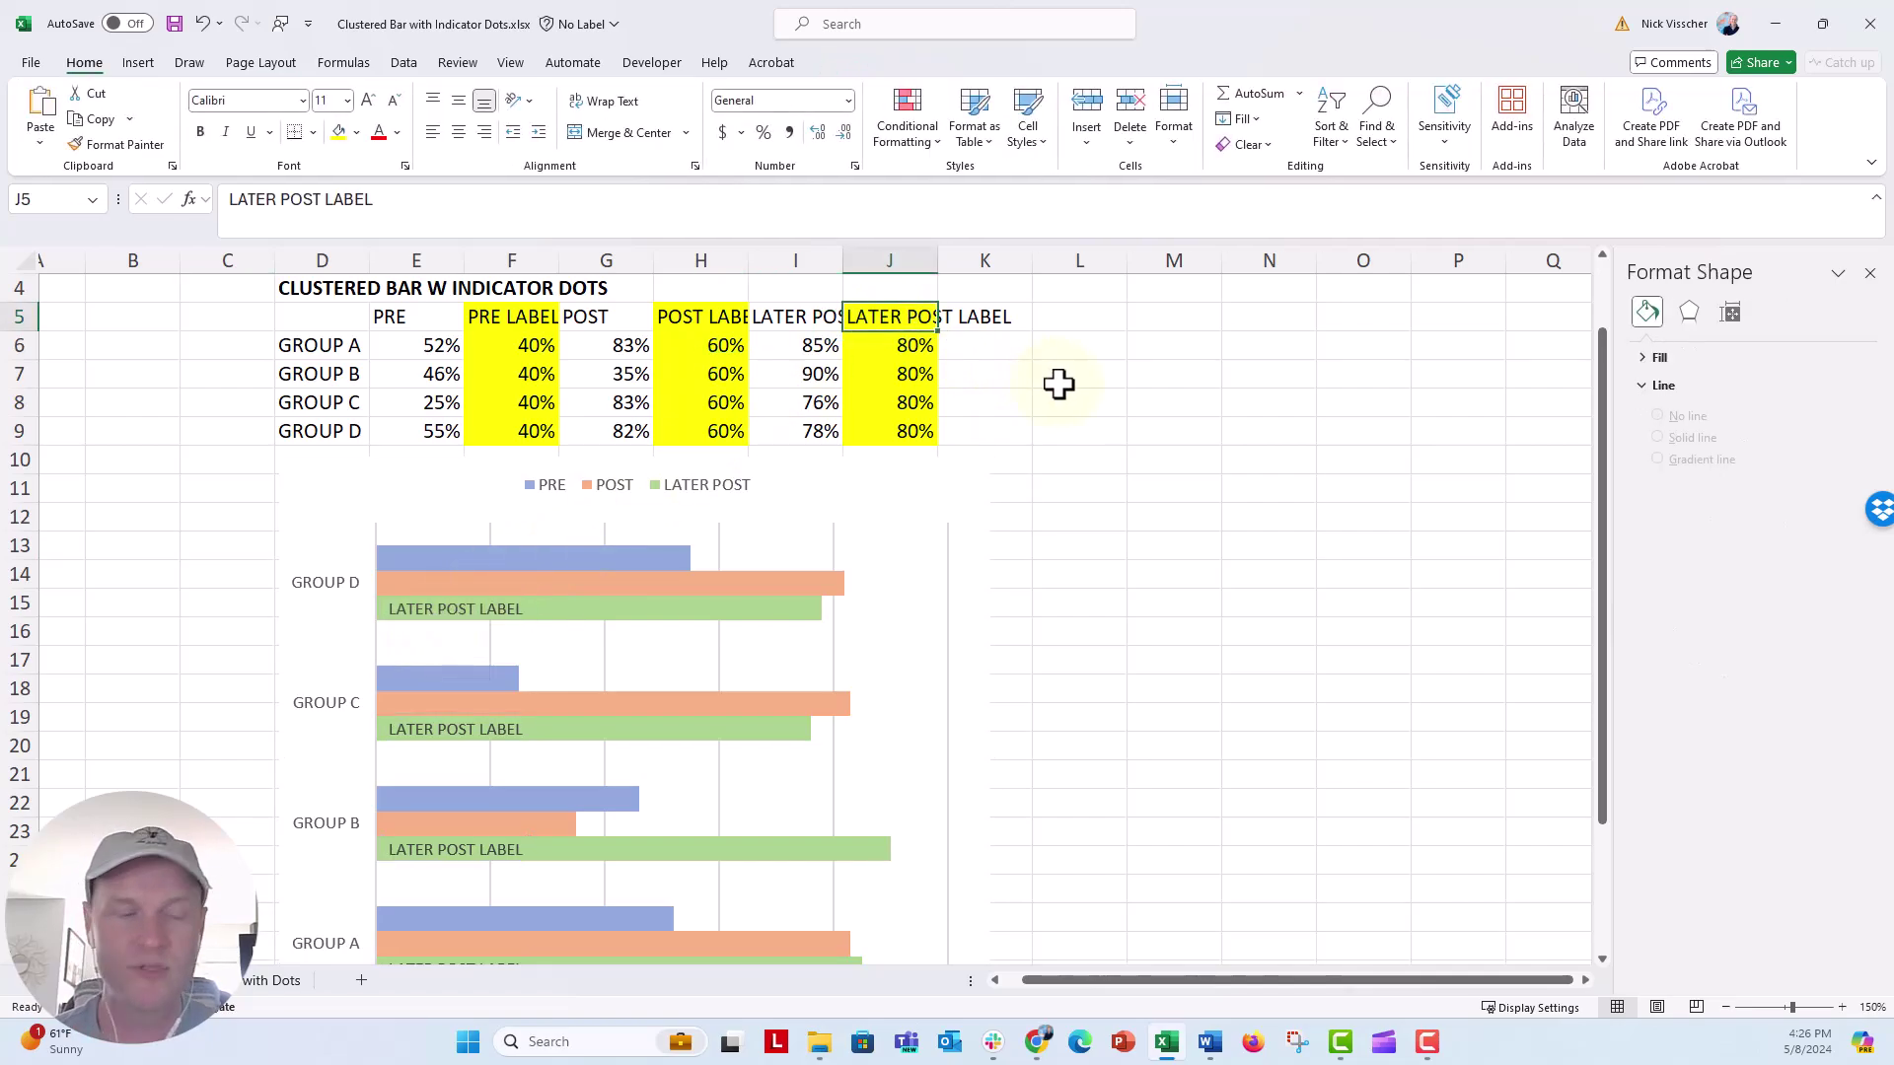
key("BackSpace")
type("LATER POST")
key("Return")
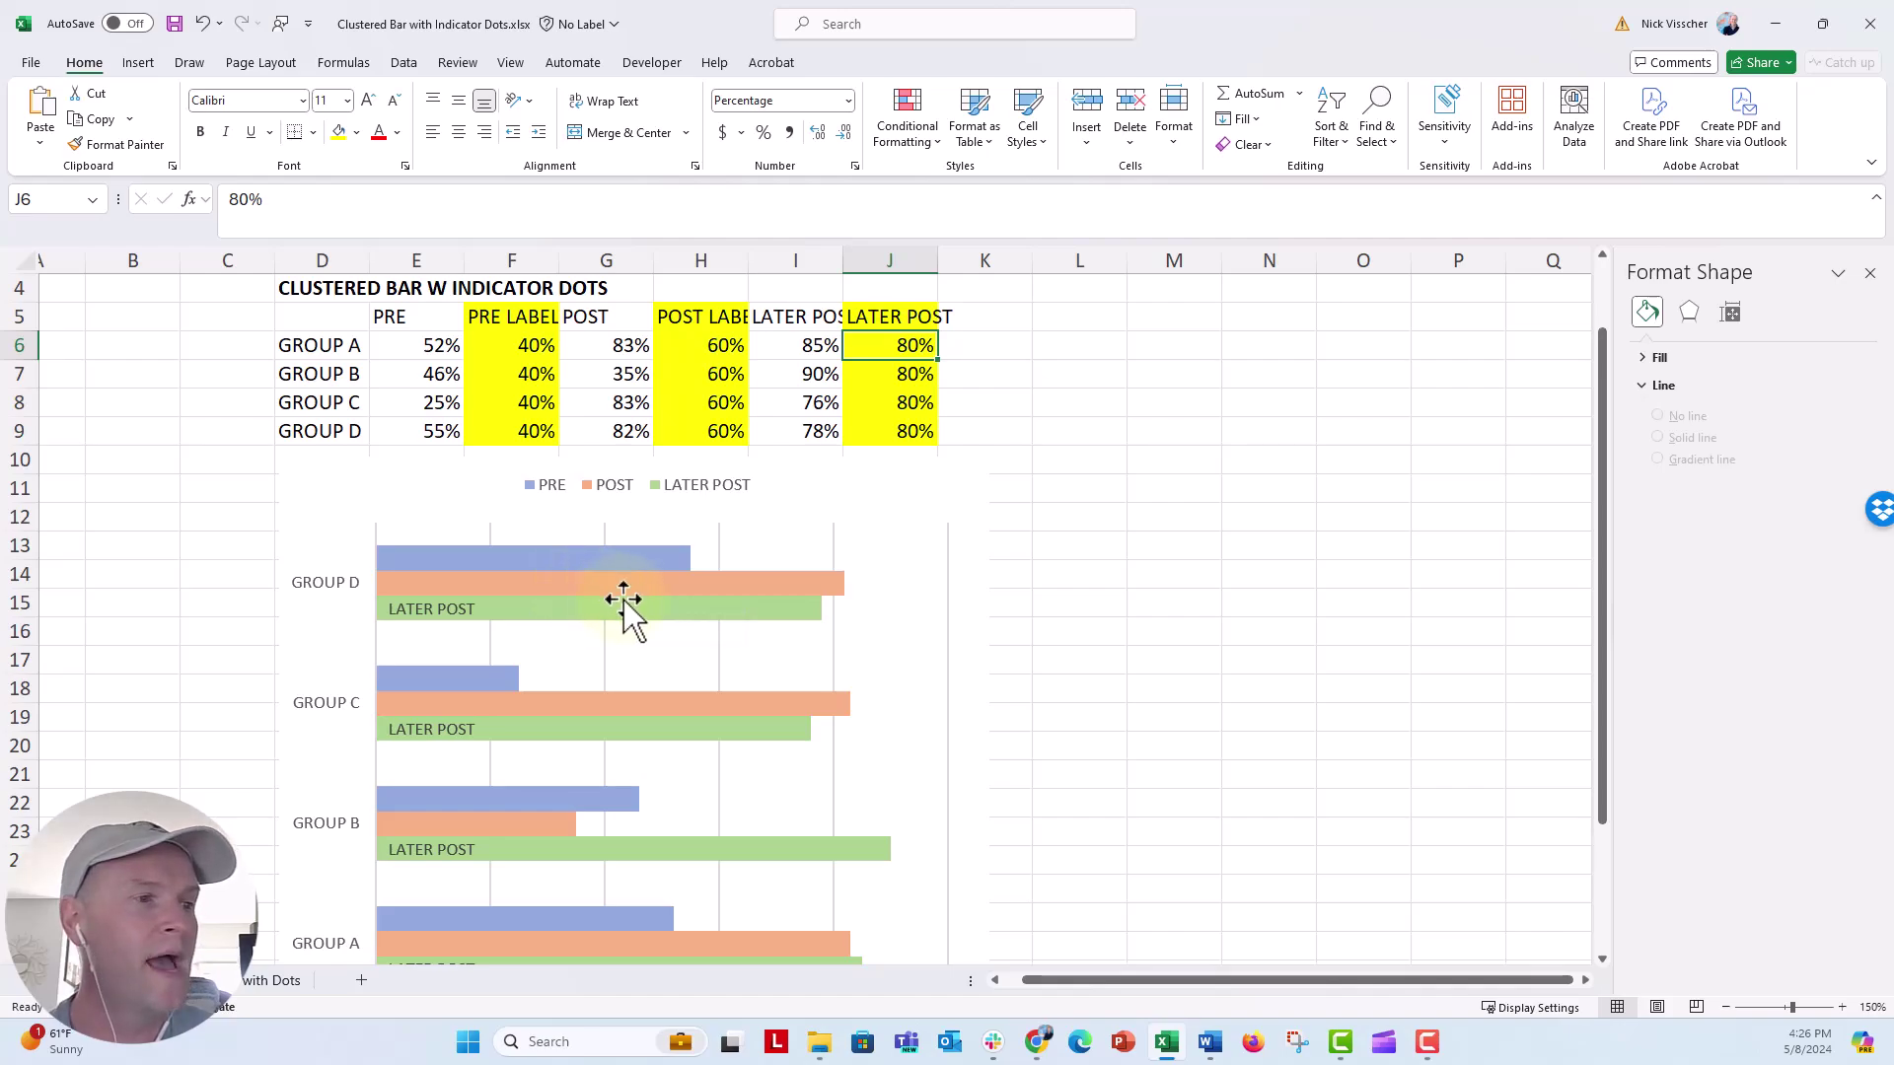
left_click(665, 613)
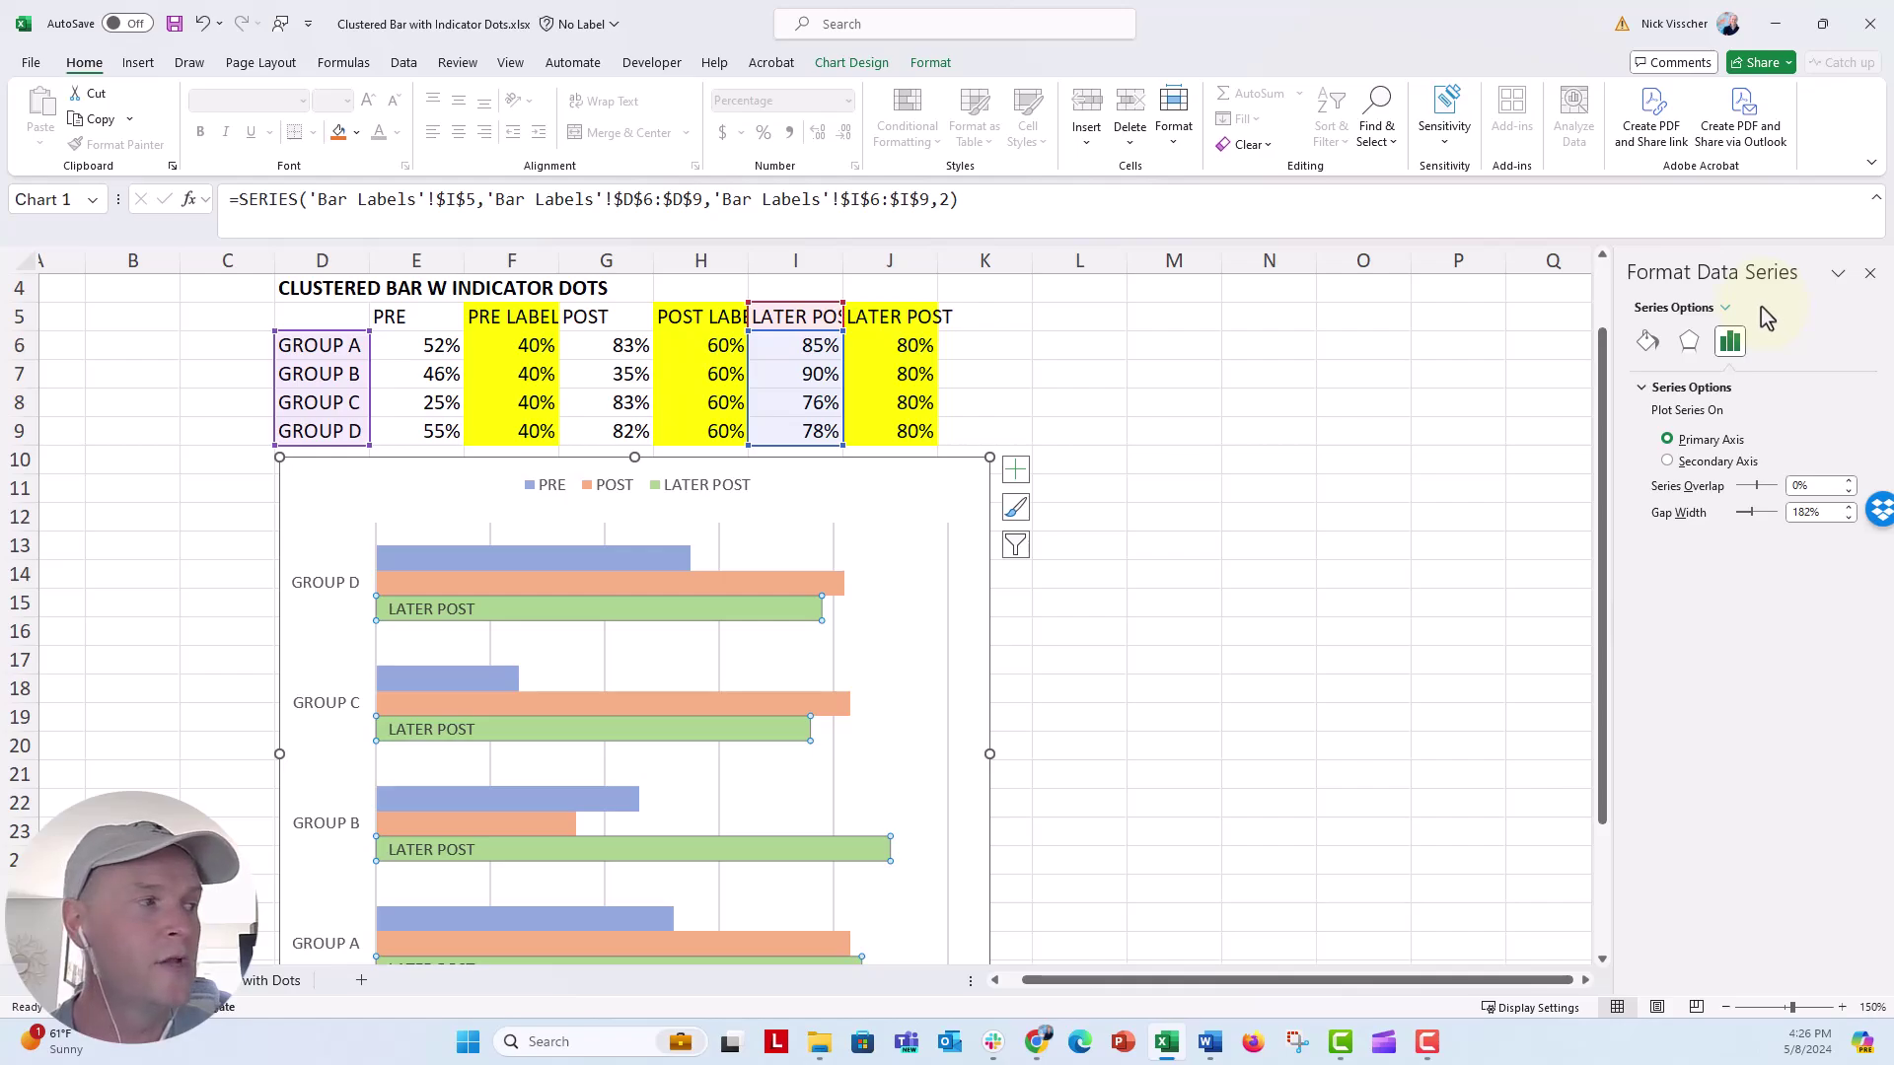
Step: Give the POST LABEL series Inside Base data labels showing the series name, not the value
left_click(1725, 310)
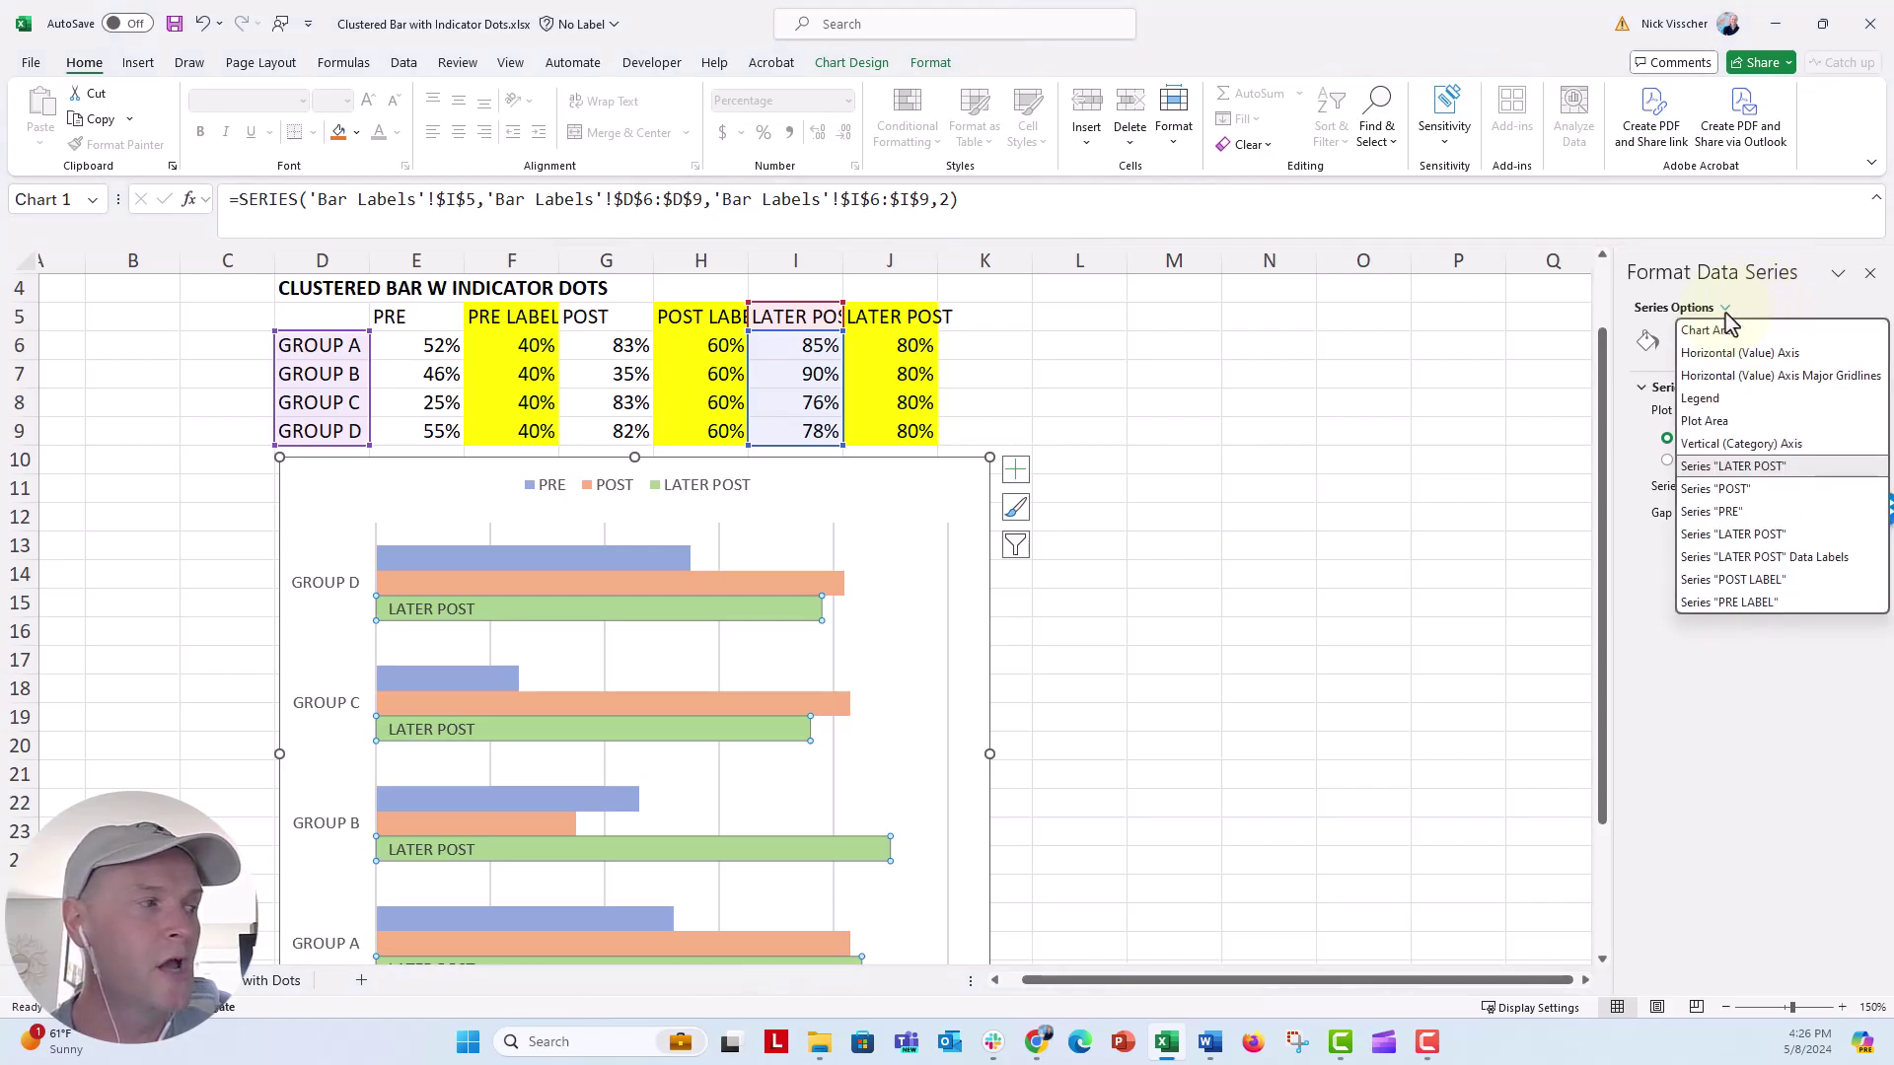
left_click(1804, 582)
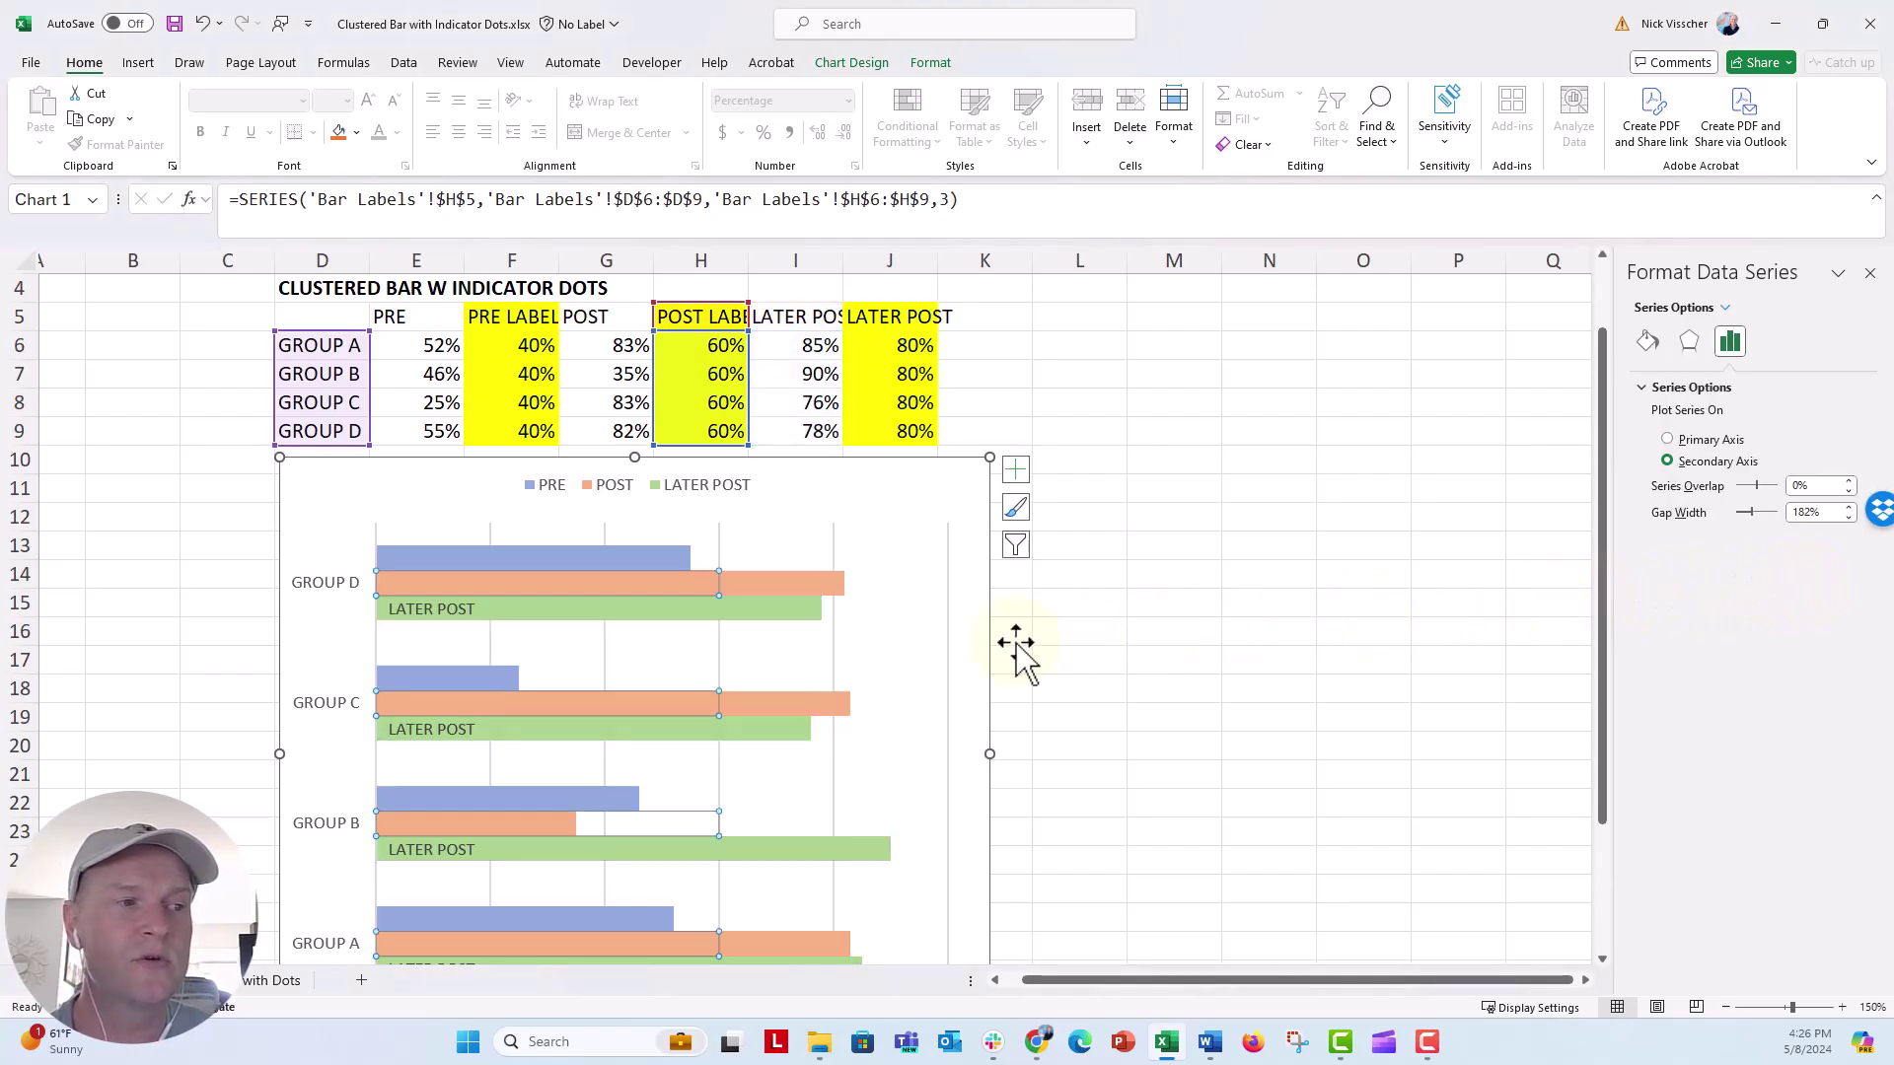
right_click(612, 596)
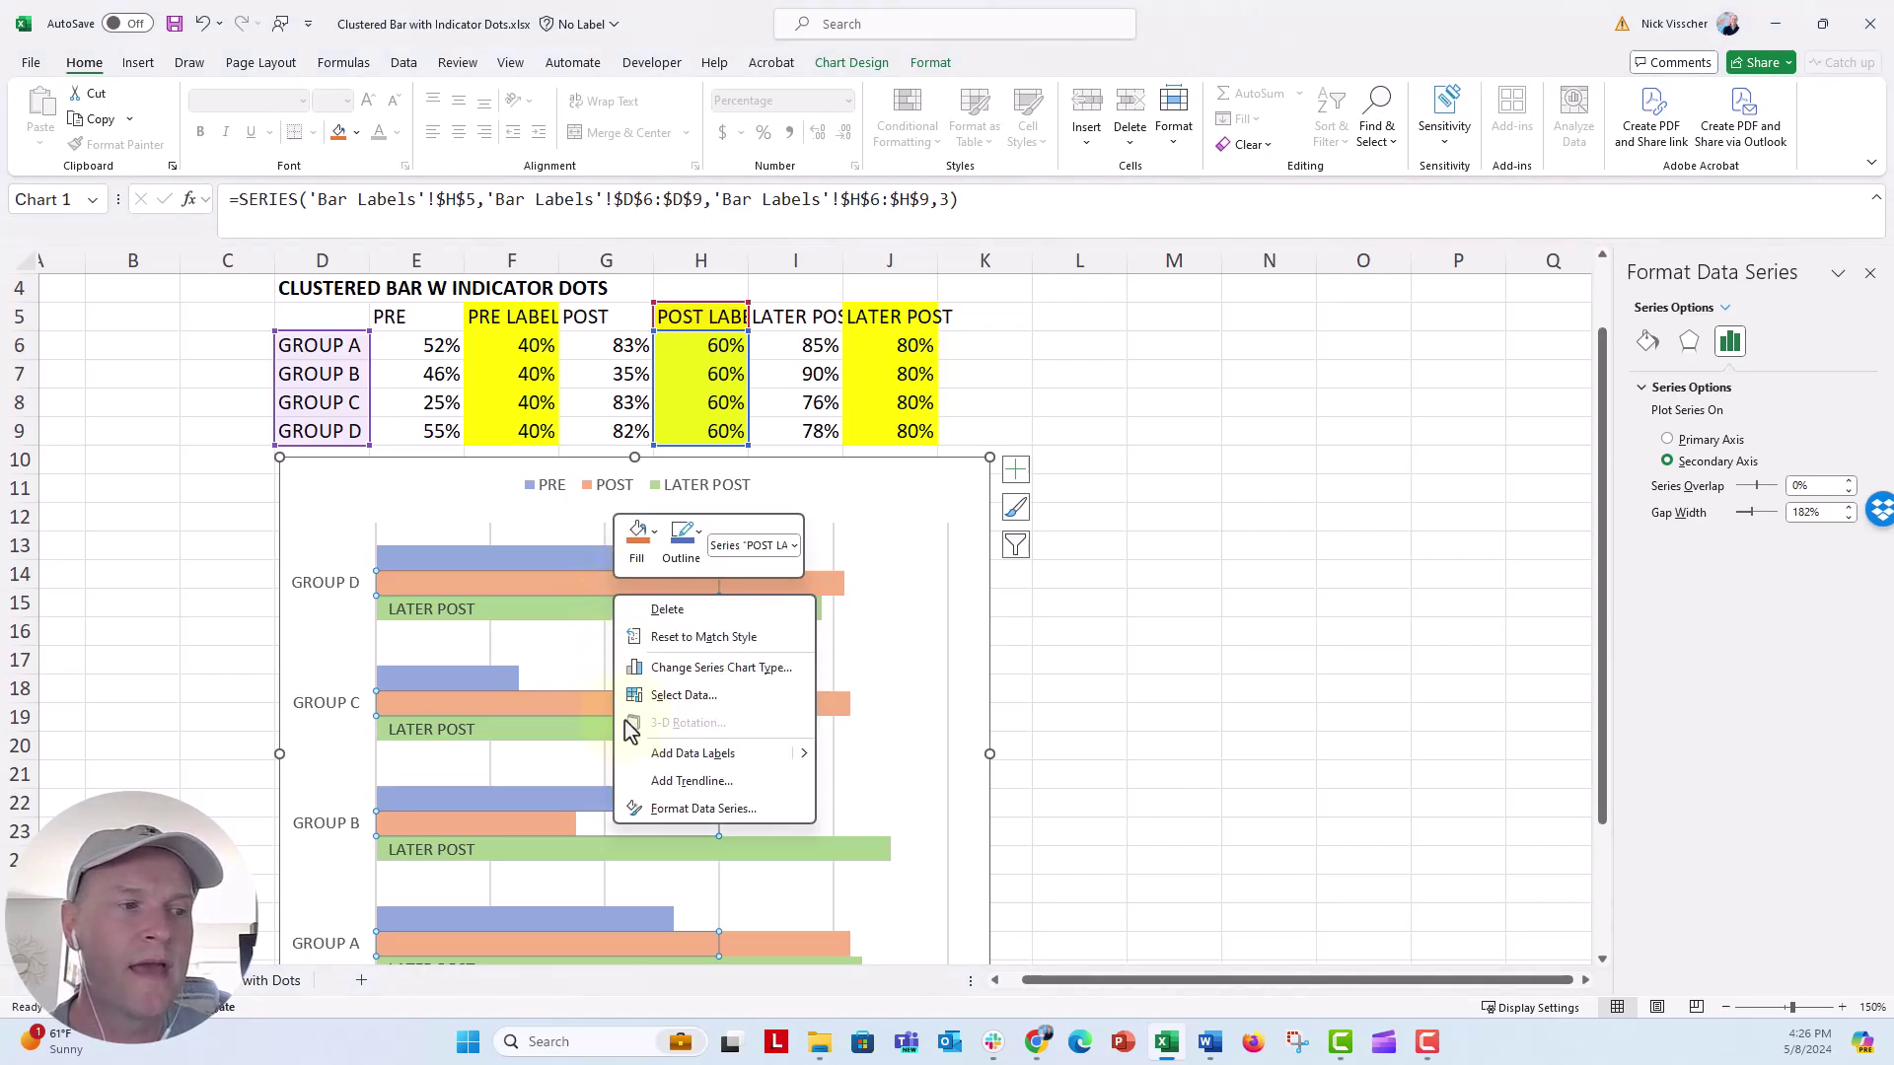
left_click(637, 747)
left_click(745, 583)
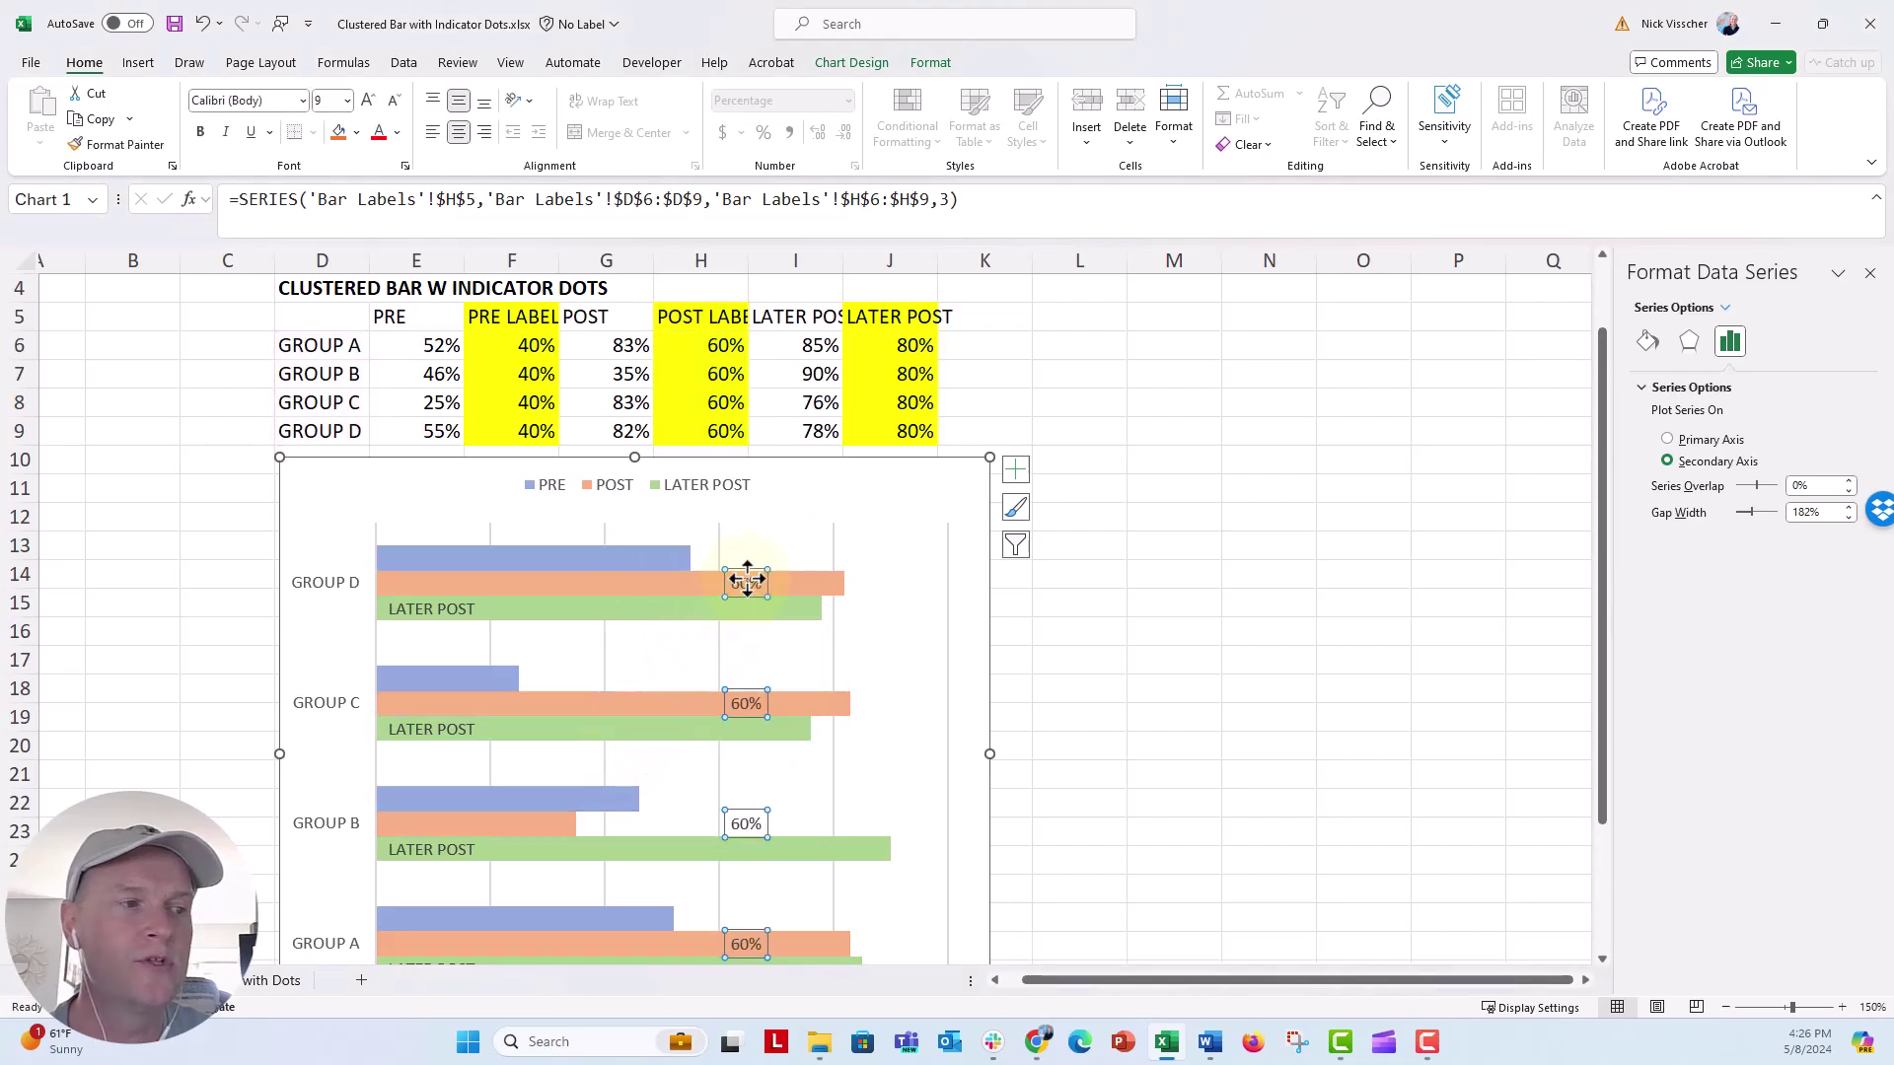
left_click(1771, 342)
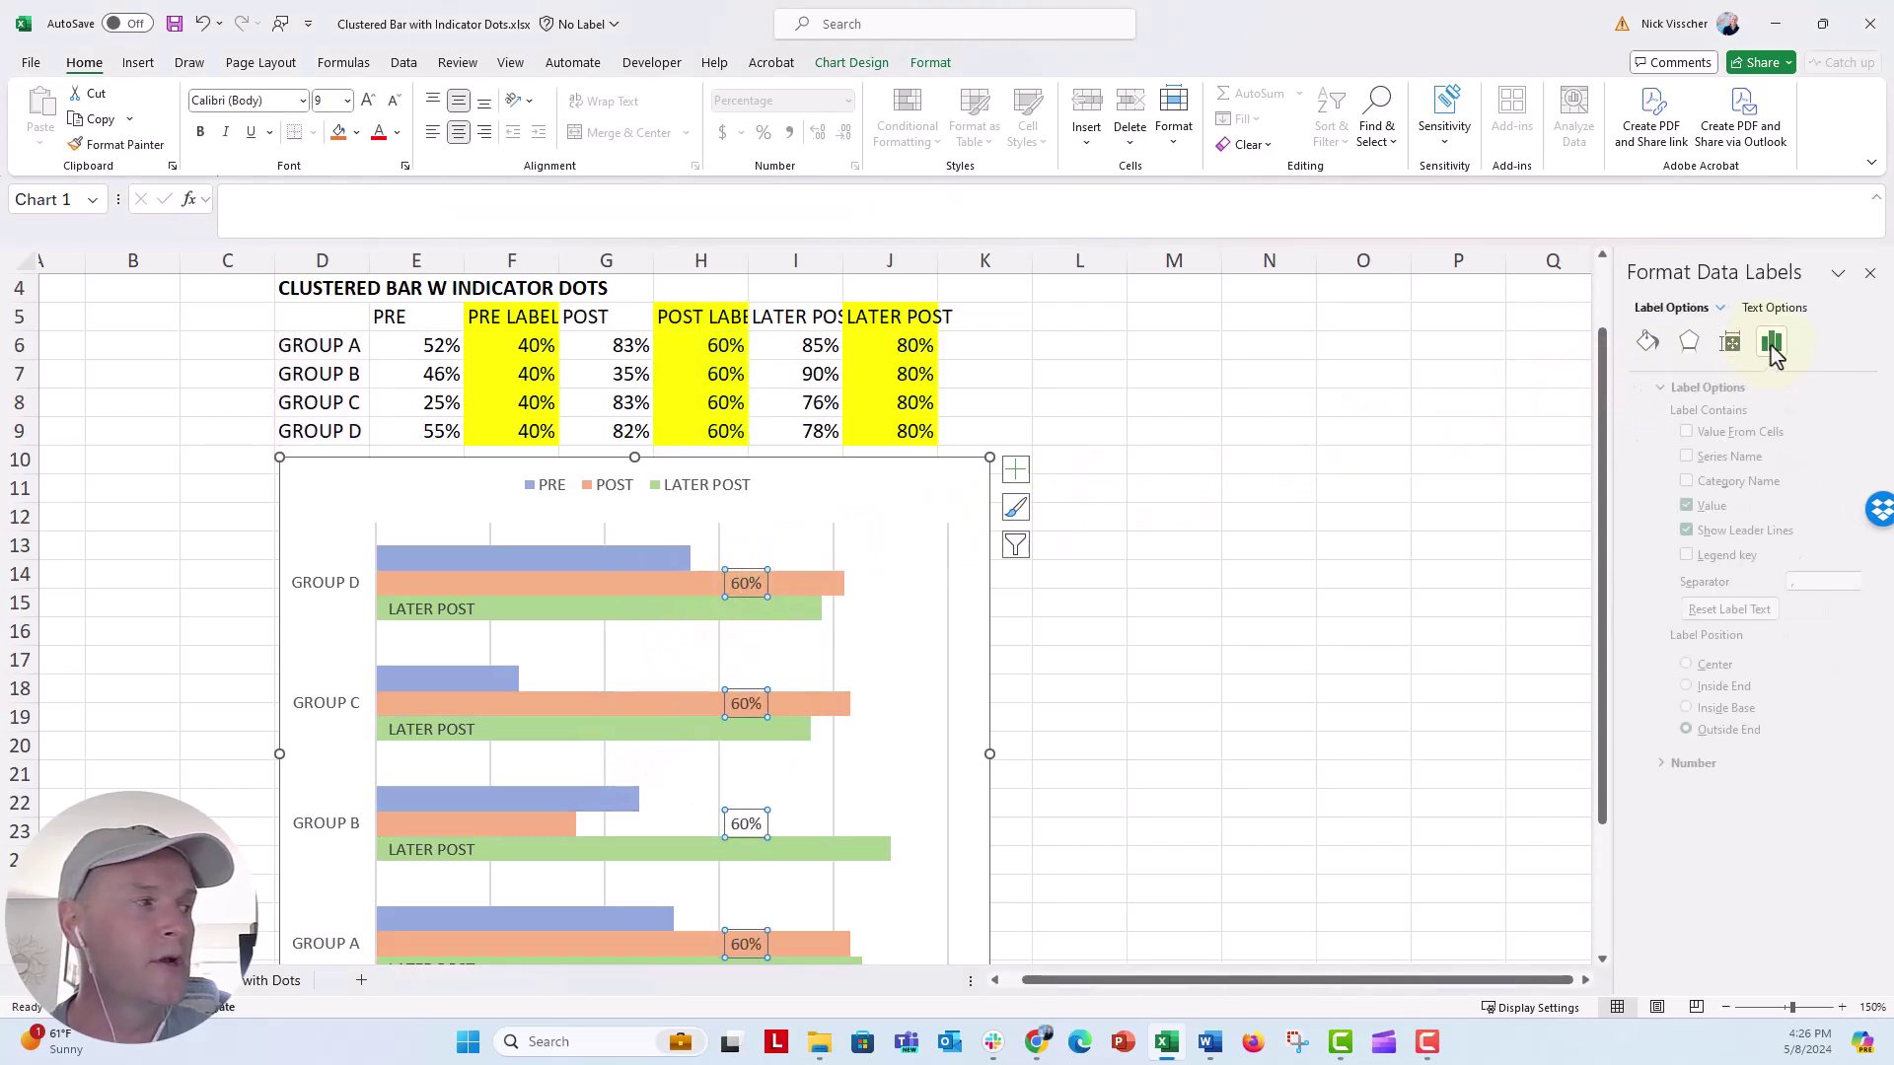
left_click(1704, 710)
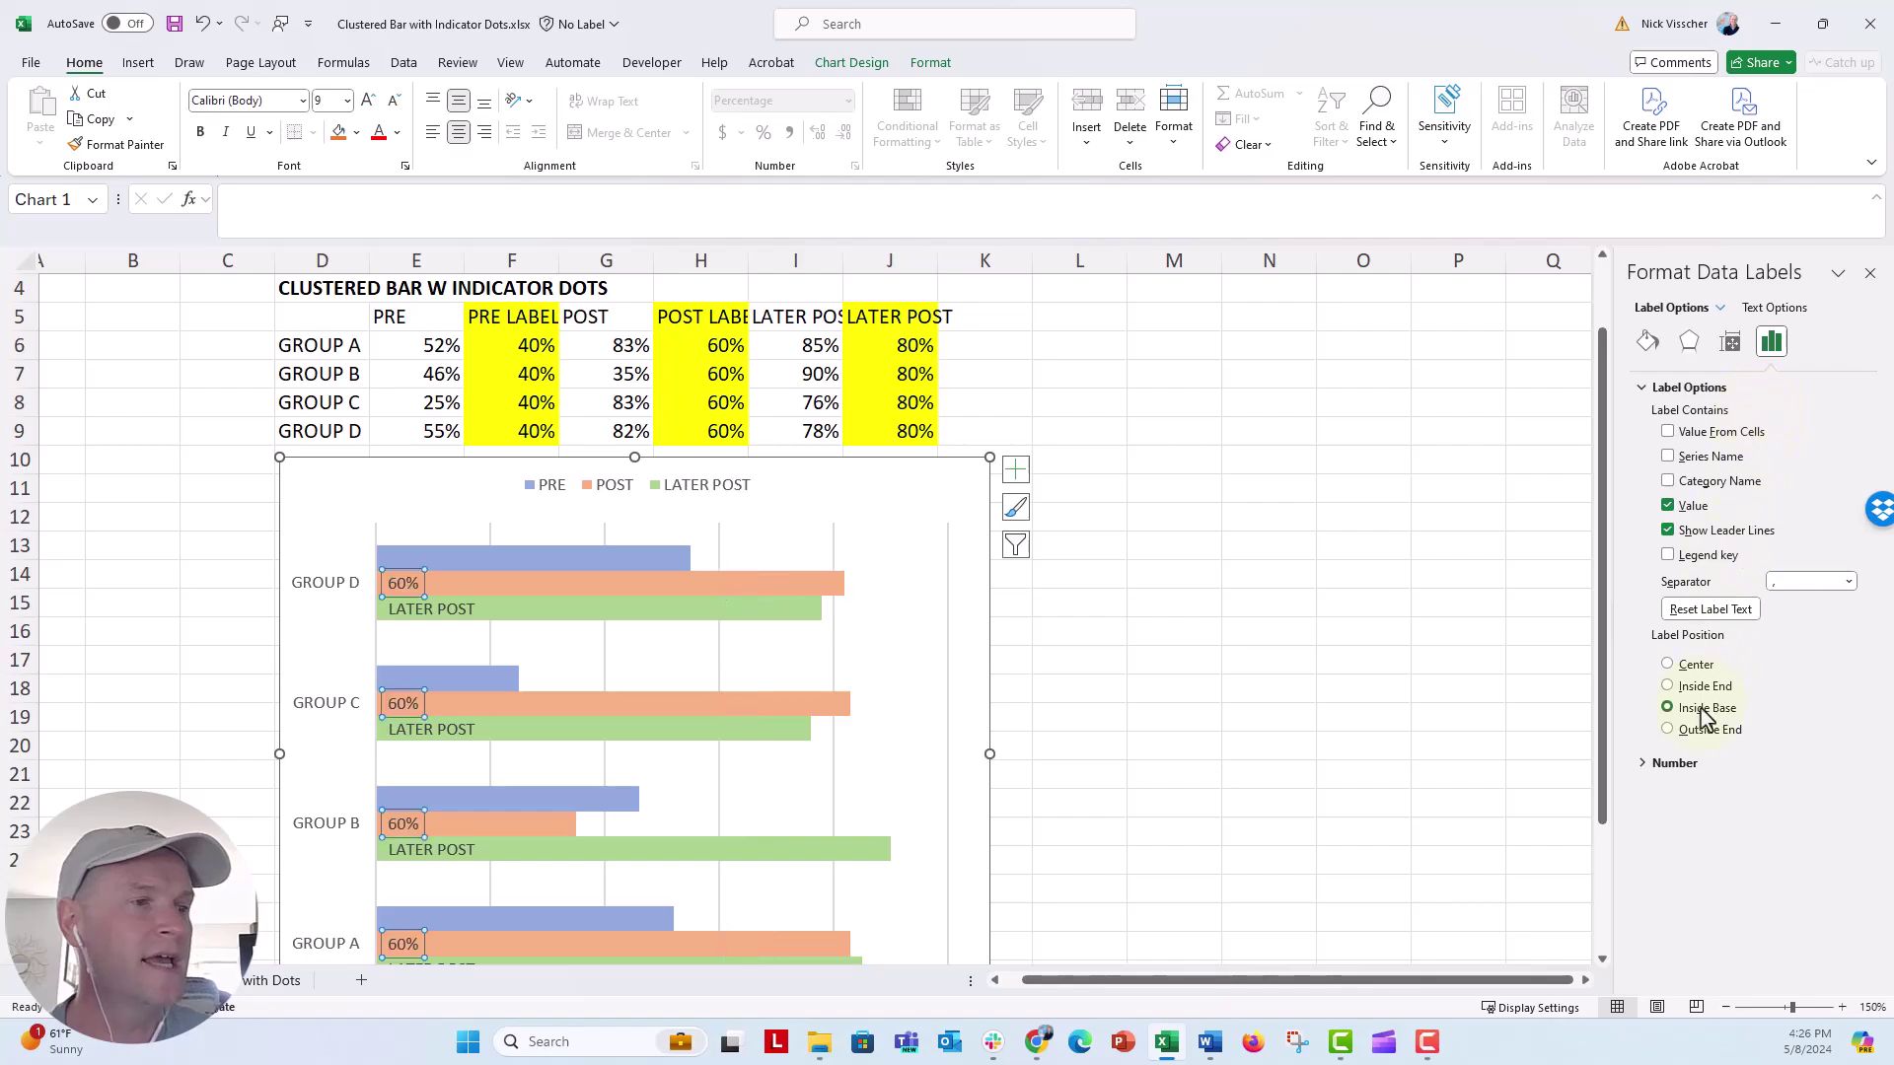
left_click(1667, 505)
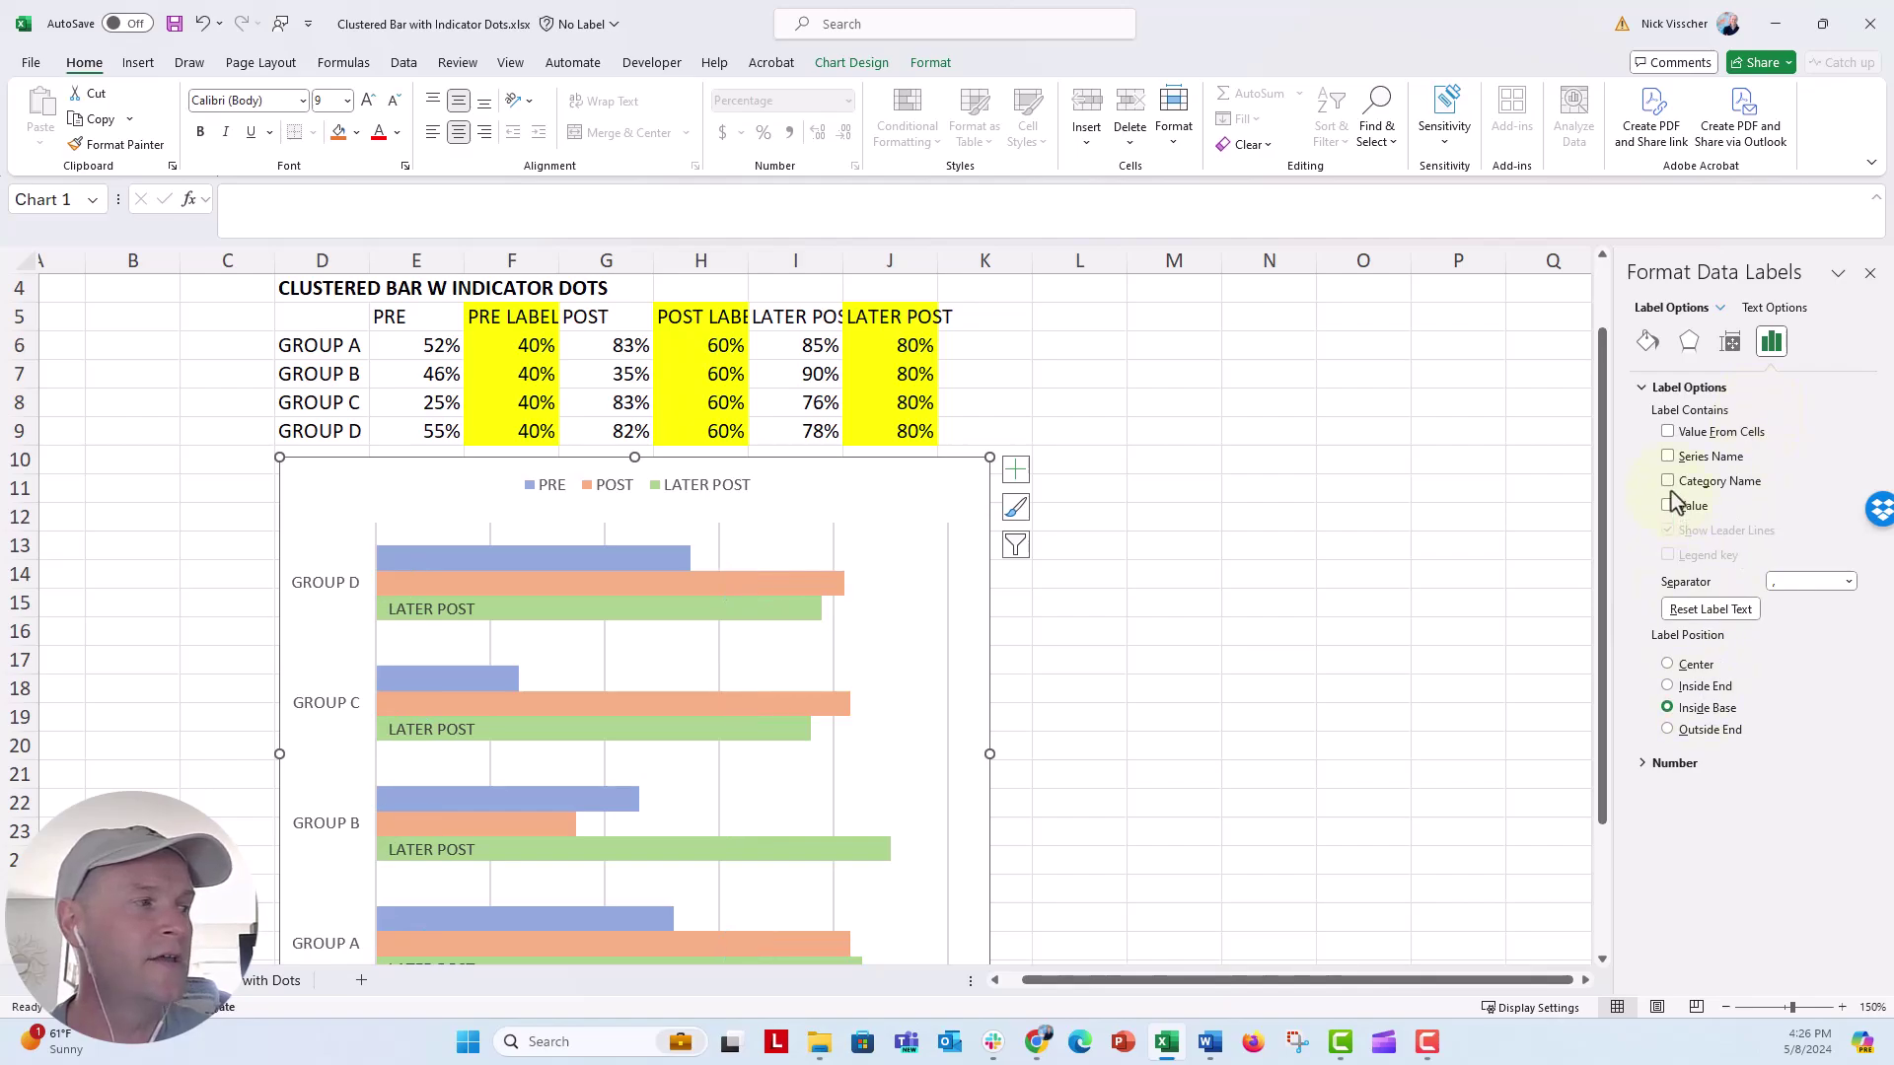
left_click(1667, 456)
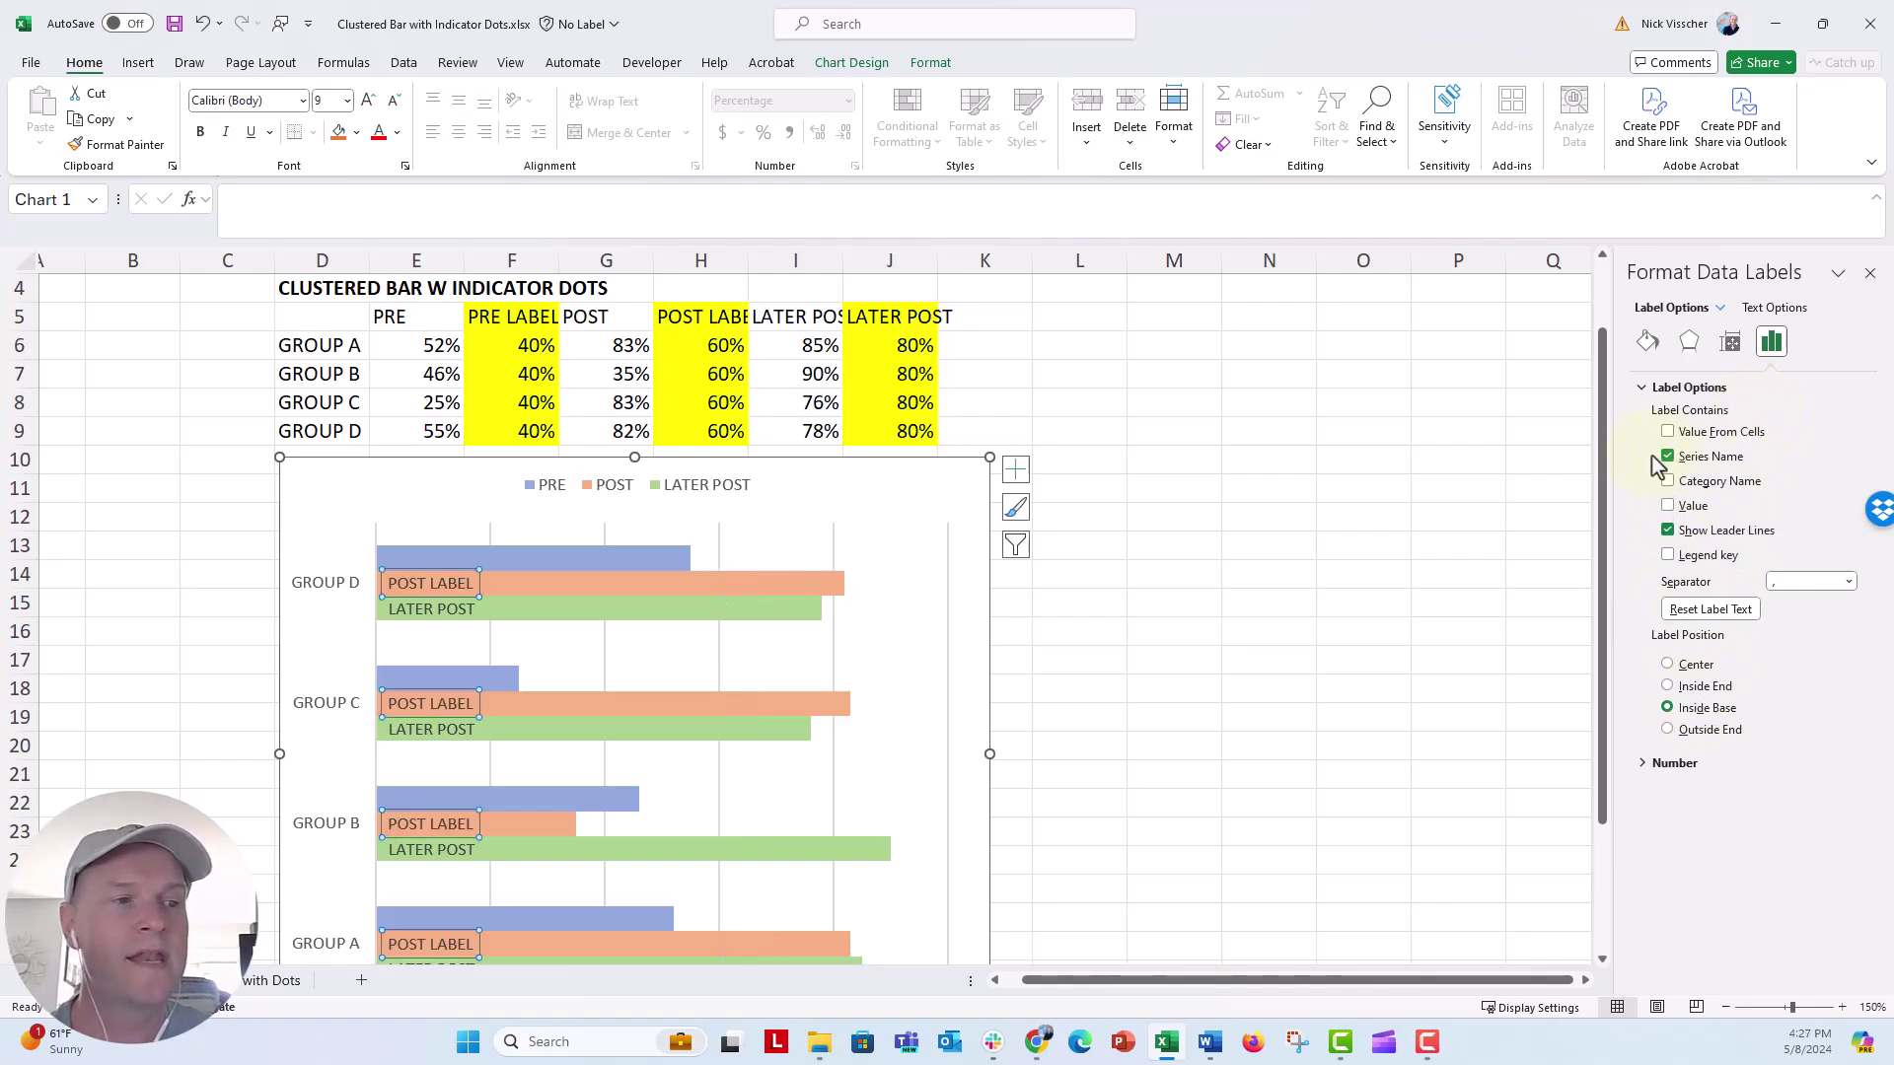
Step: Retype the H5 header as 'POST', fixing typos along the way
left_click(677, 316)
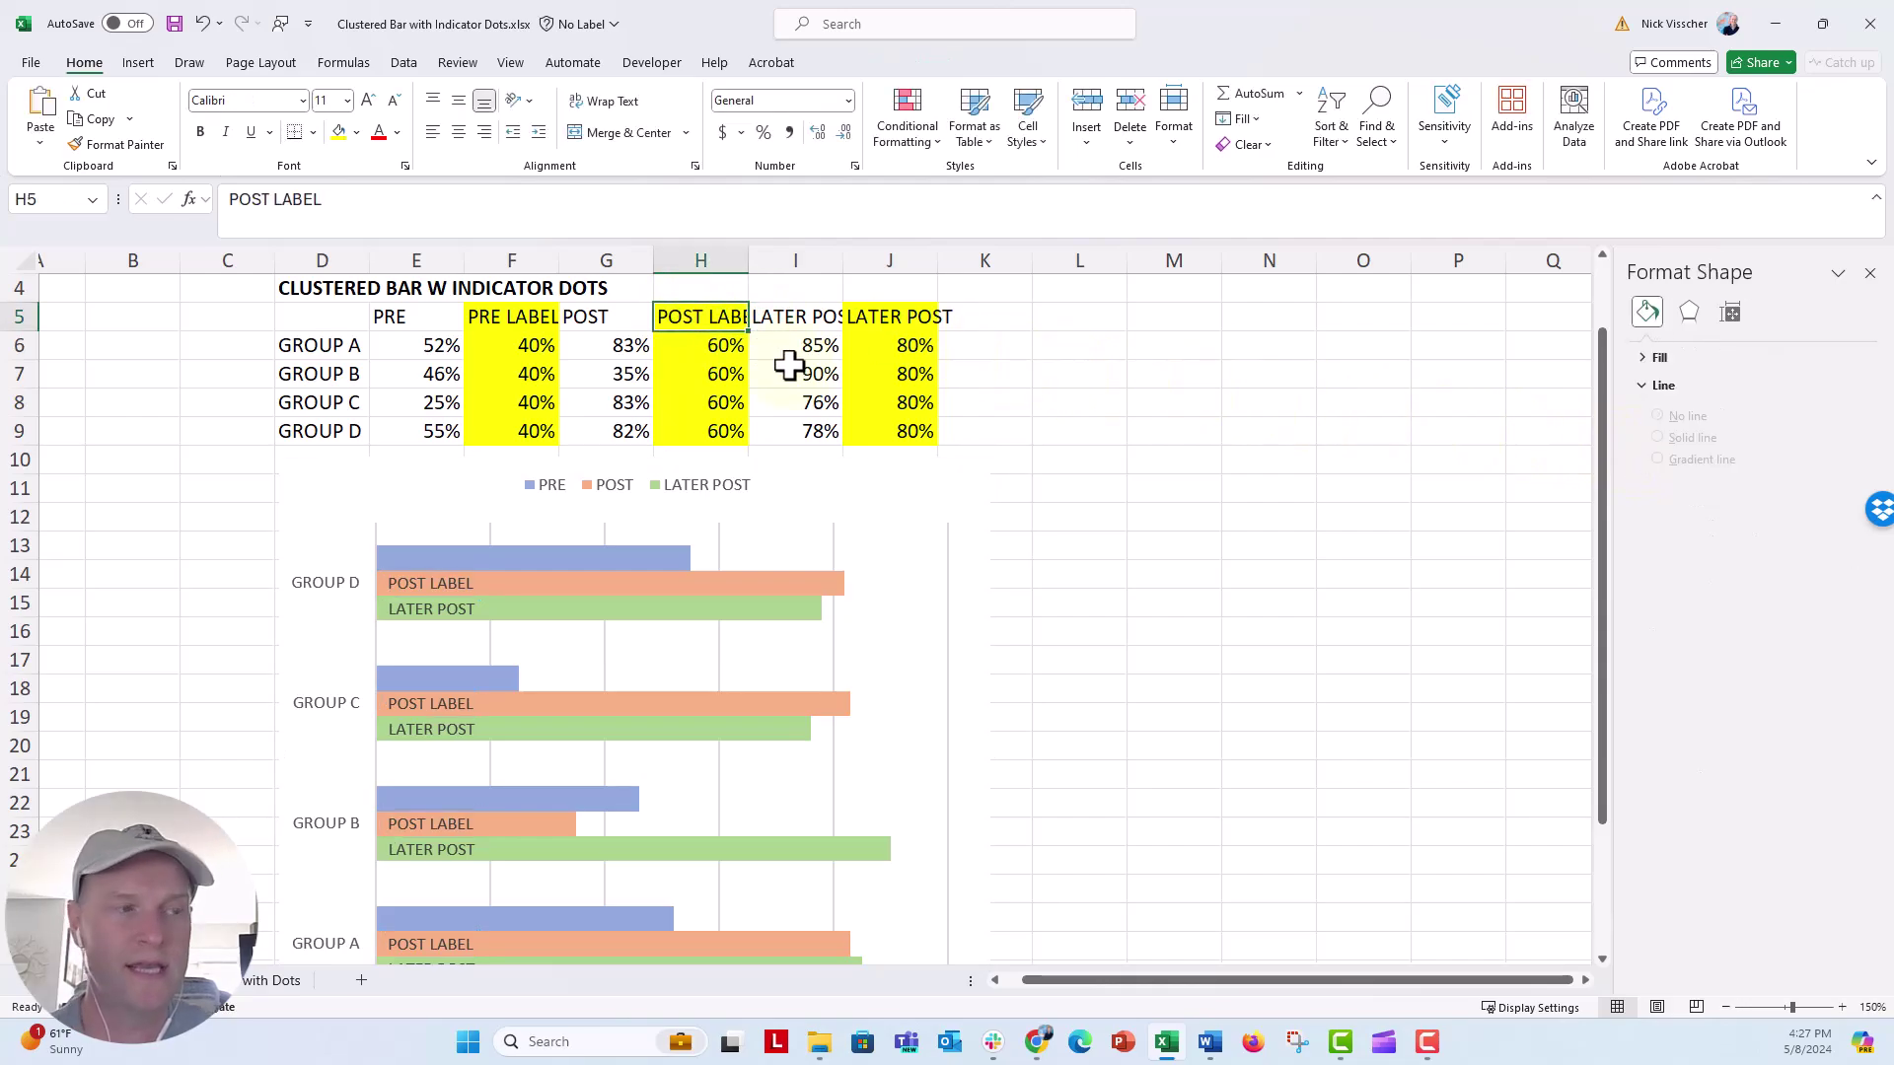
type("pOST")
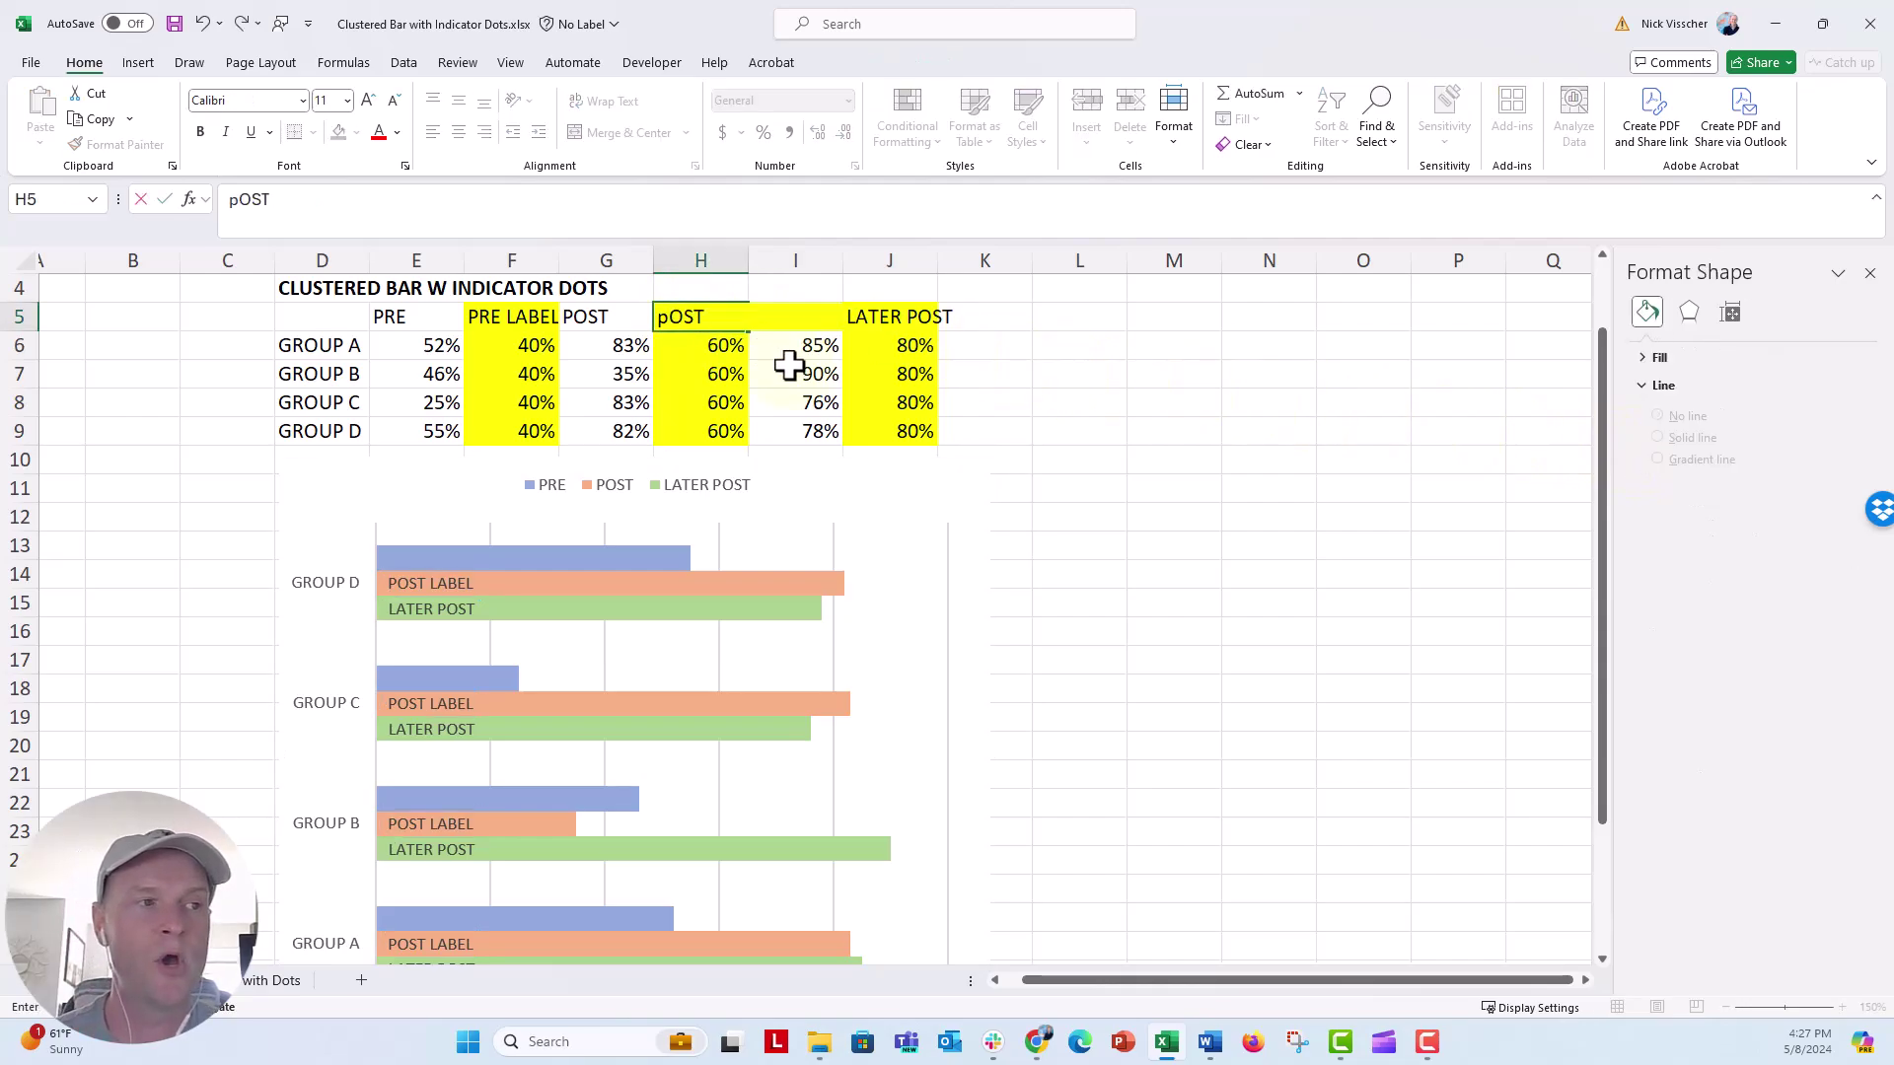
key("BackSpace")
key("BackSpace")
key("BackSpace")
key("BackSpace")
type("Post")
key("BackSpace")
key("BackSpace")
key("BackSpace")
type("S")
key("BackSpace")
type("P")
key("BackSpace")
type("OST")
key("Return")
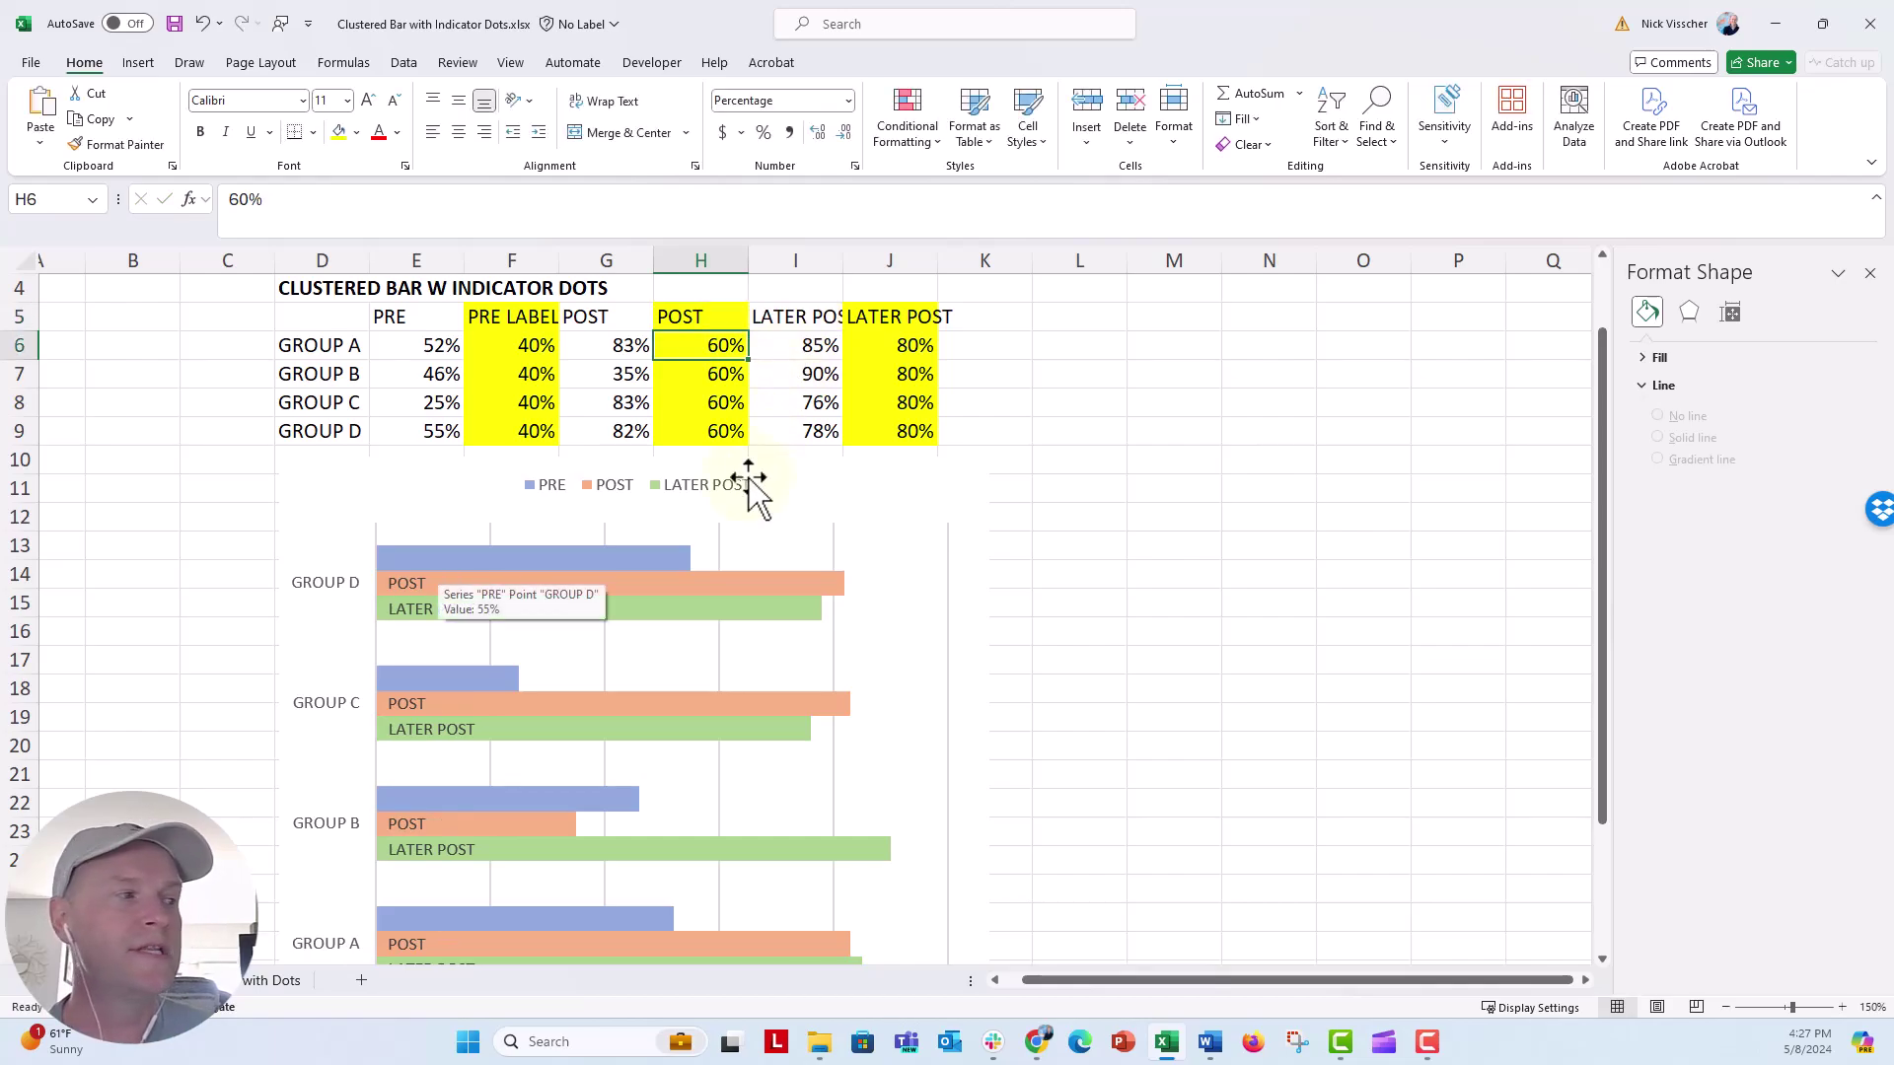
Step: Give the PRE LABEL series Inside Base data labels showing the series name, not the value
left_click(708, 582)
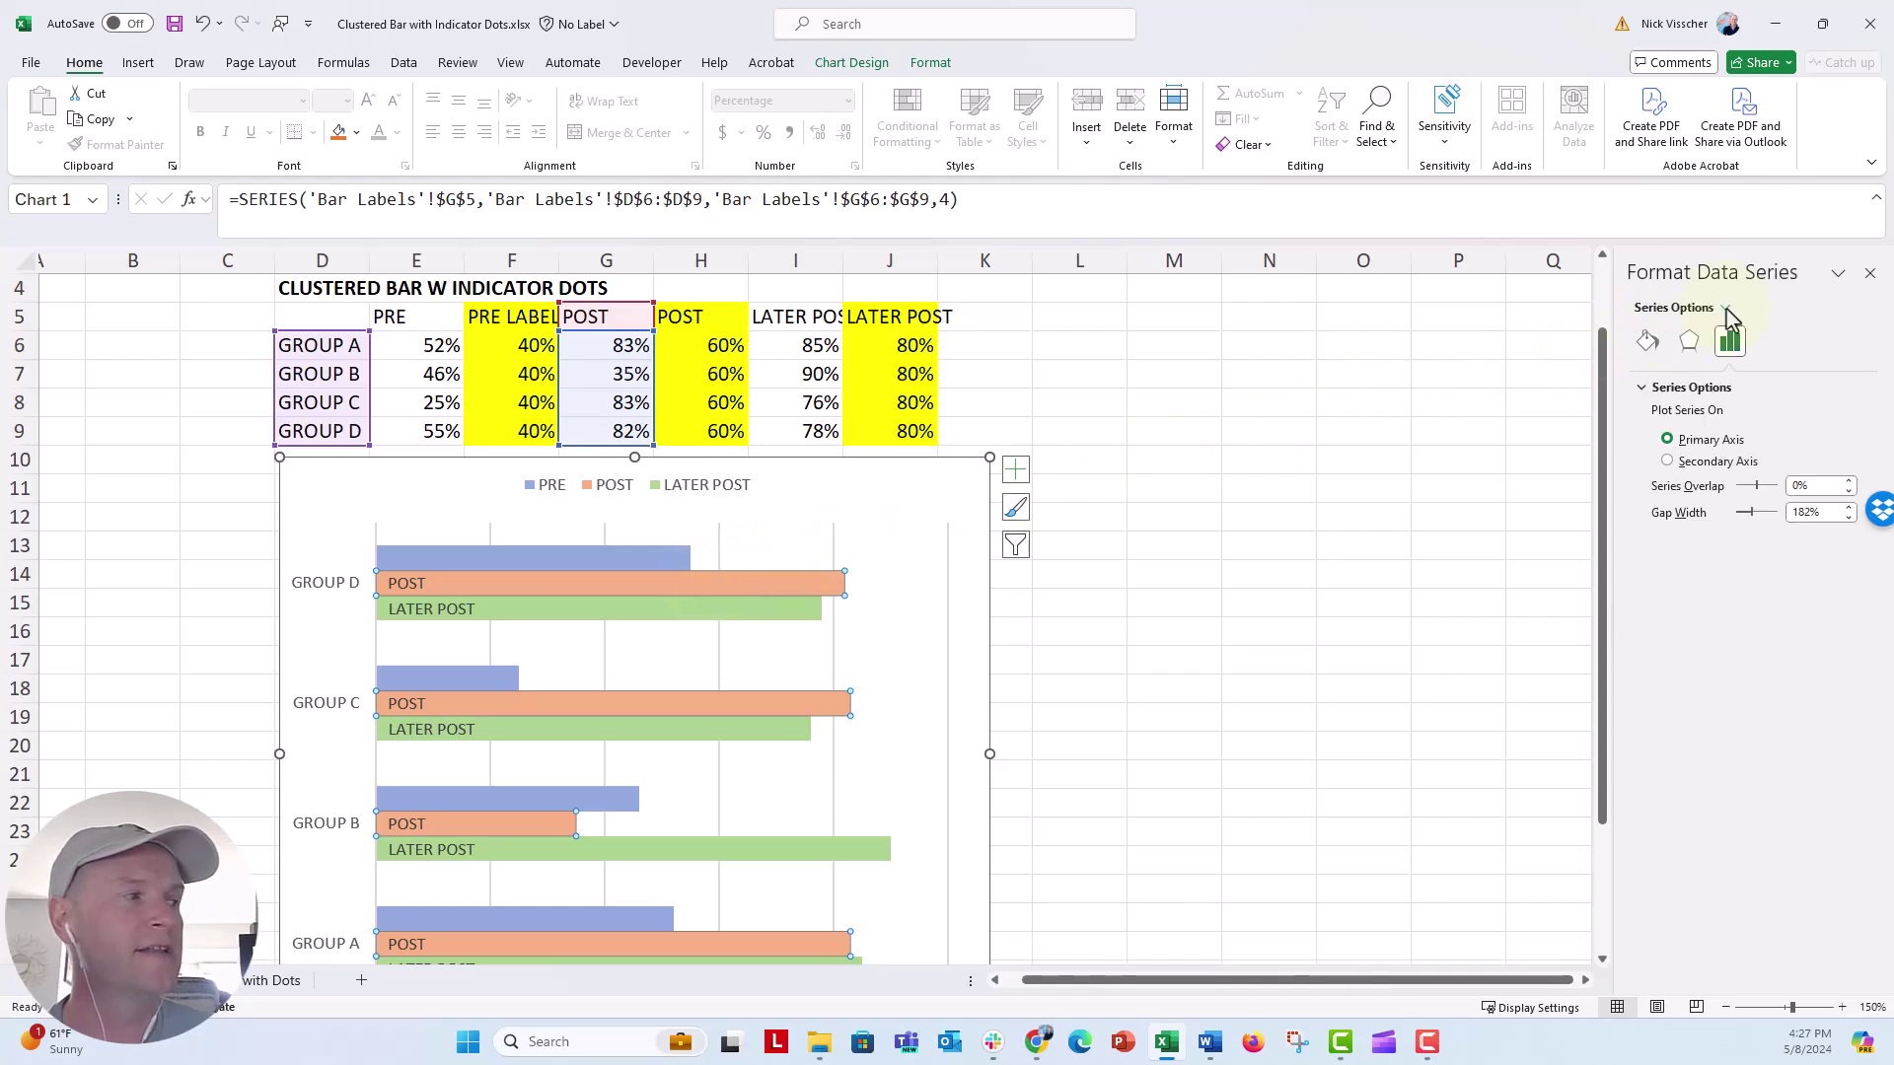
left_click(1726, 312)
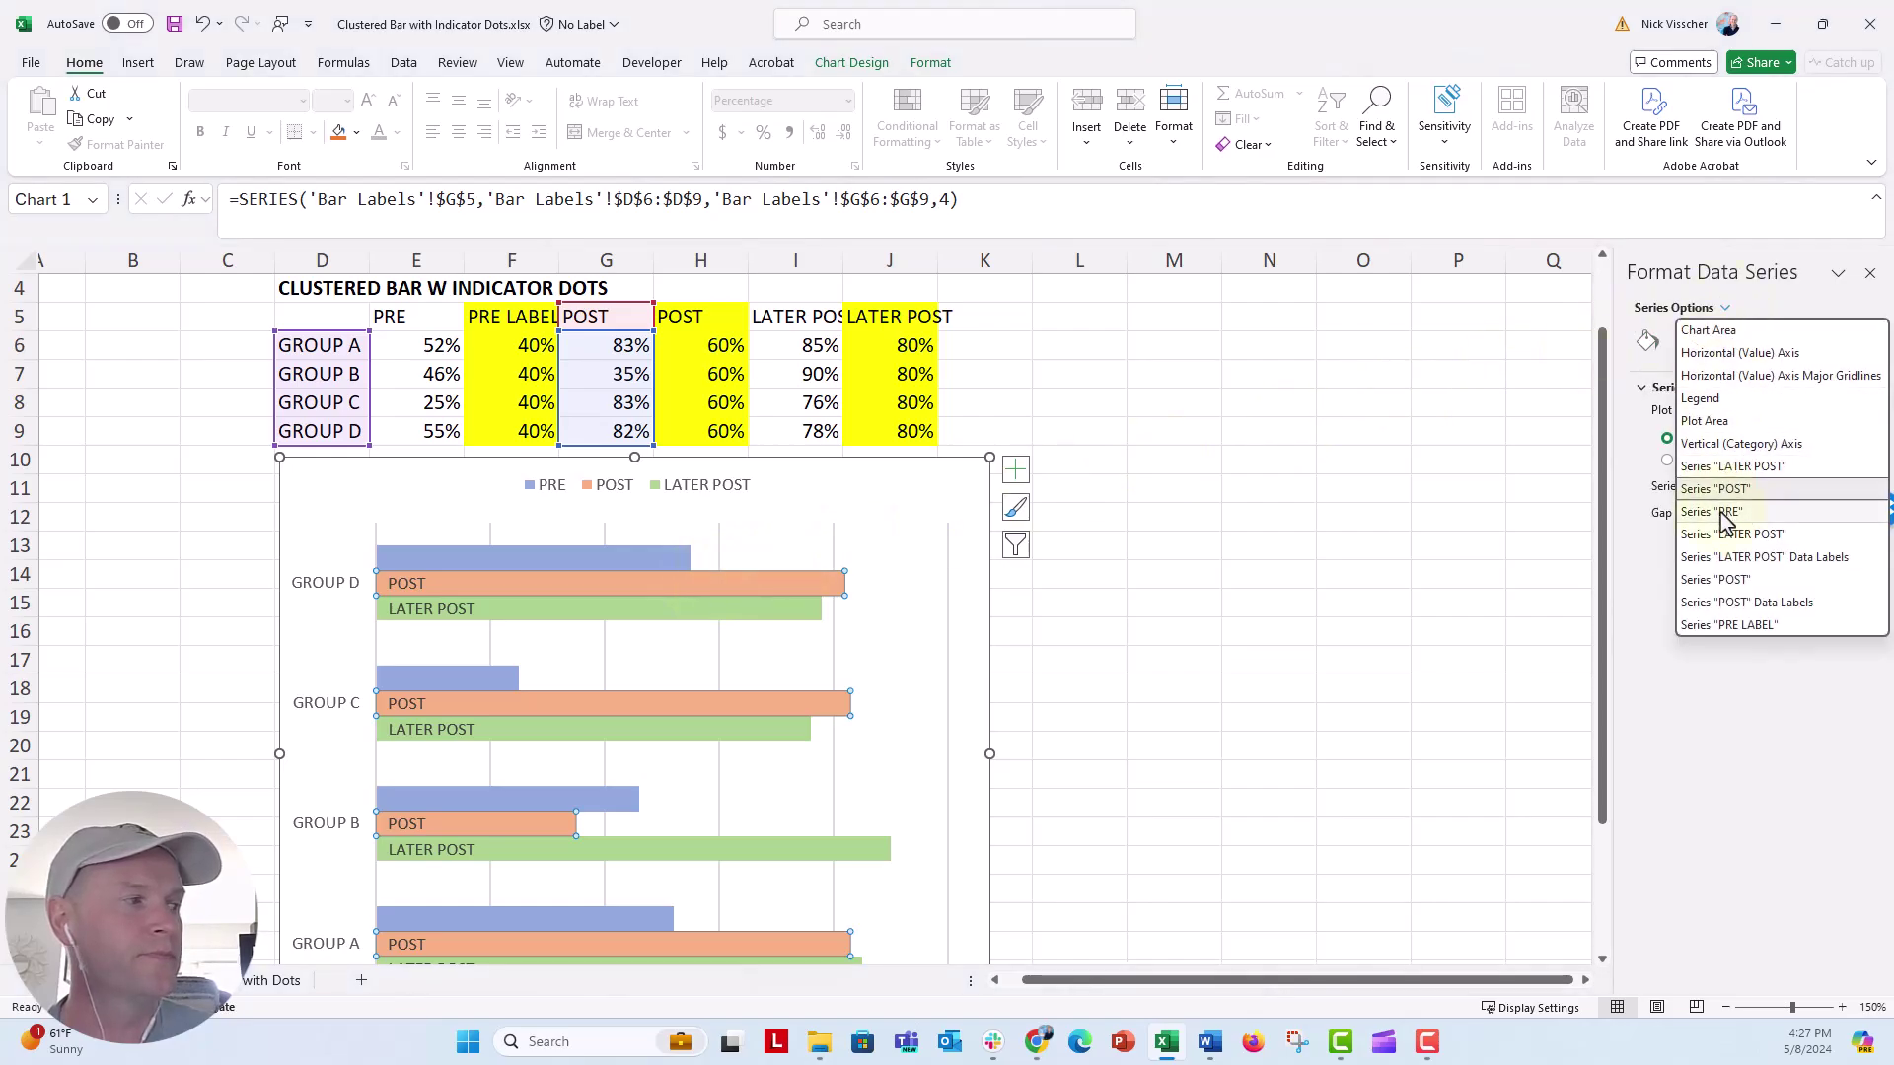
left_click(1835, 628)
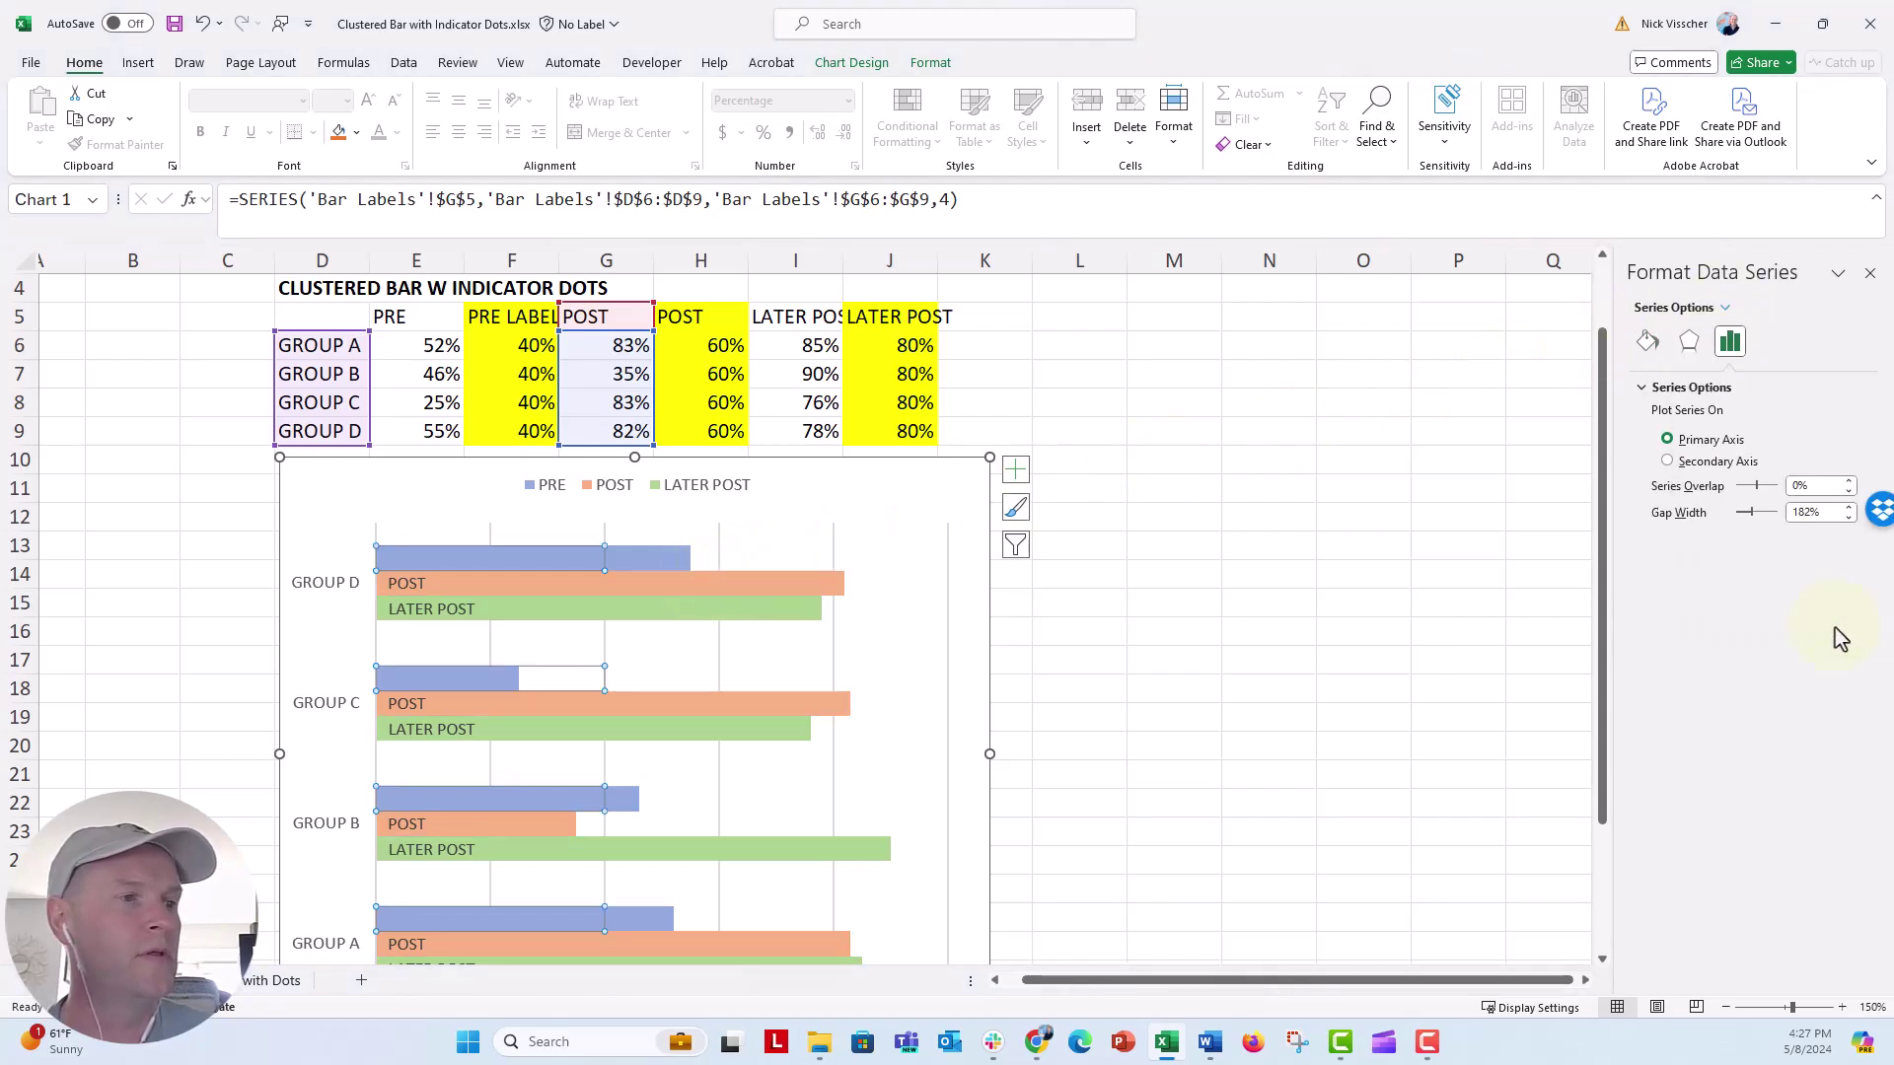
right_click(598, 574)
left_click(622, 735)
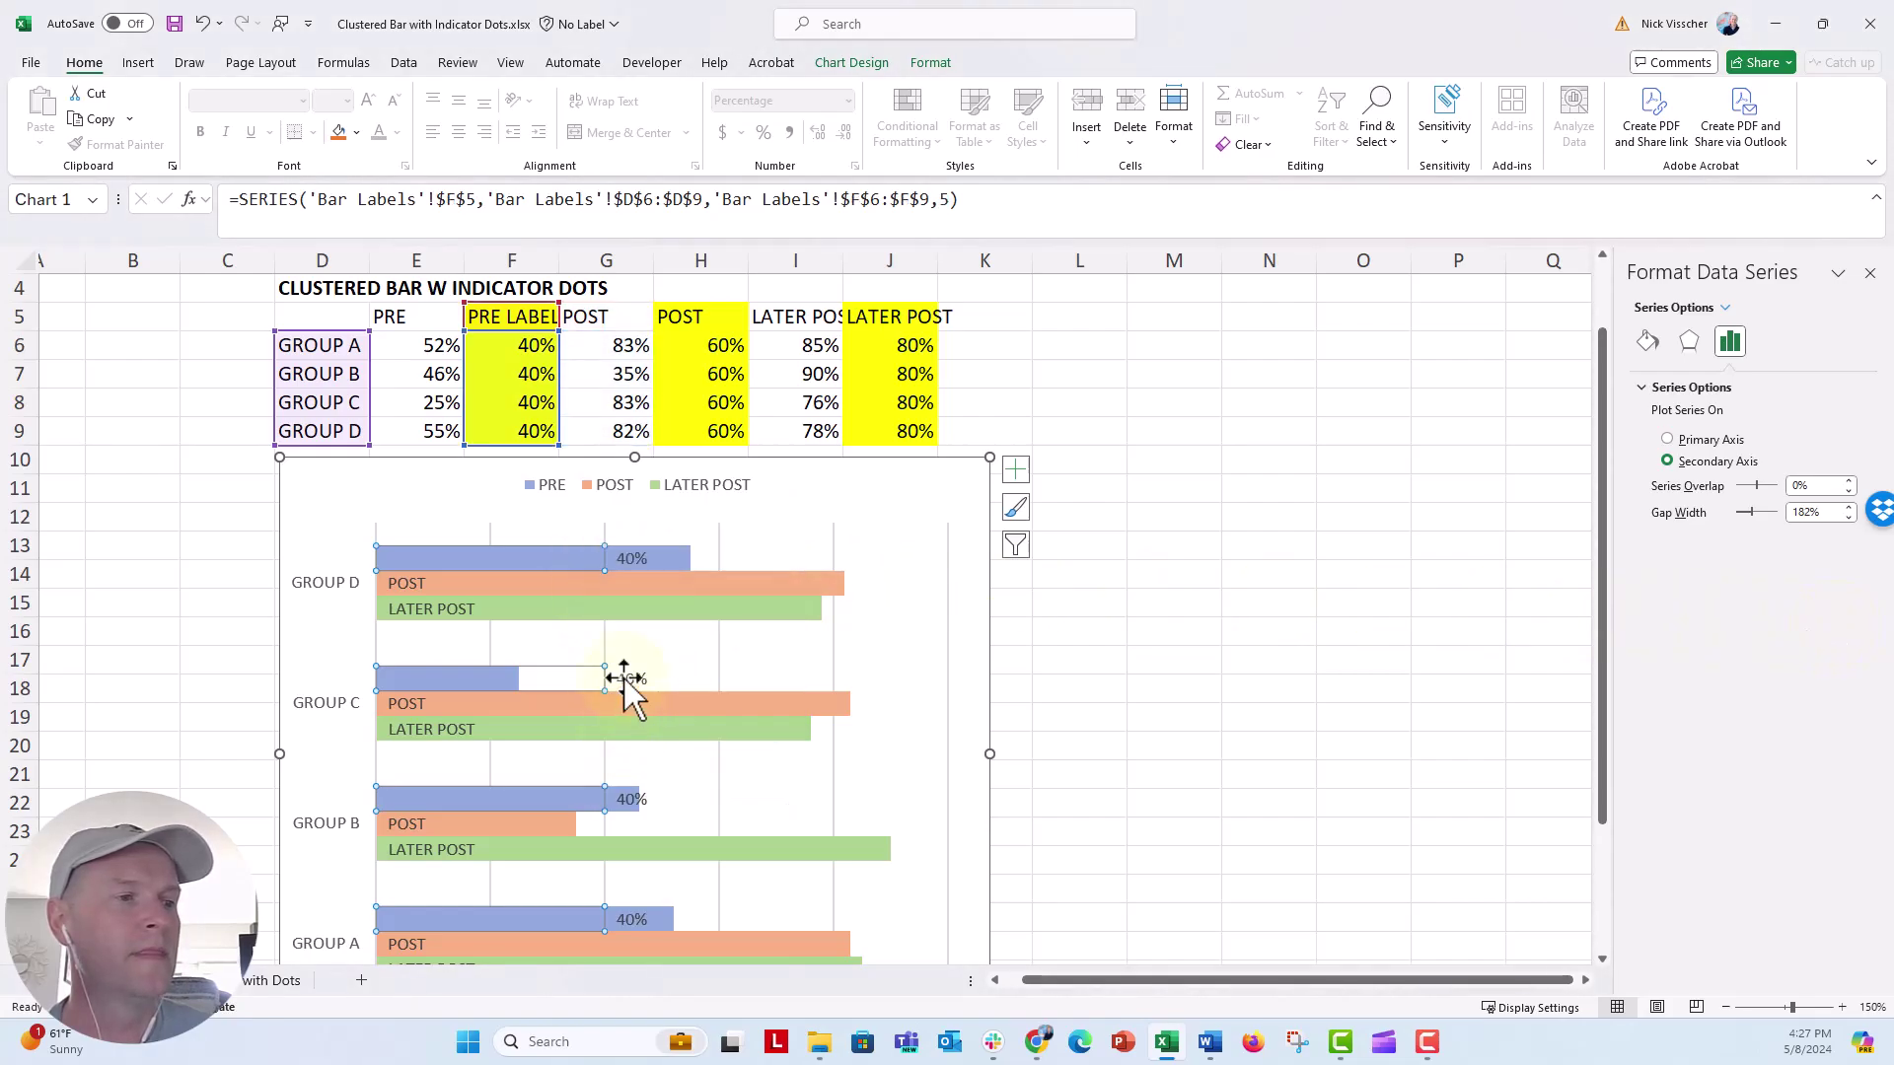
left_click(629, 548)
left_click(1772, 341)
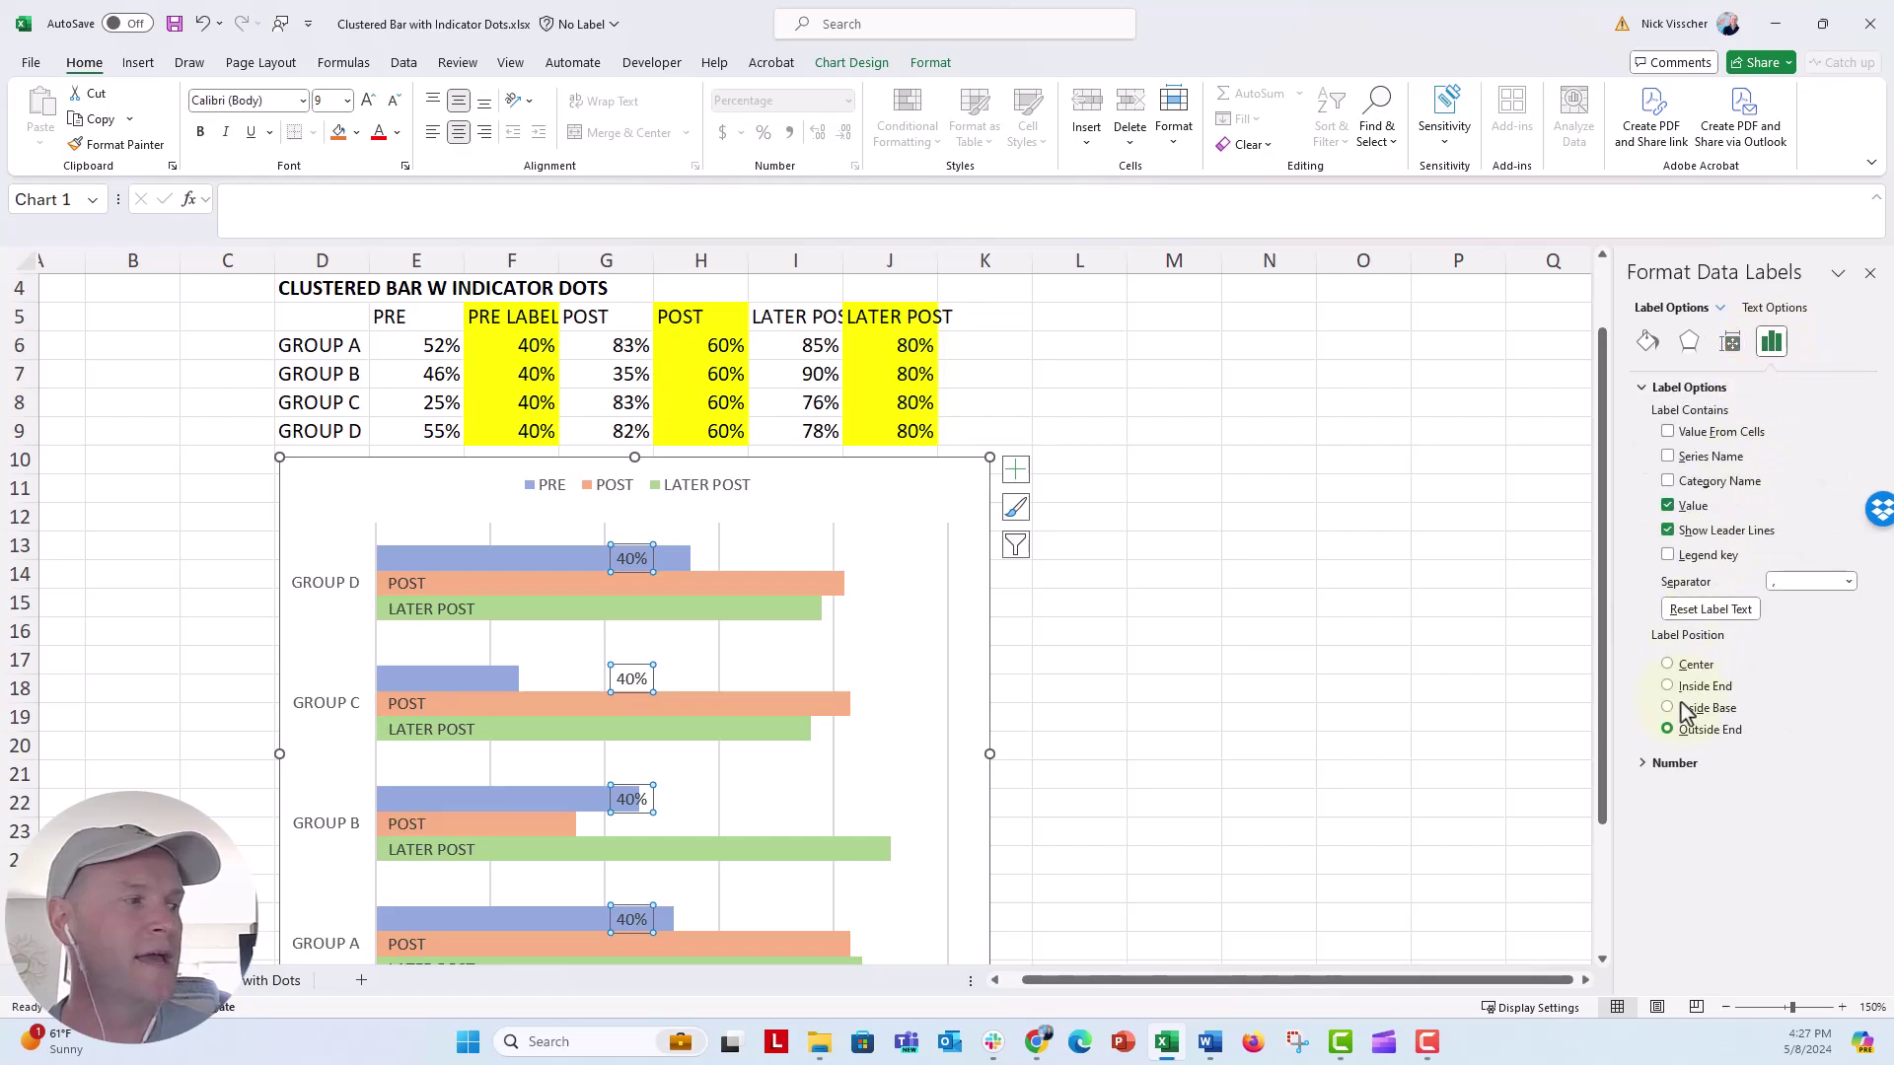
left_click(1680, 710)
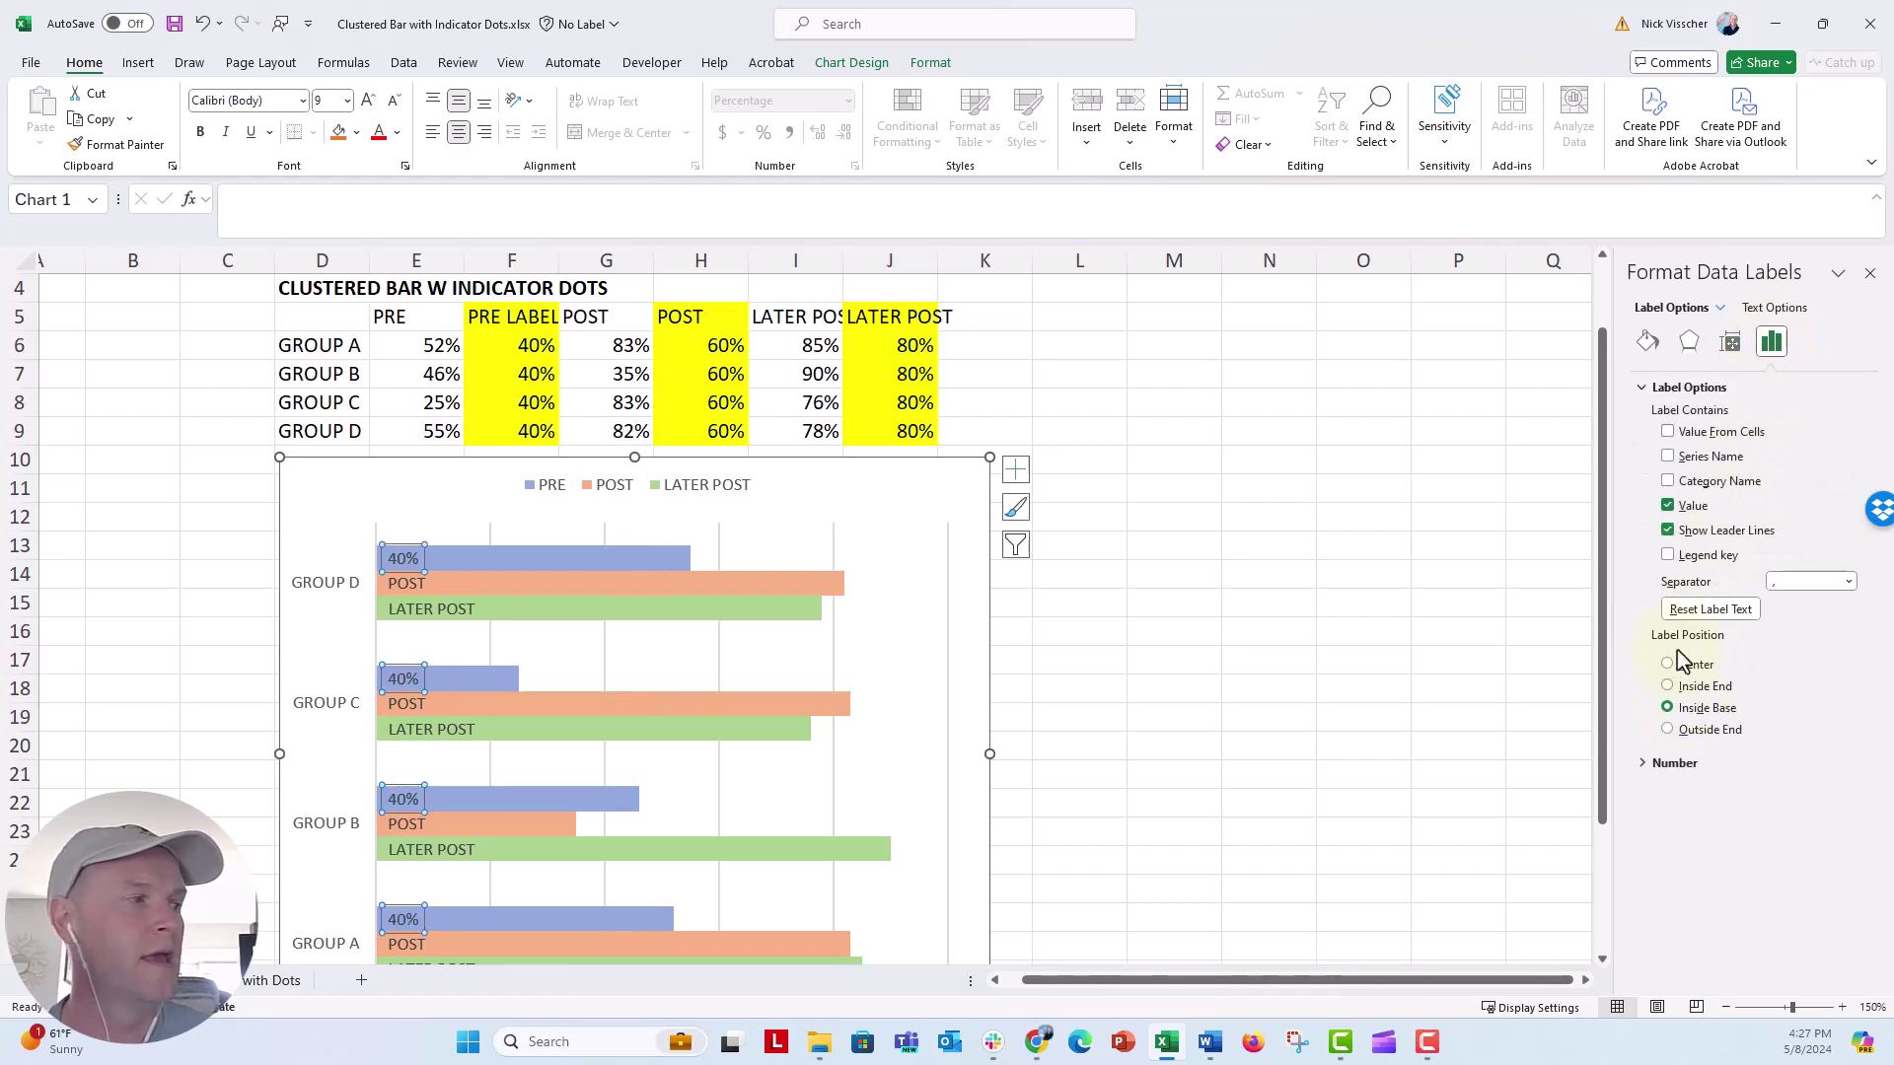
left_click(1674, 509)
left_click(1668, 457)
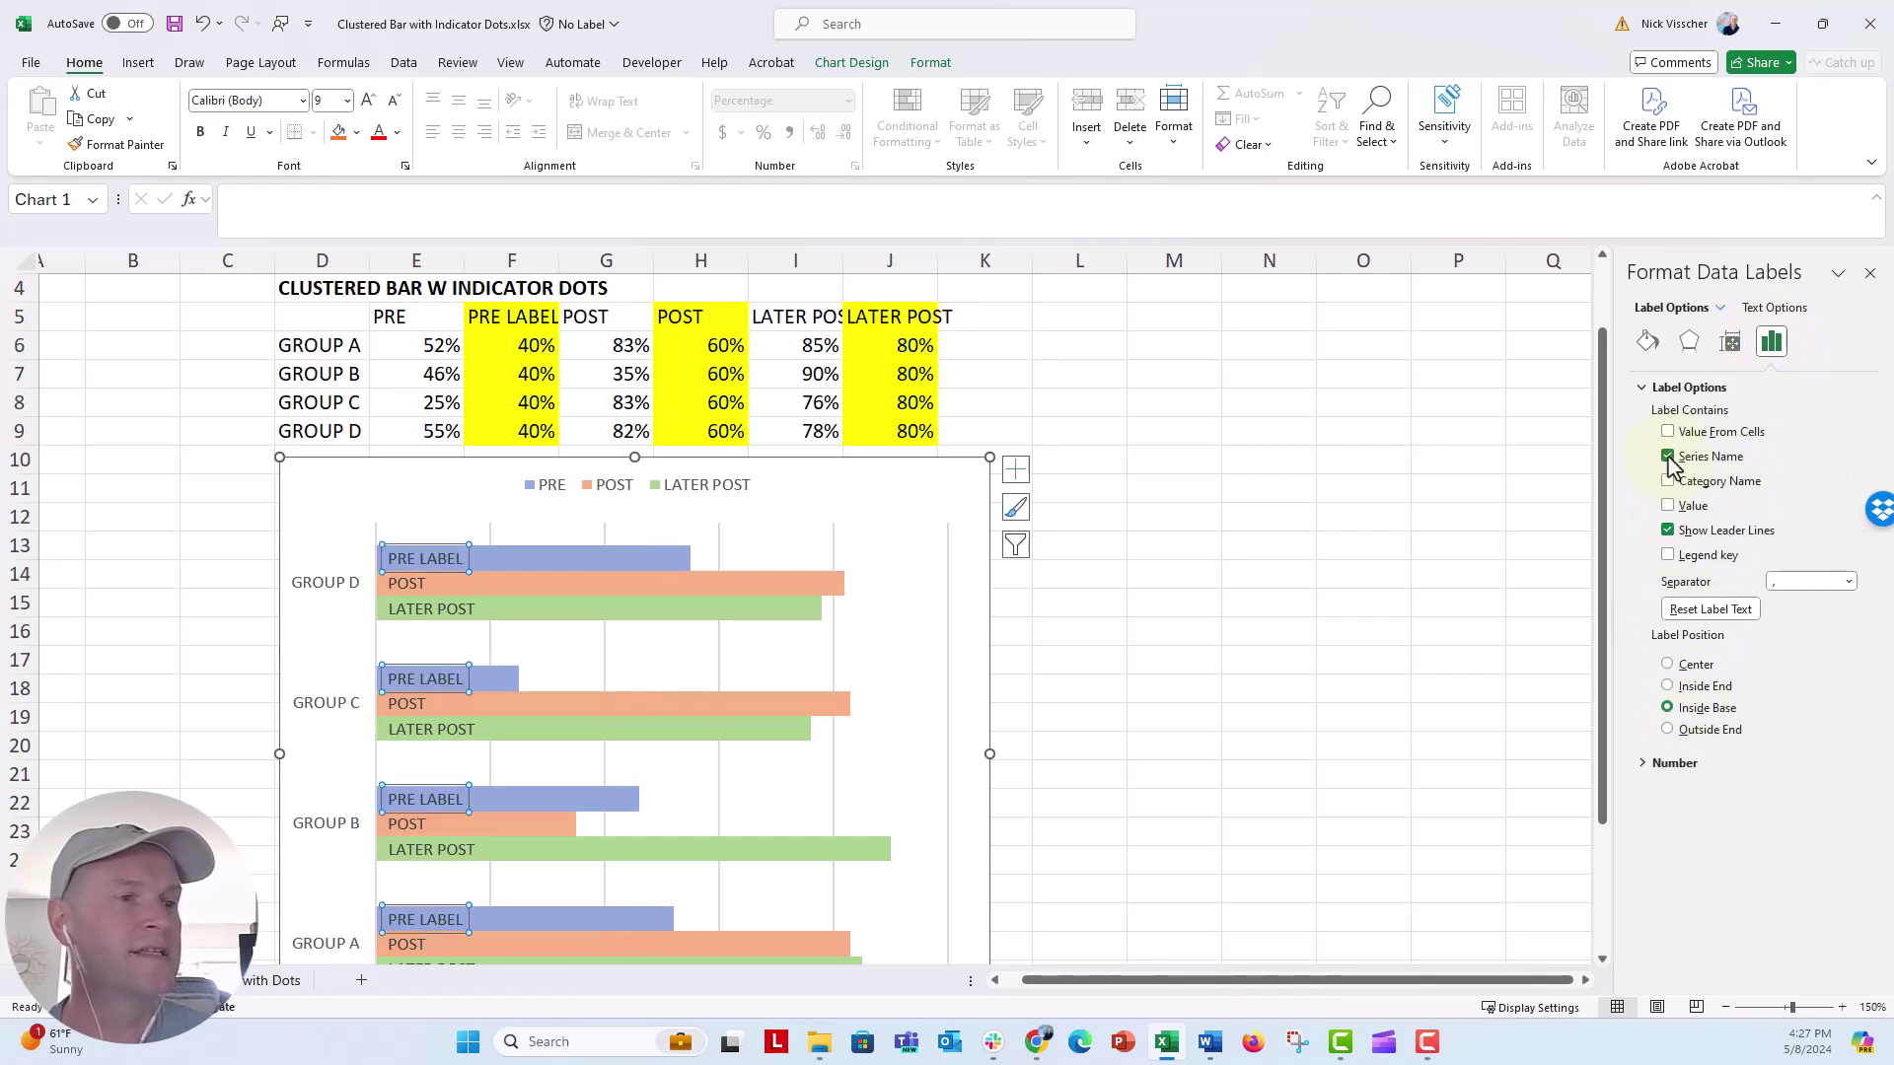
Step: Rename the F5 header to 'PRE'
left_click(504, 311)
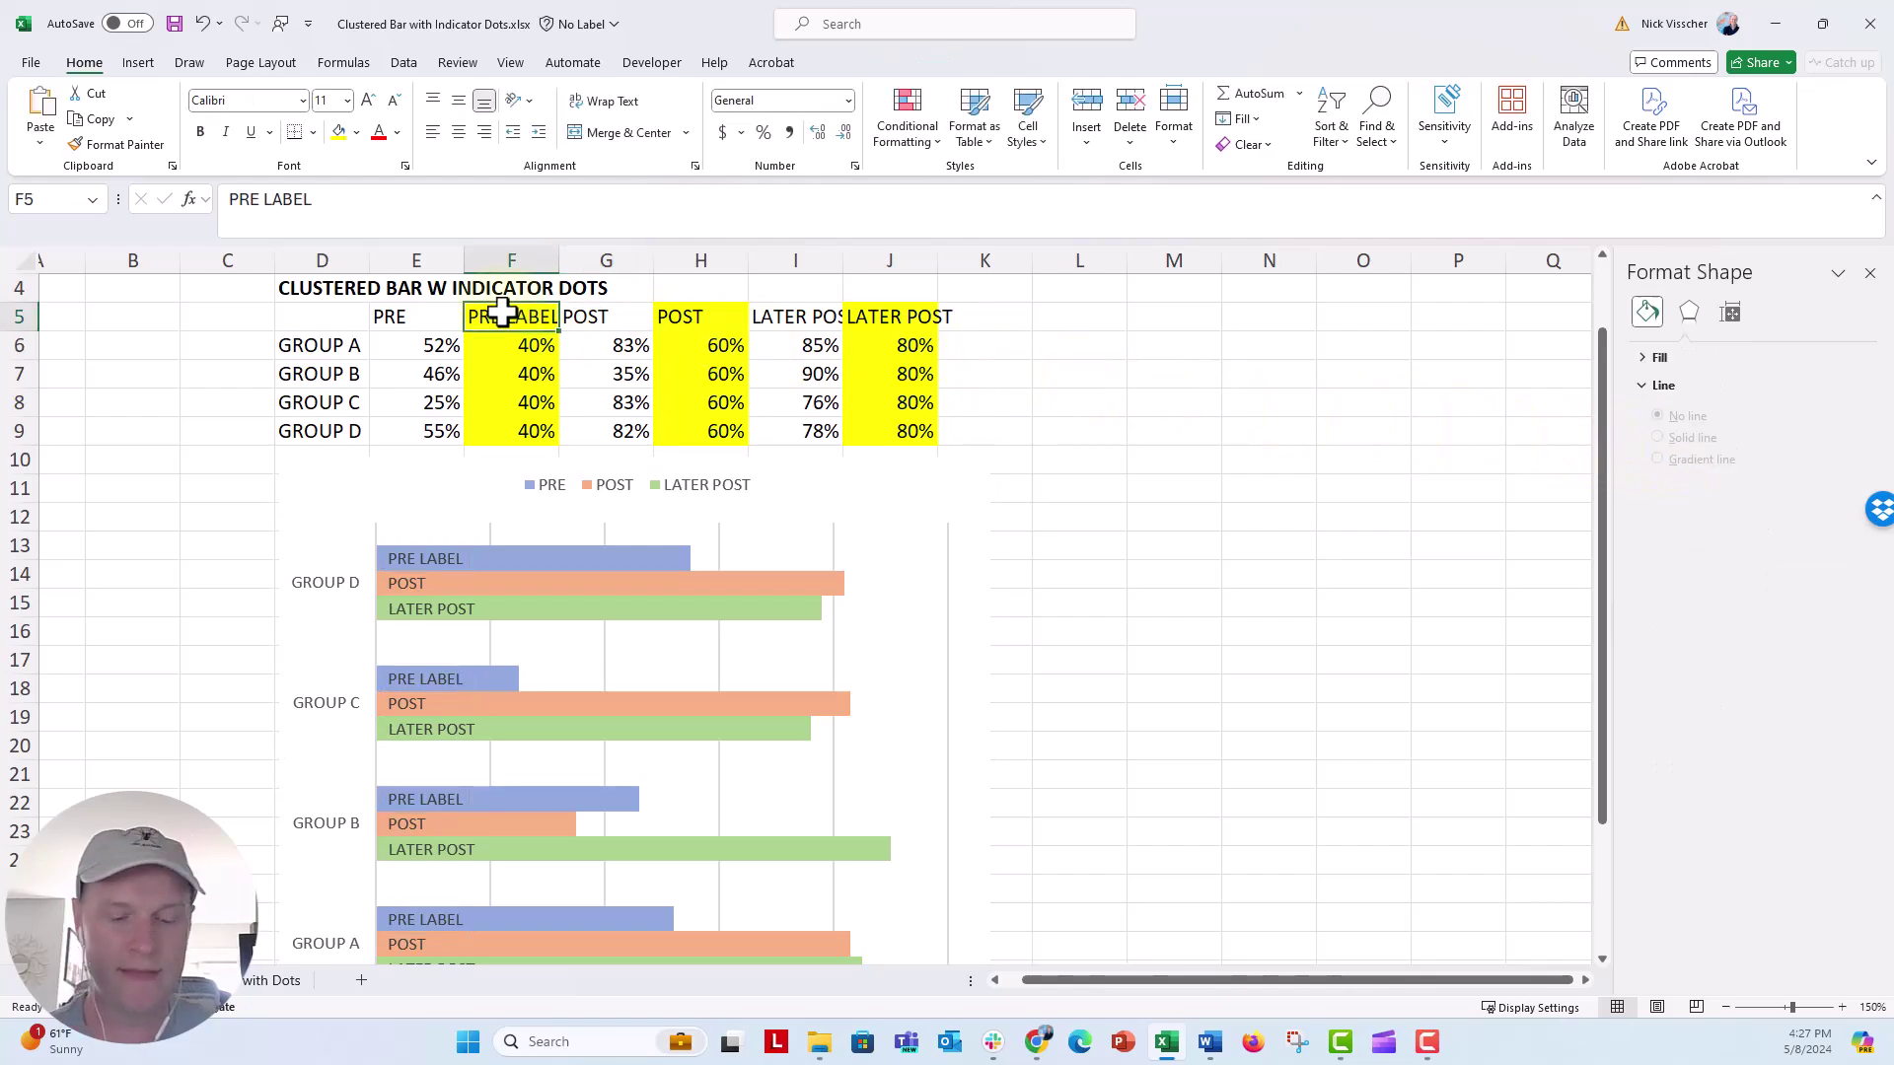
type("PRE")
key("Return")
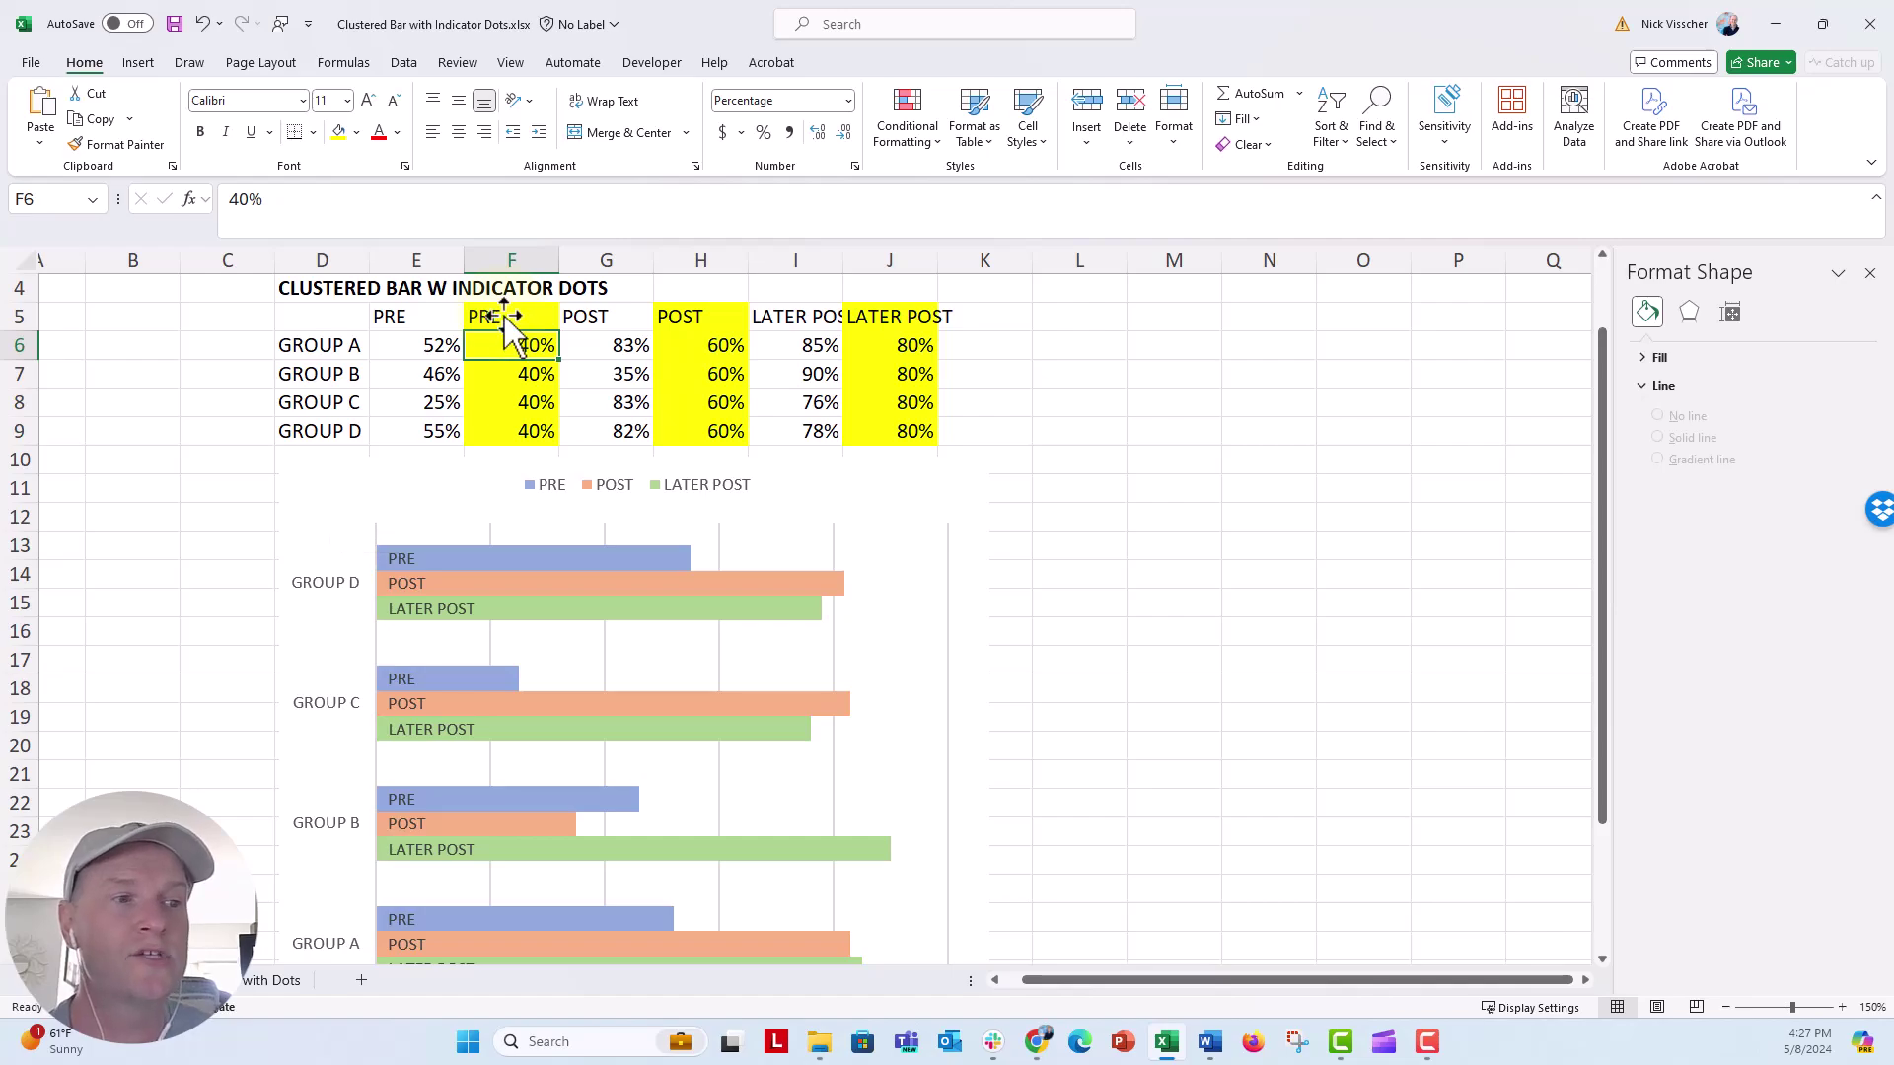
left_click(552, 501)
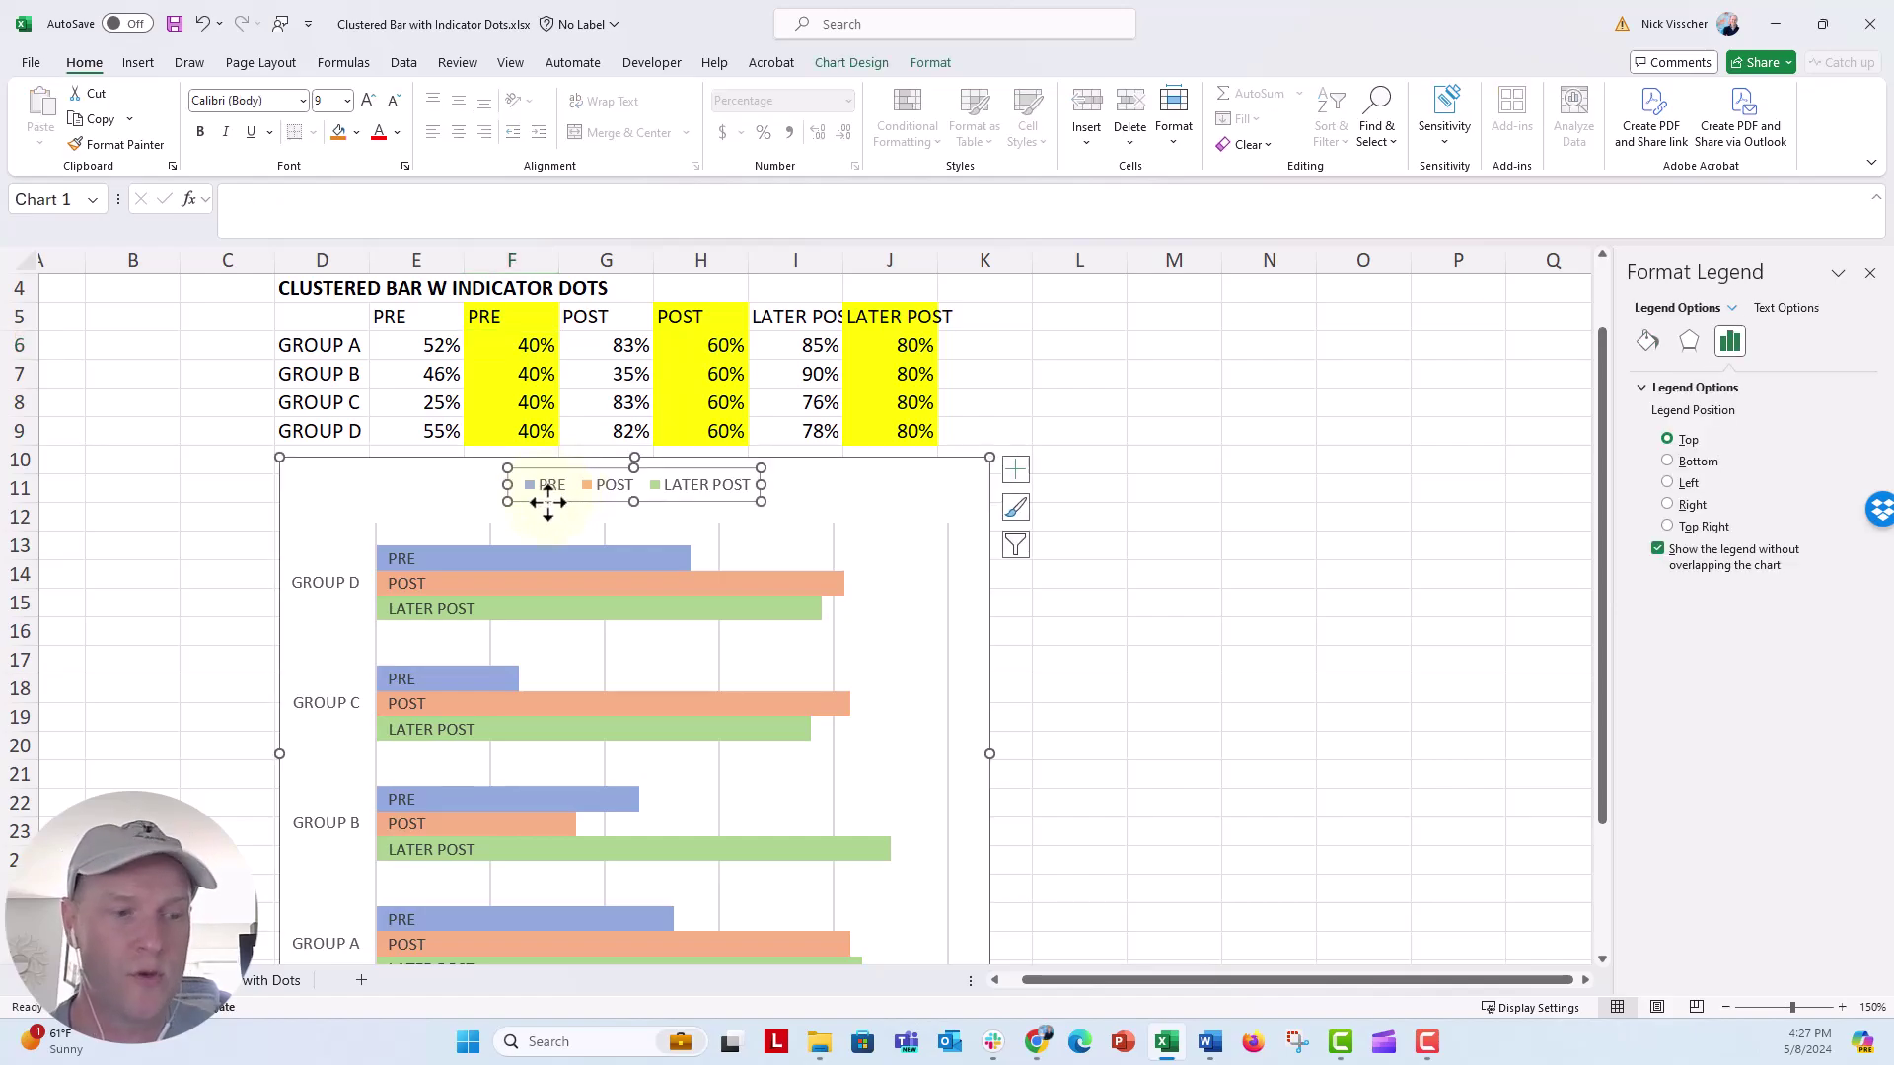
key("Delete")
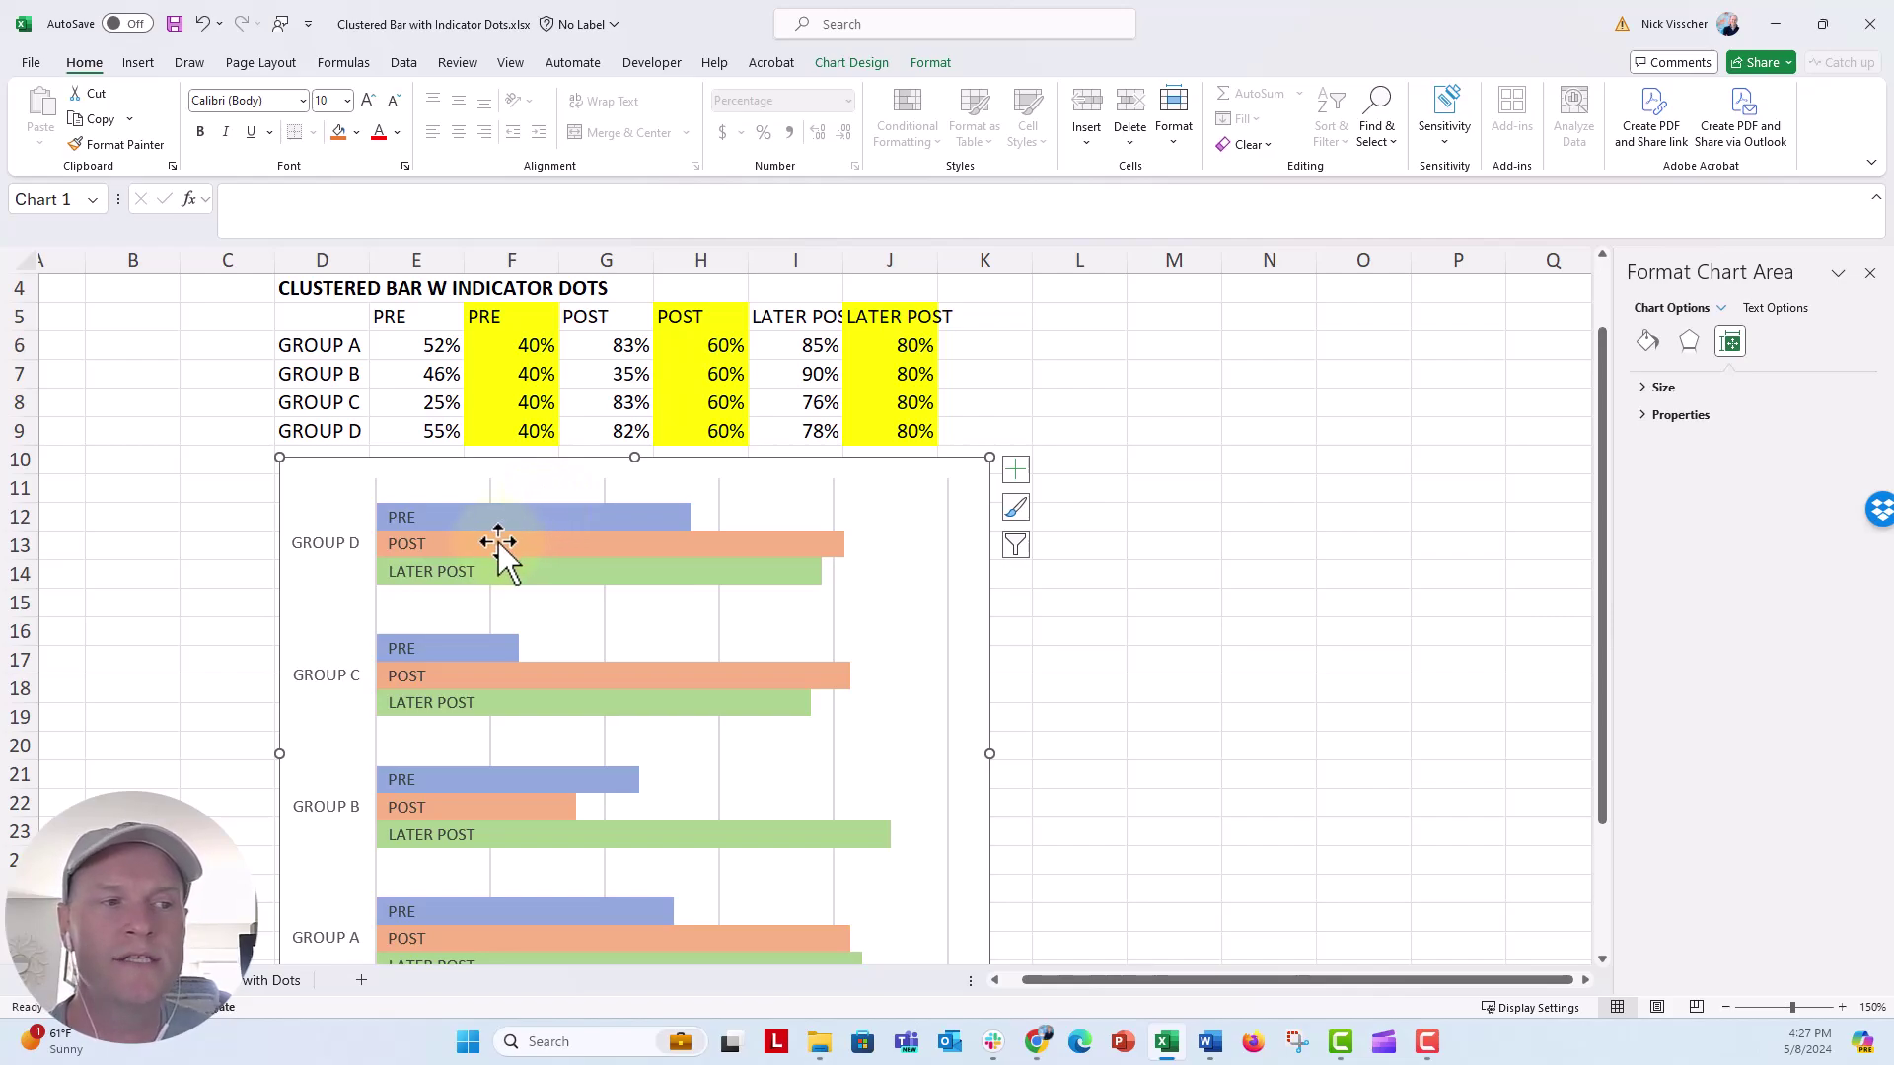
left_click(418, 519)
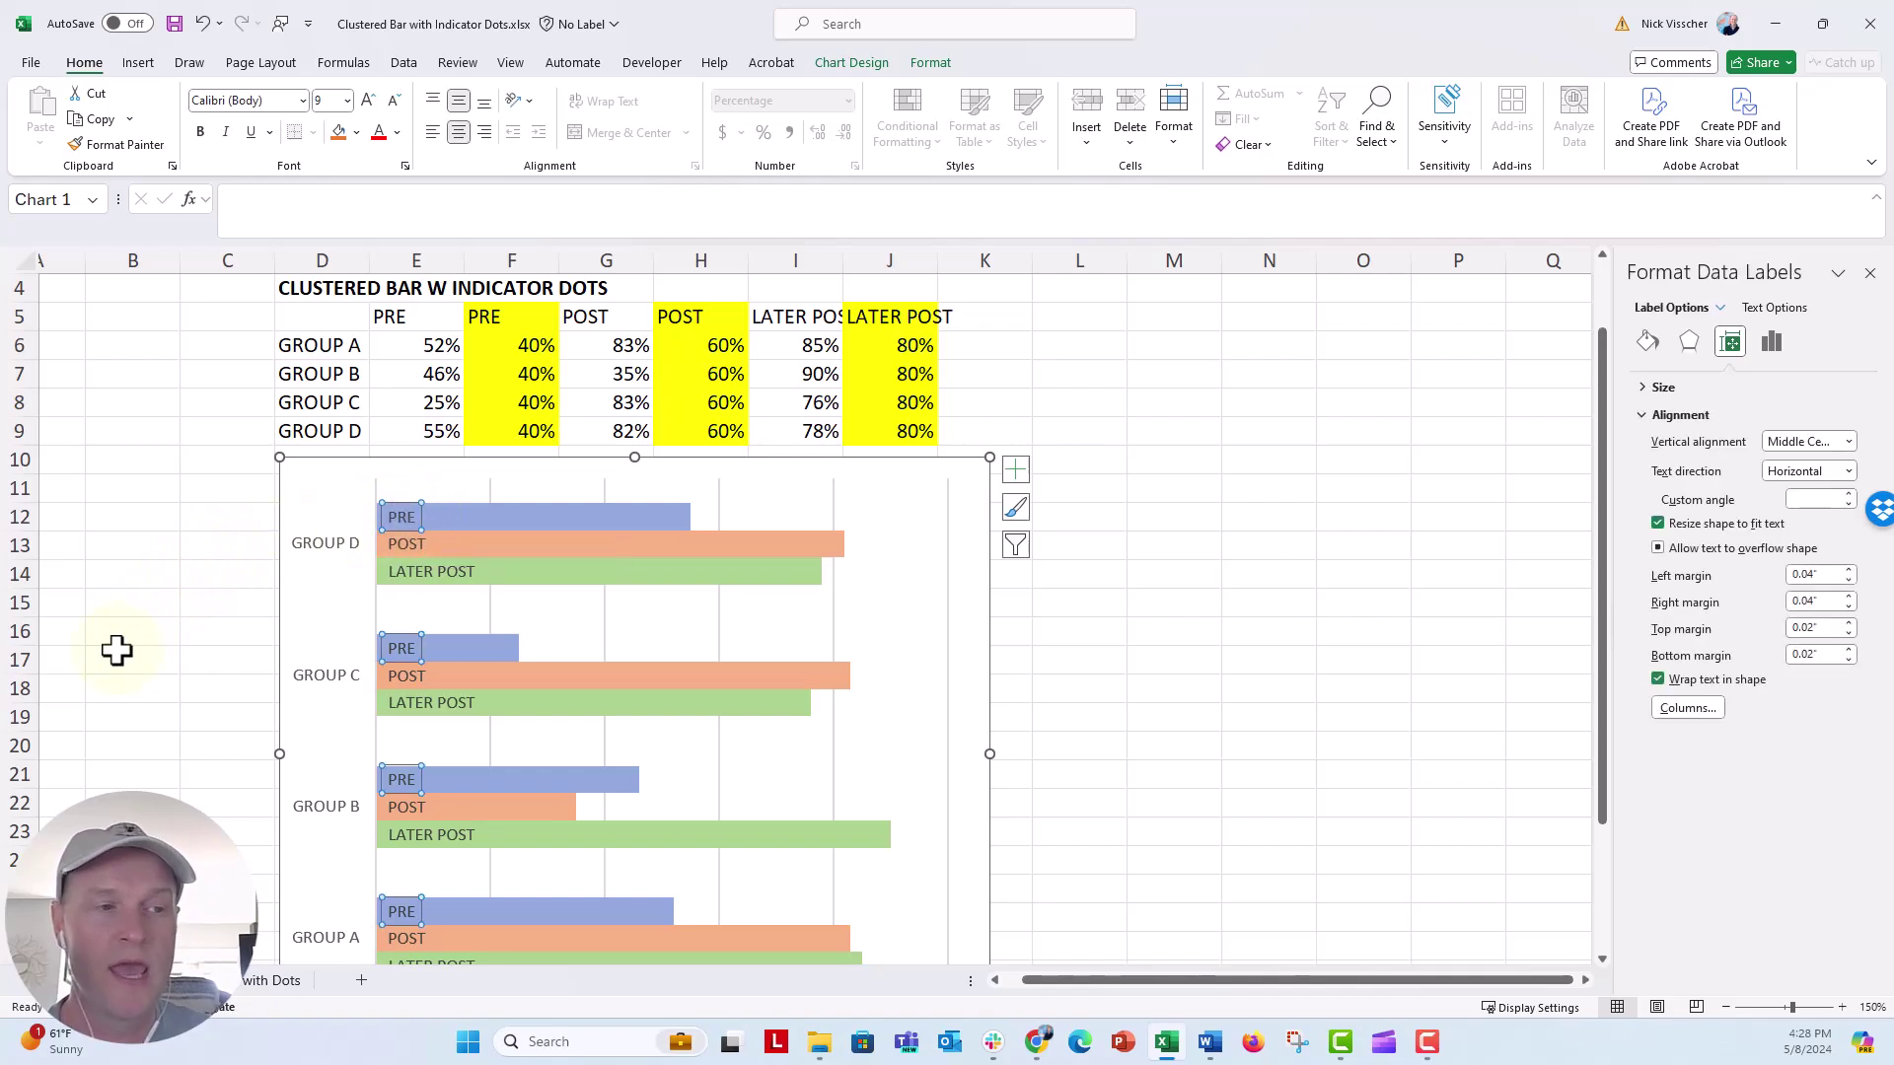
key("Delete")
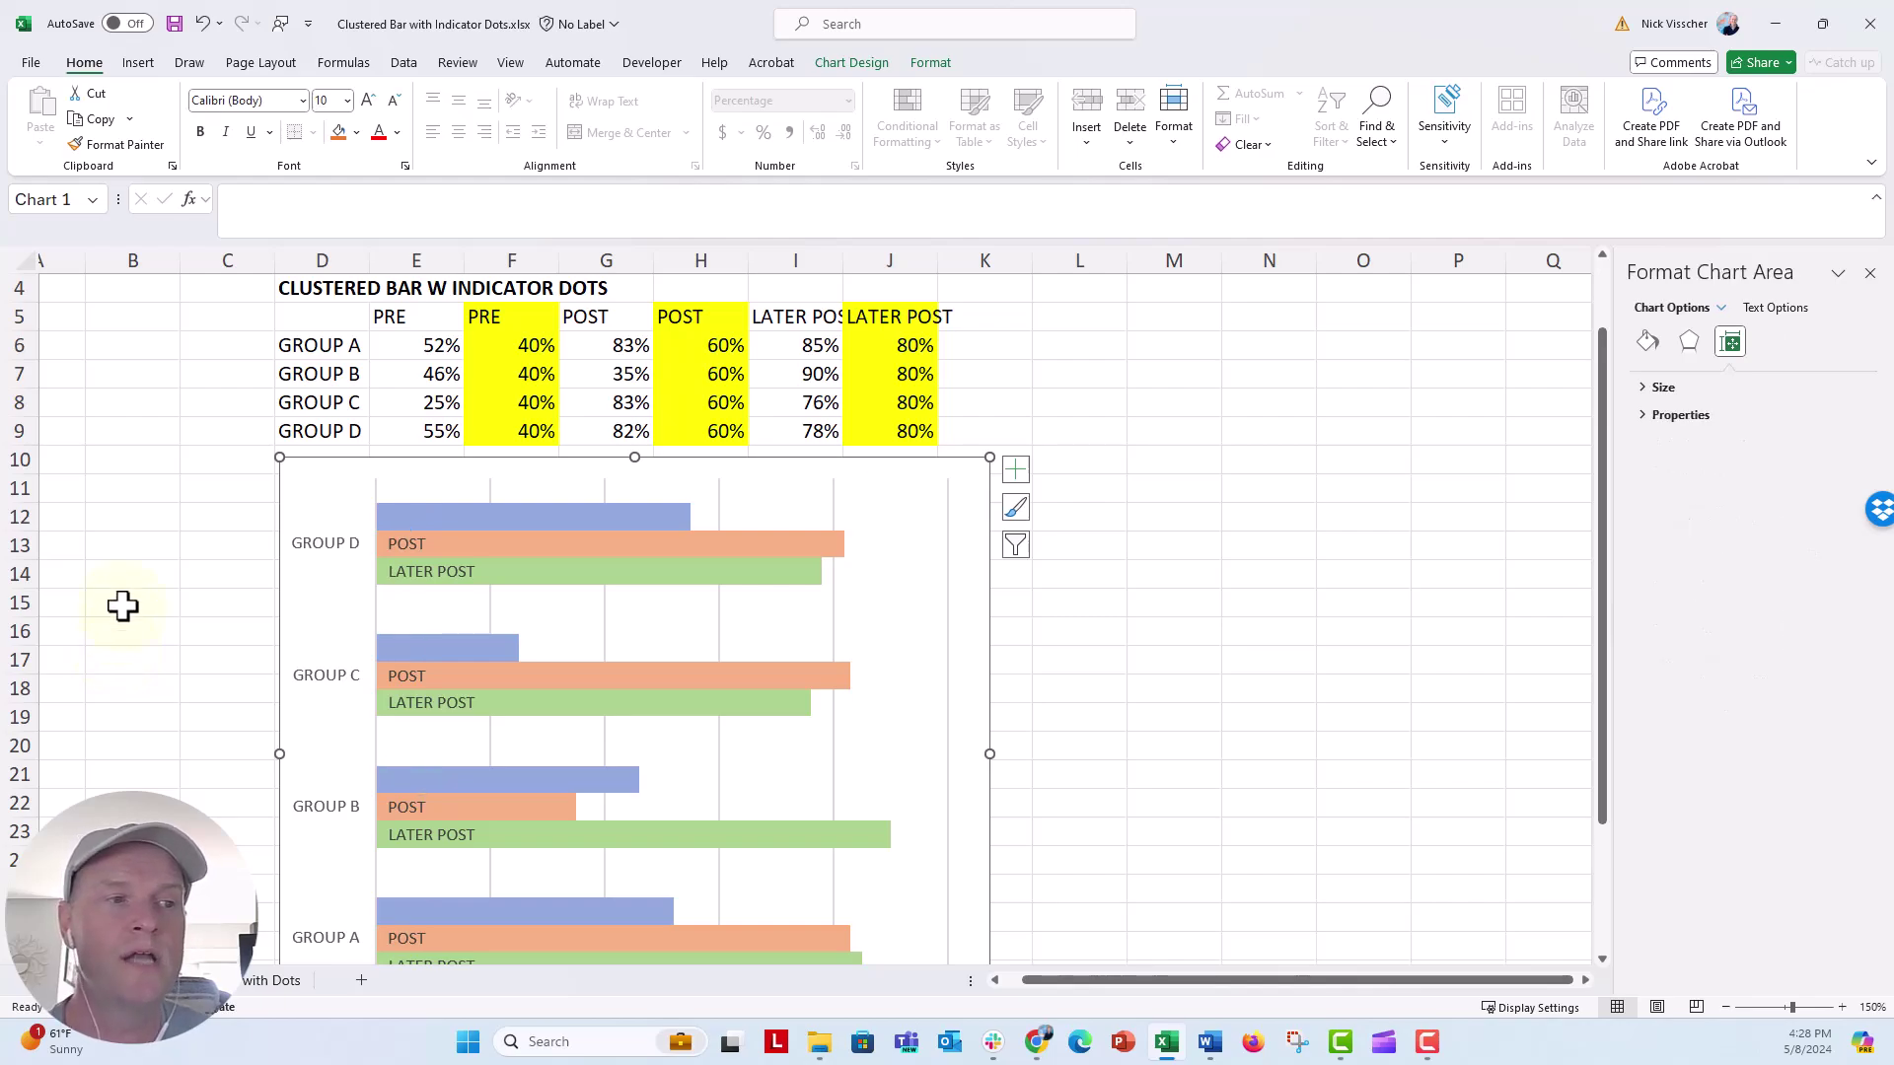
left_click(202, 23)
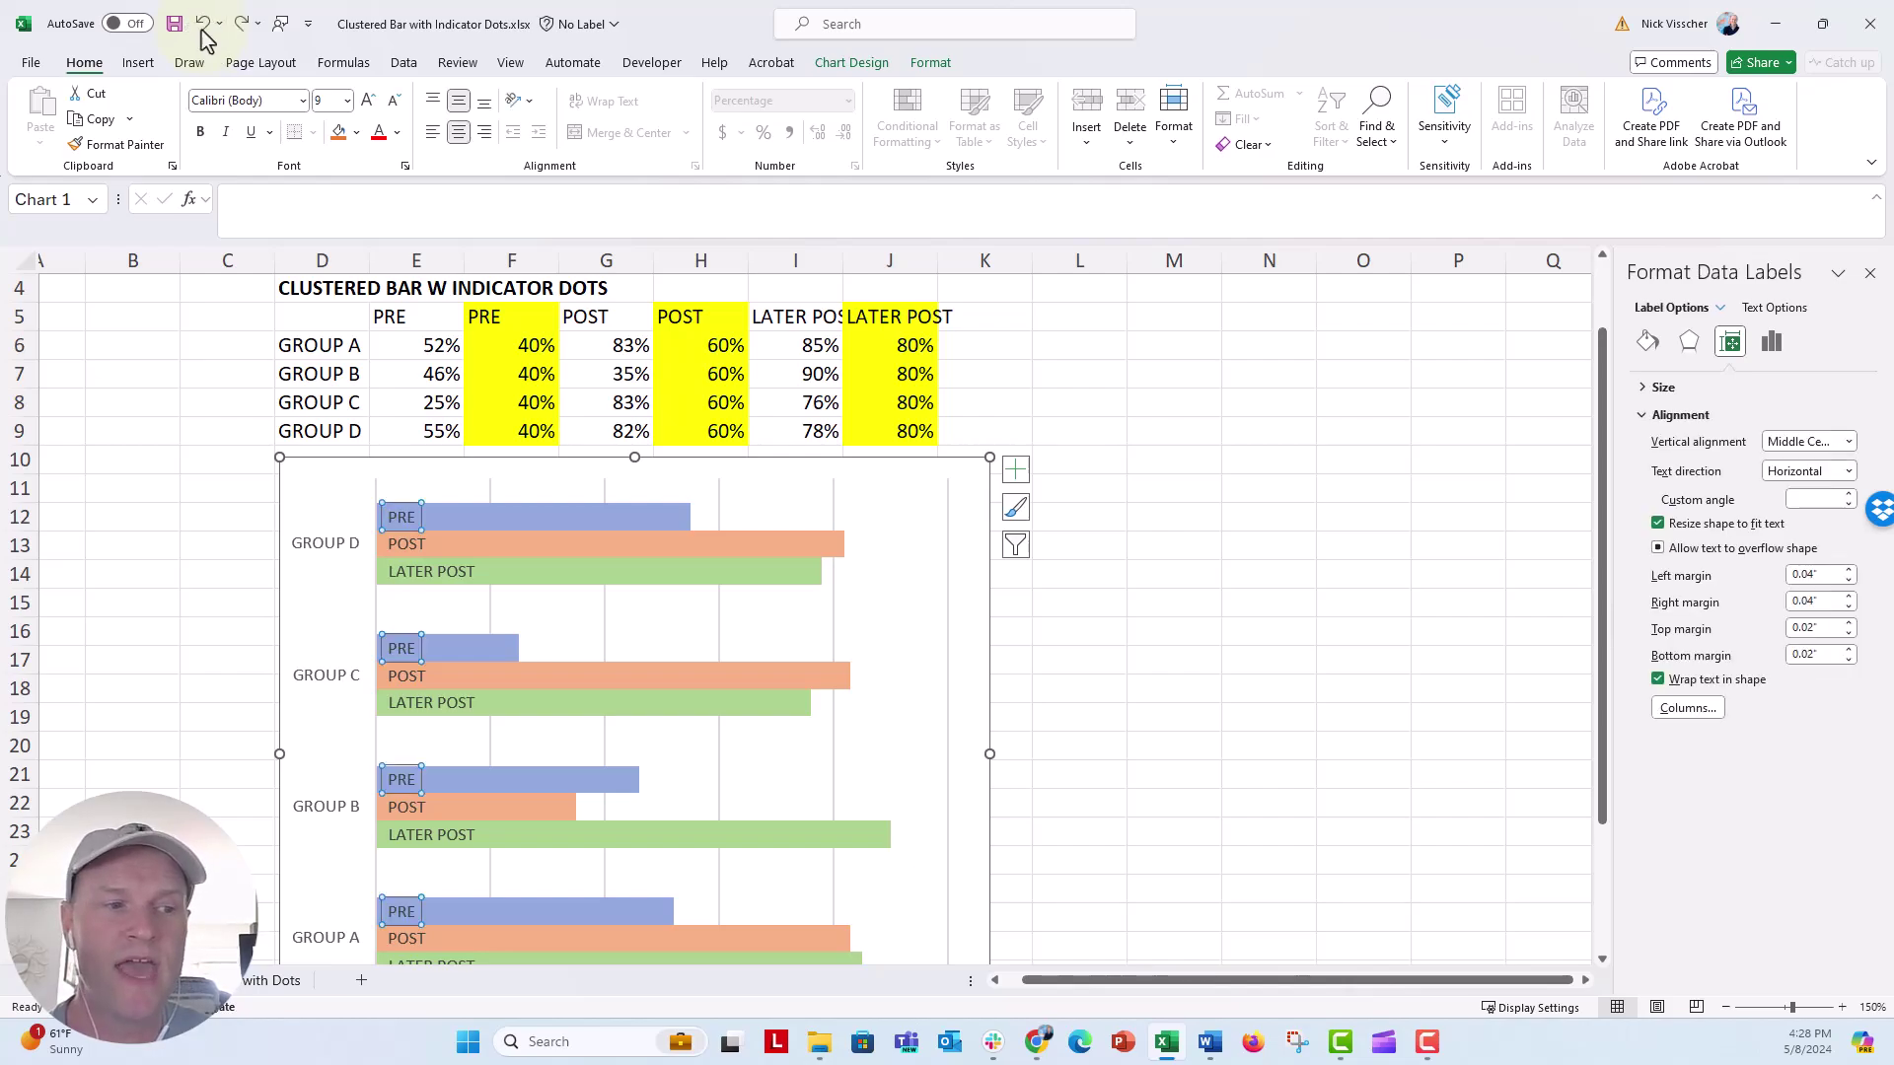
left_click(231, 705)
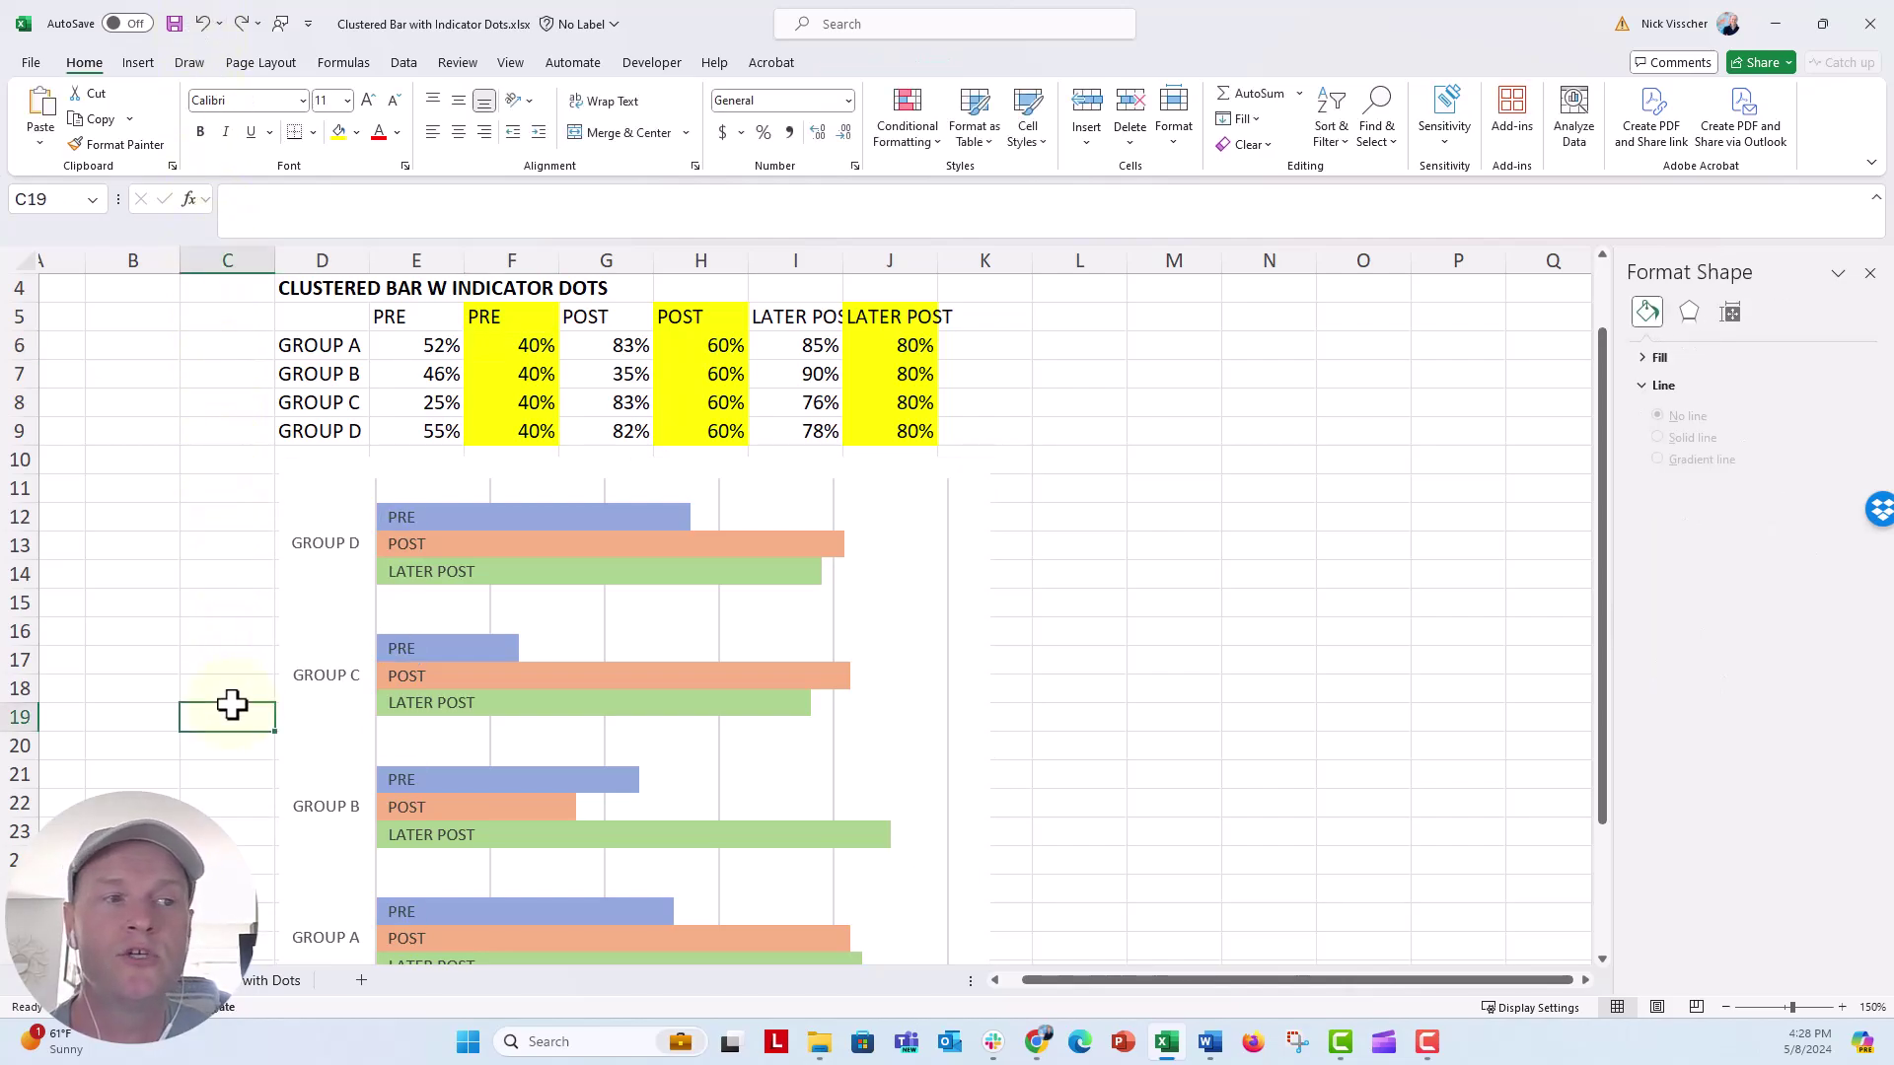
Step: Delete Group C's PRE, POST and LATER POST series-name labels one at a time
left_click(394, 649)
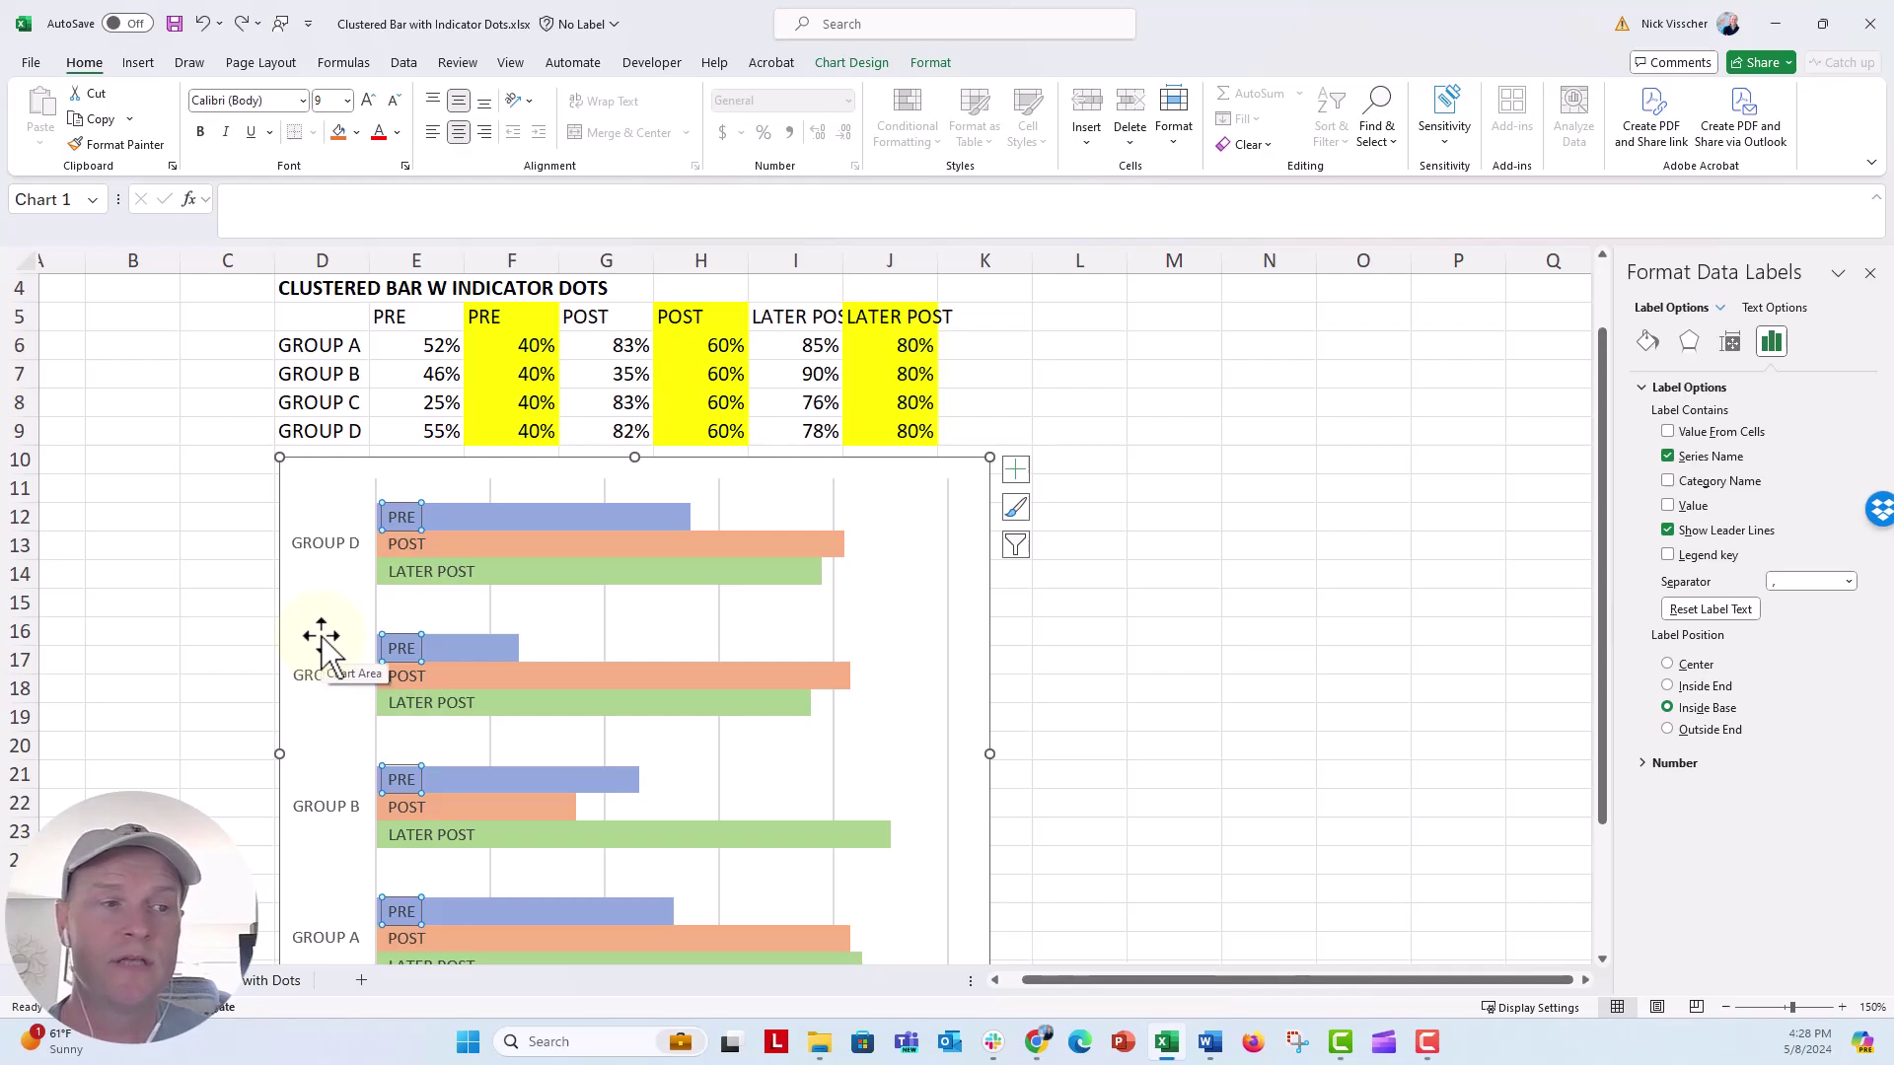
left_click(413, 648)
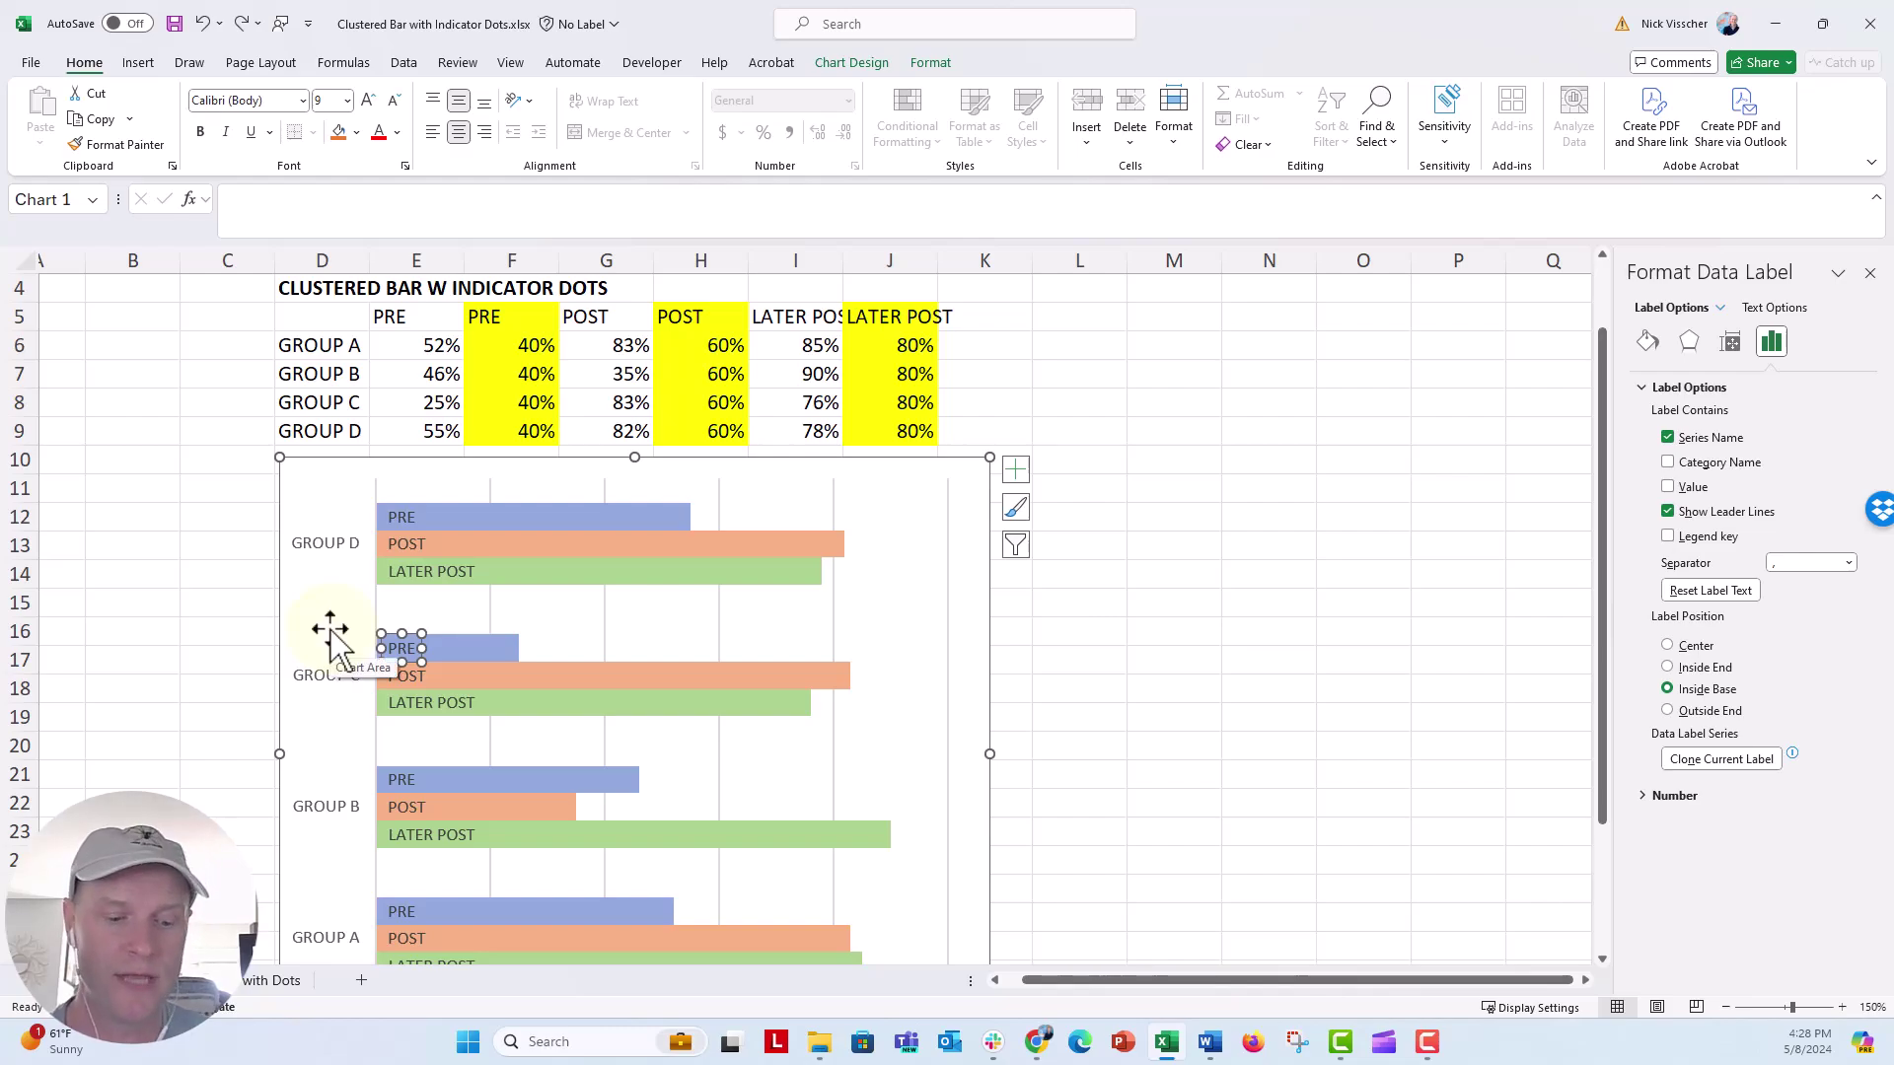
key("Delete")
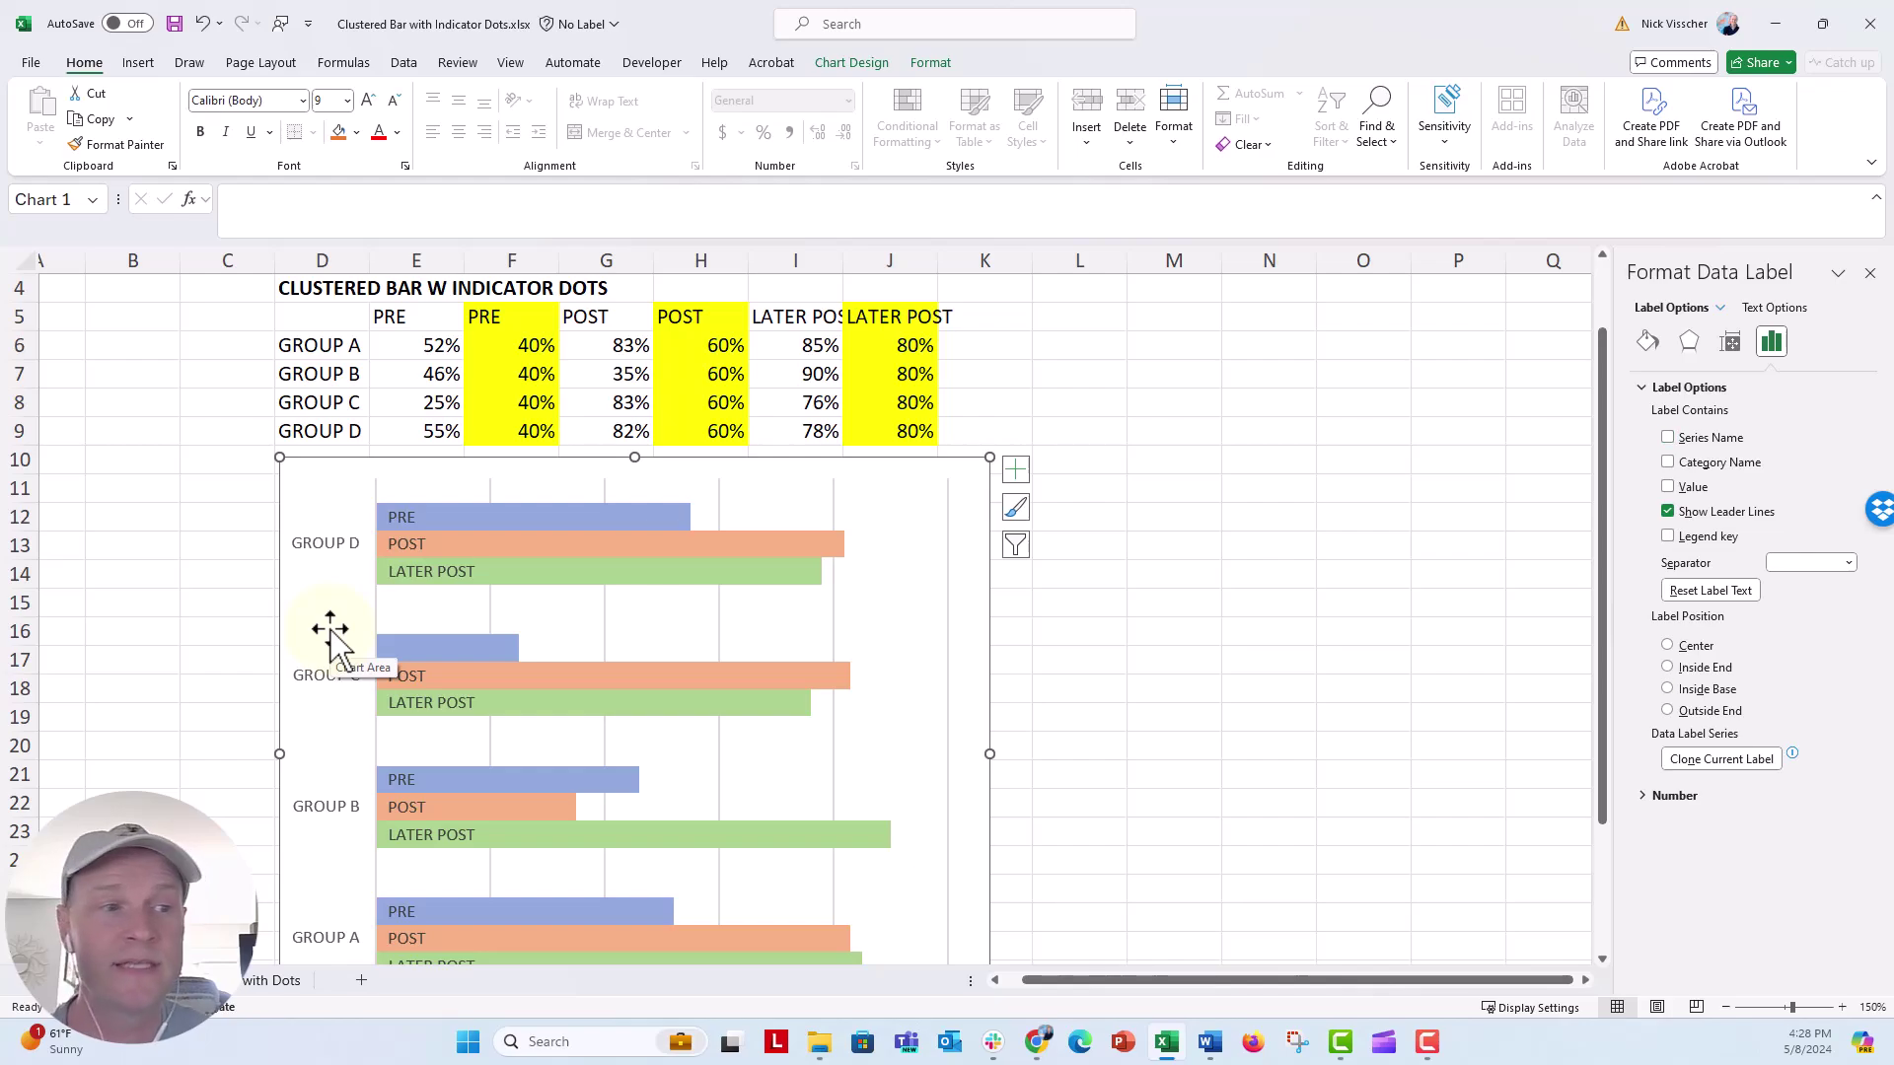
left_click(407, 674)
left_click(406, 674)
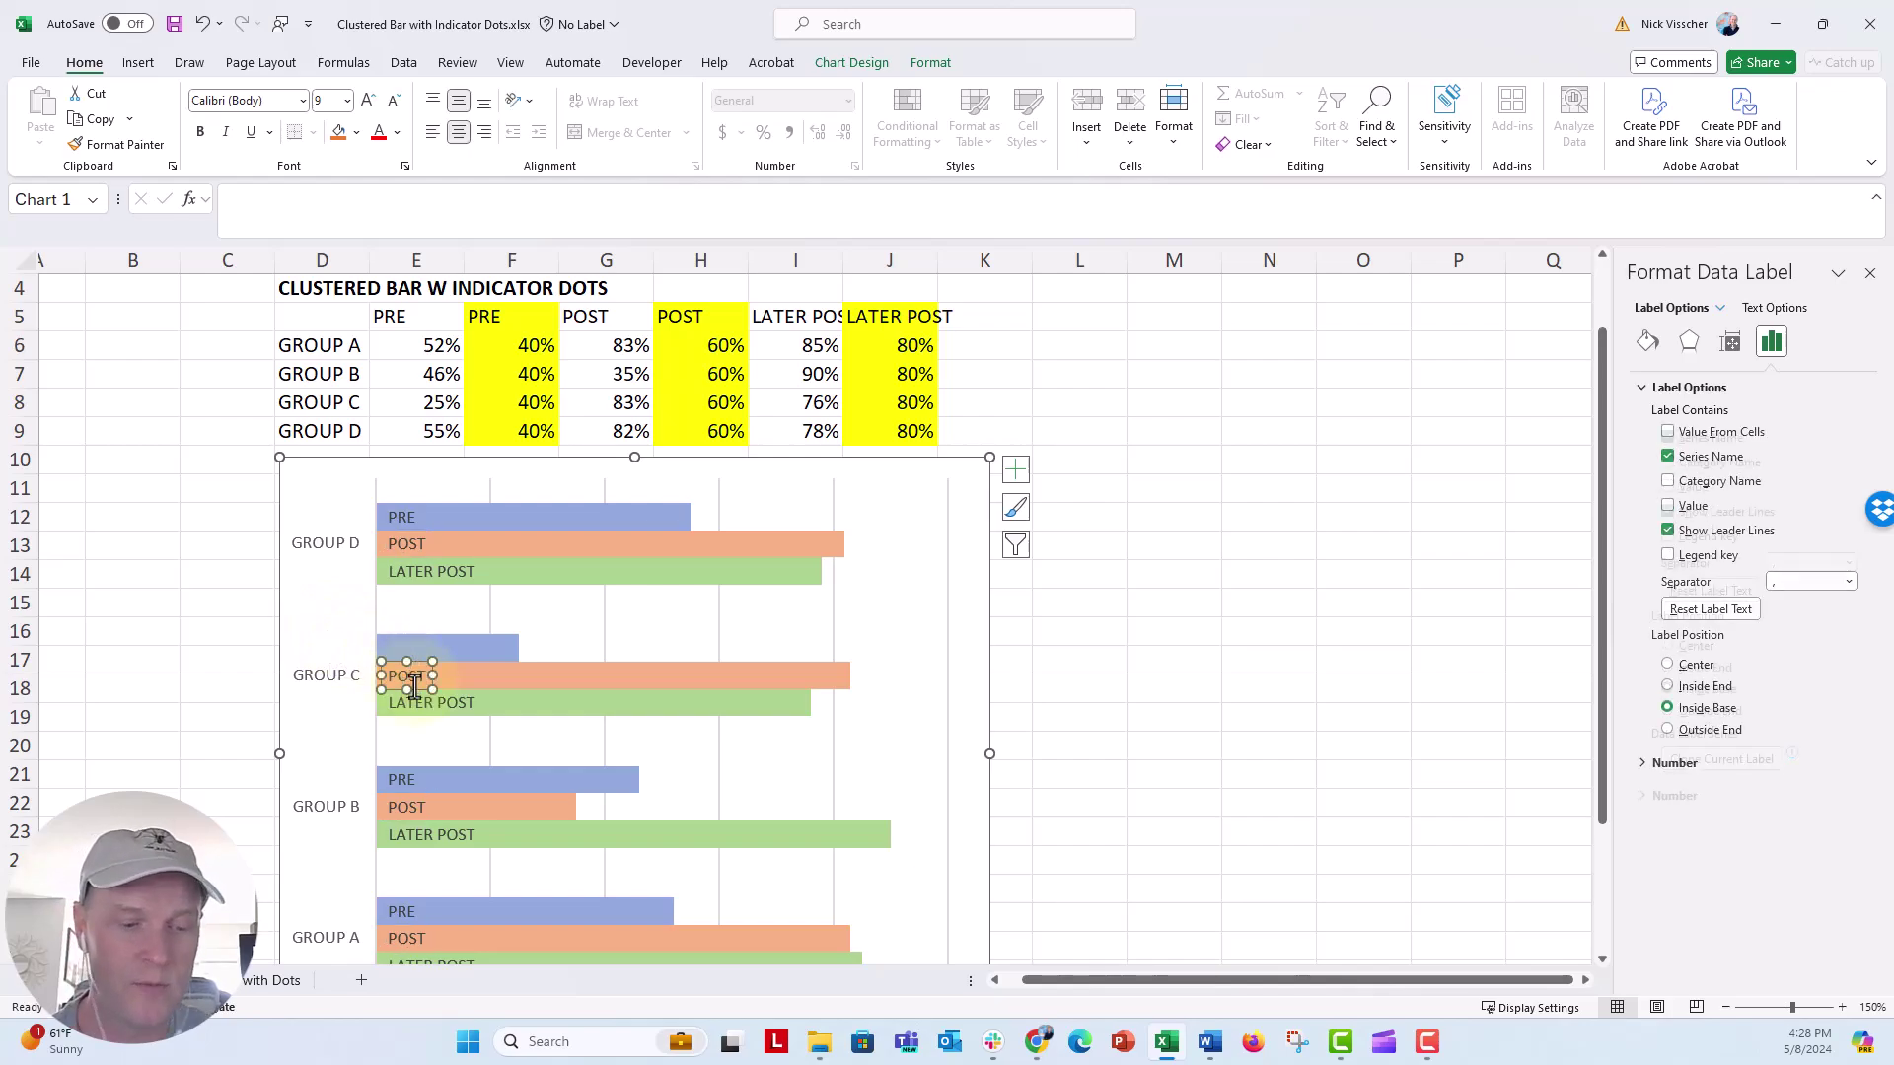
key("Delete")
left_click(412, 704)
left_click(412, 704)
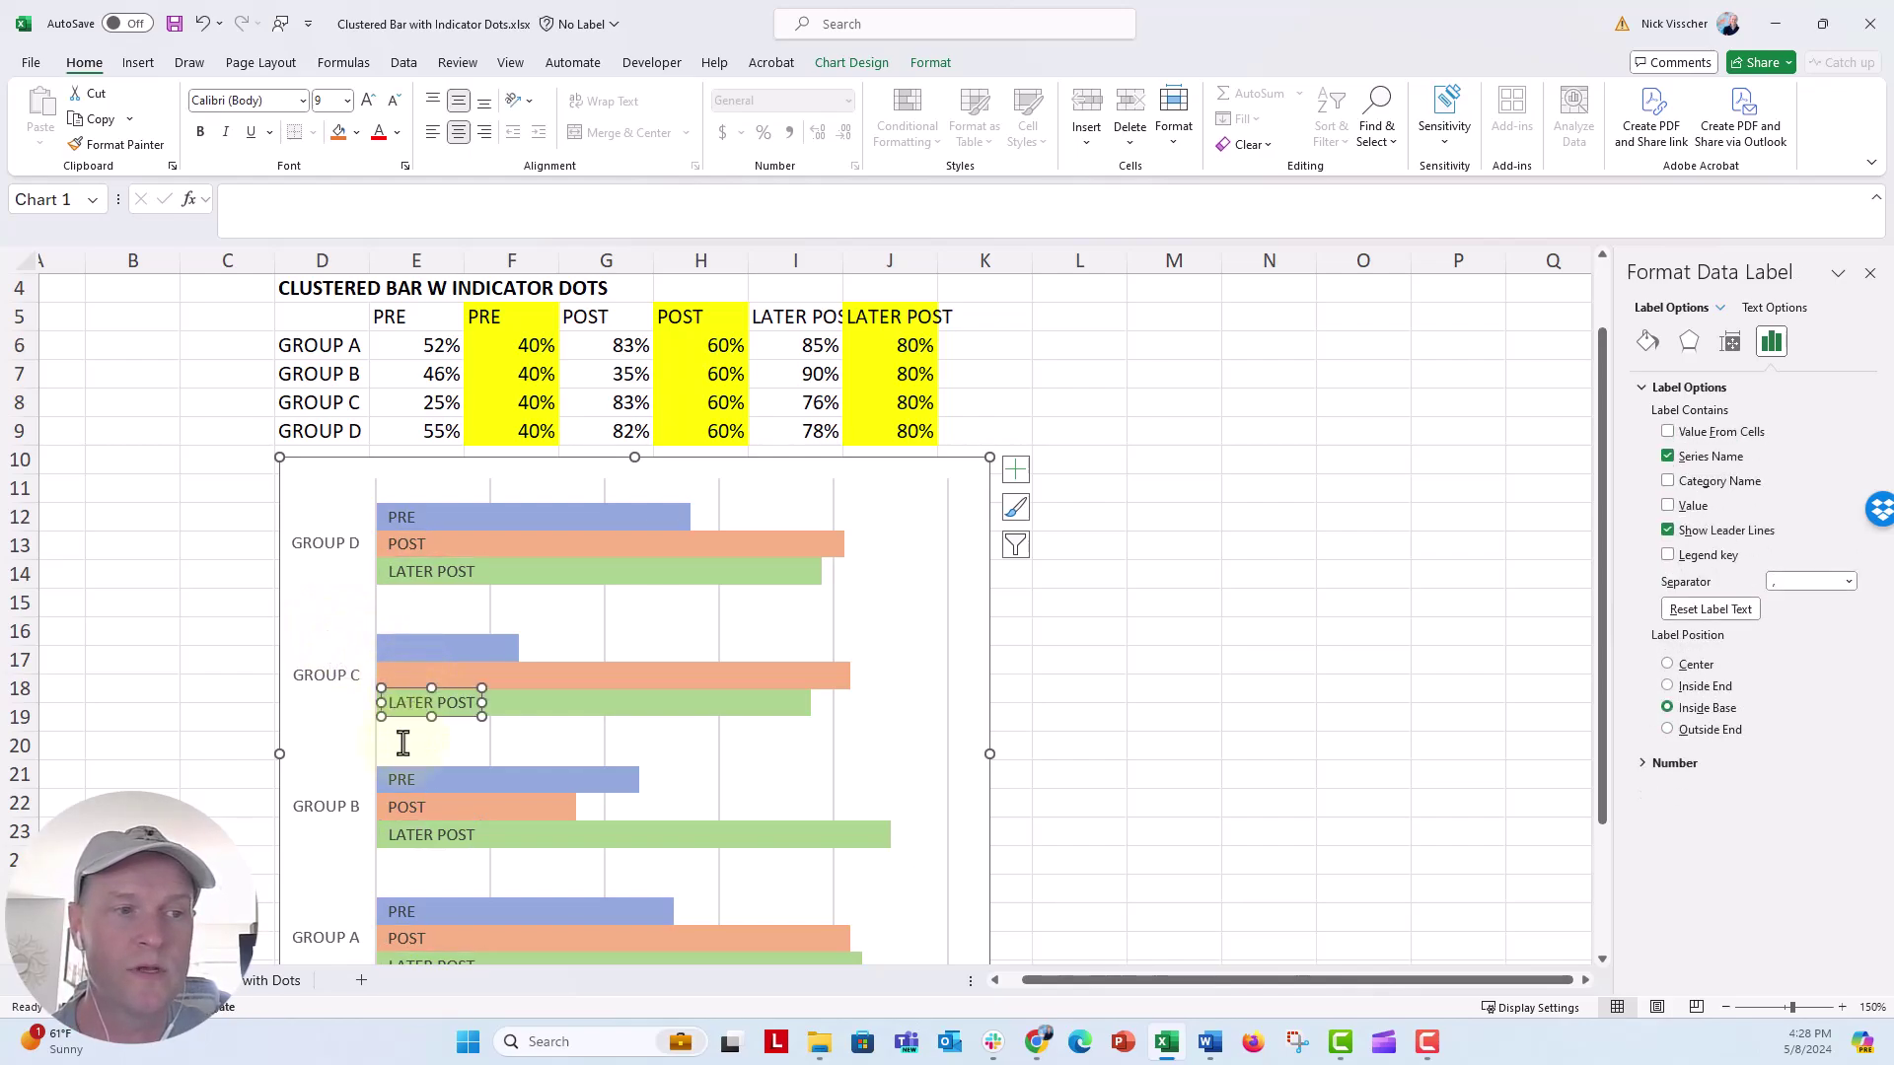
key("Delete")
Step: Delete Group B's POST and LATER POST series-name labels
left_click(395, 806)
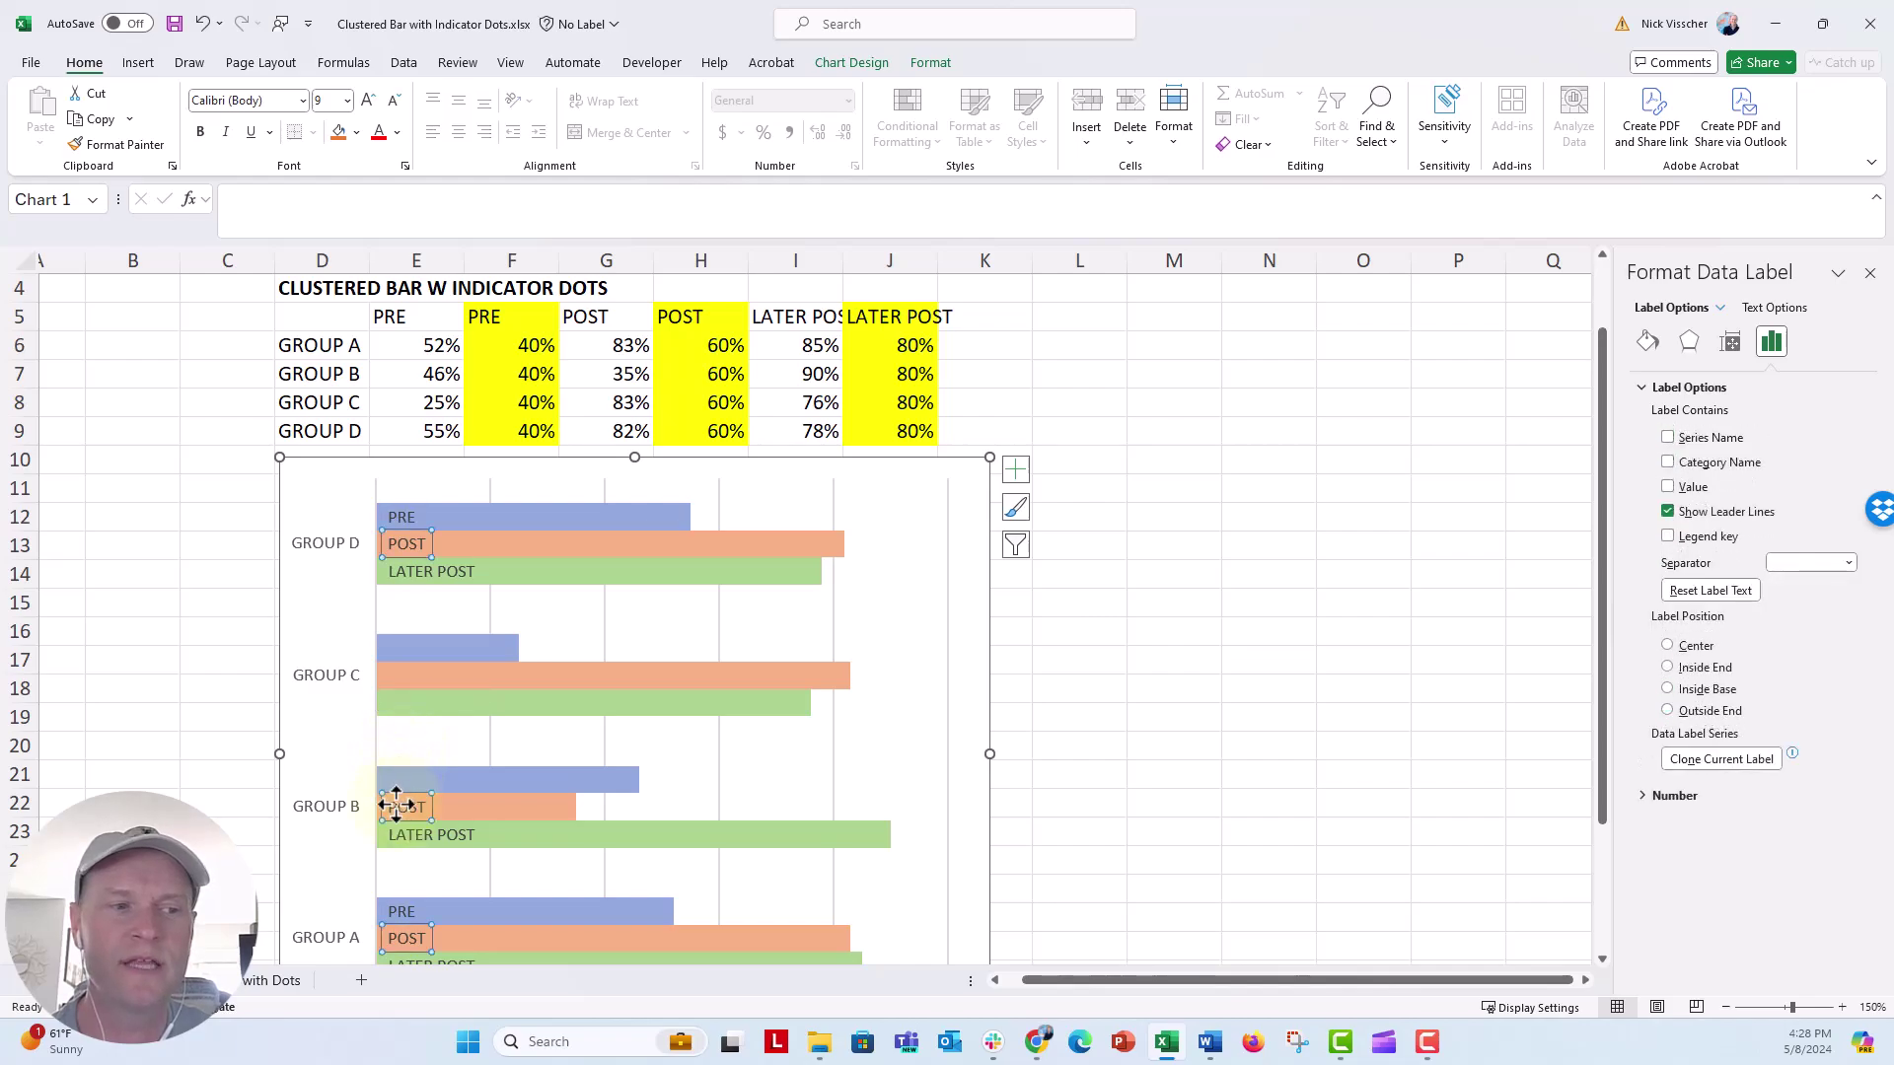
left_click(395, 806)
key("Delete")
left_click(400, 838)
left_click(399, 839)
key("Delete")
Step: Delete Group A's PRE name label and single out its LATER POST label
left_click(403, 910)
left_click(402, 910)
key("Delete")
left_click(402, 938)
left_click(404, 939)
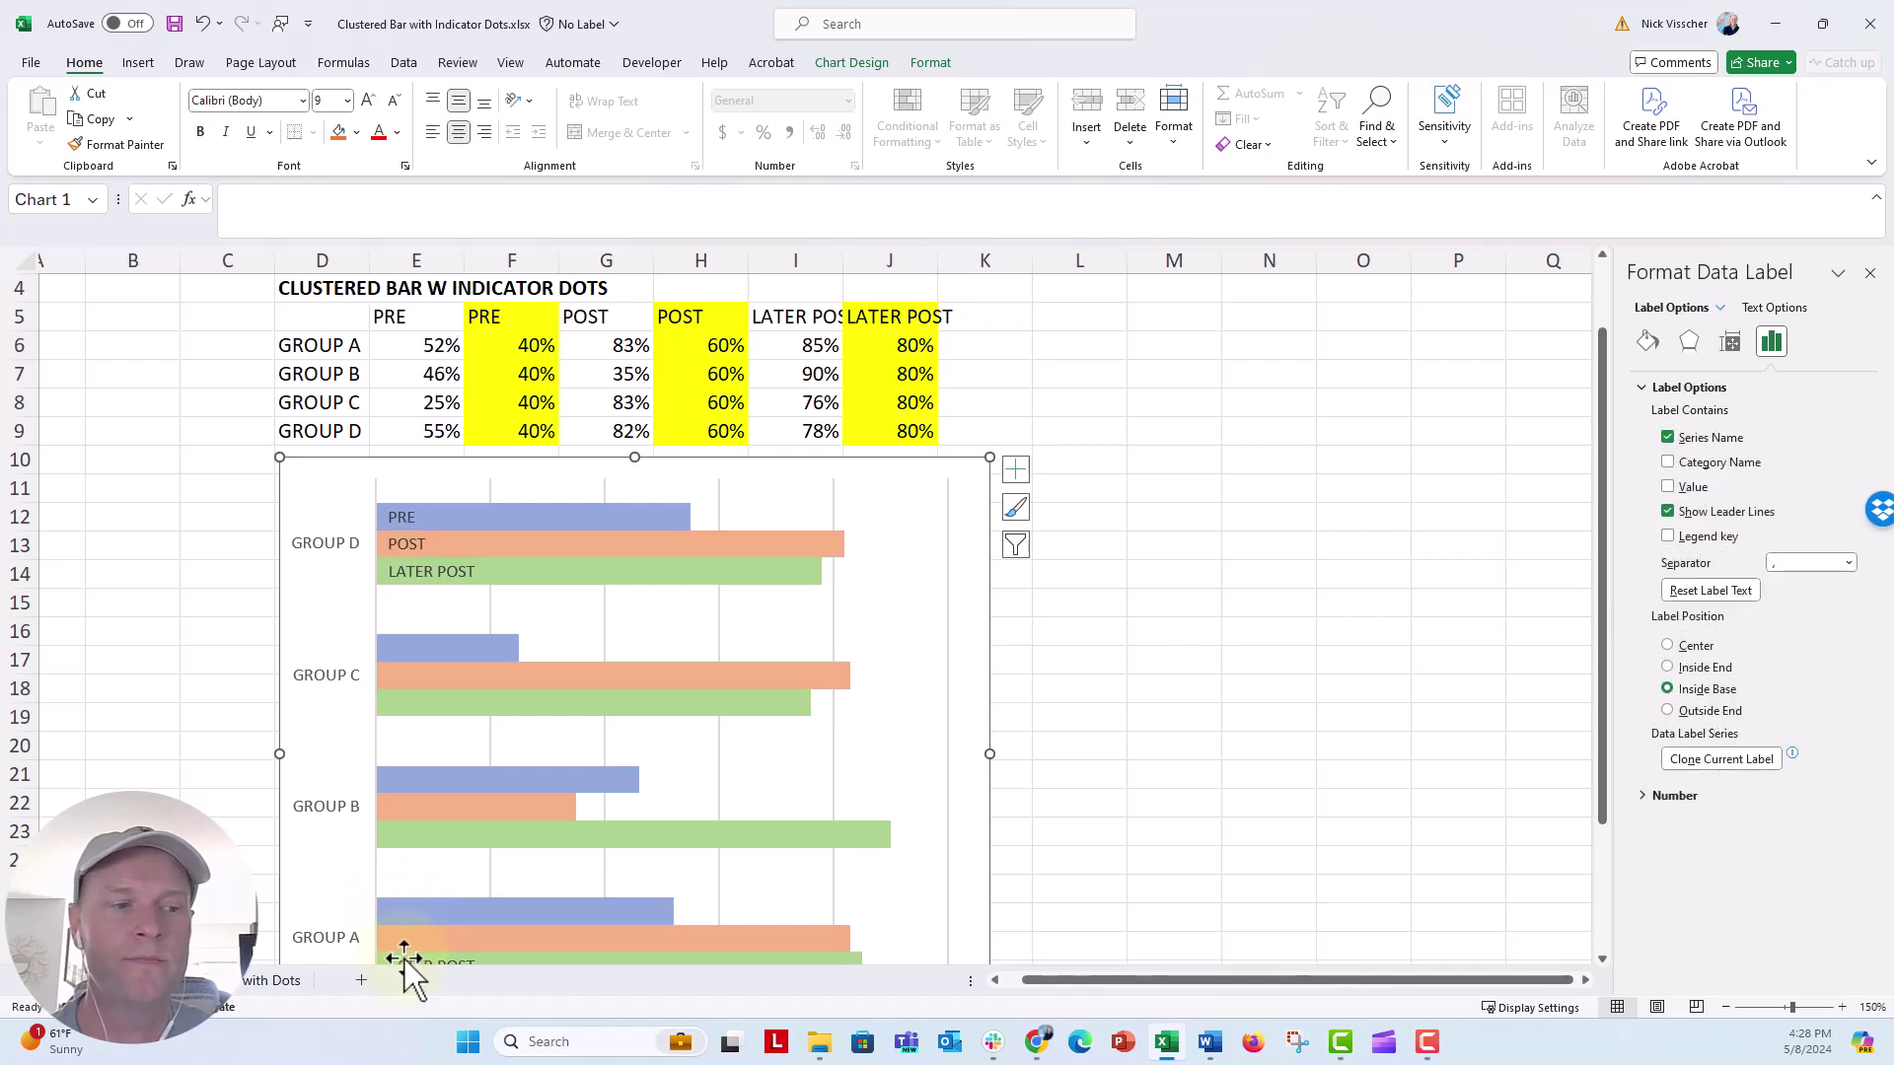
left_click(405, 961)
left_click(405, 961)
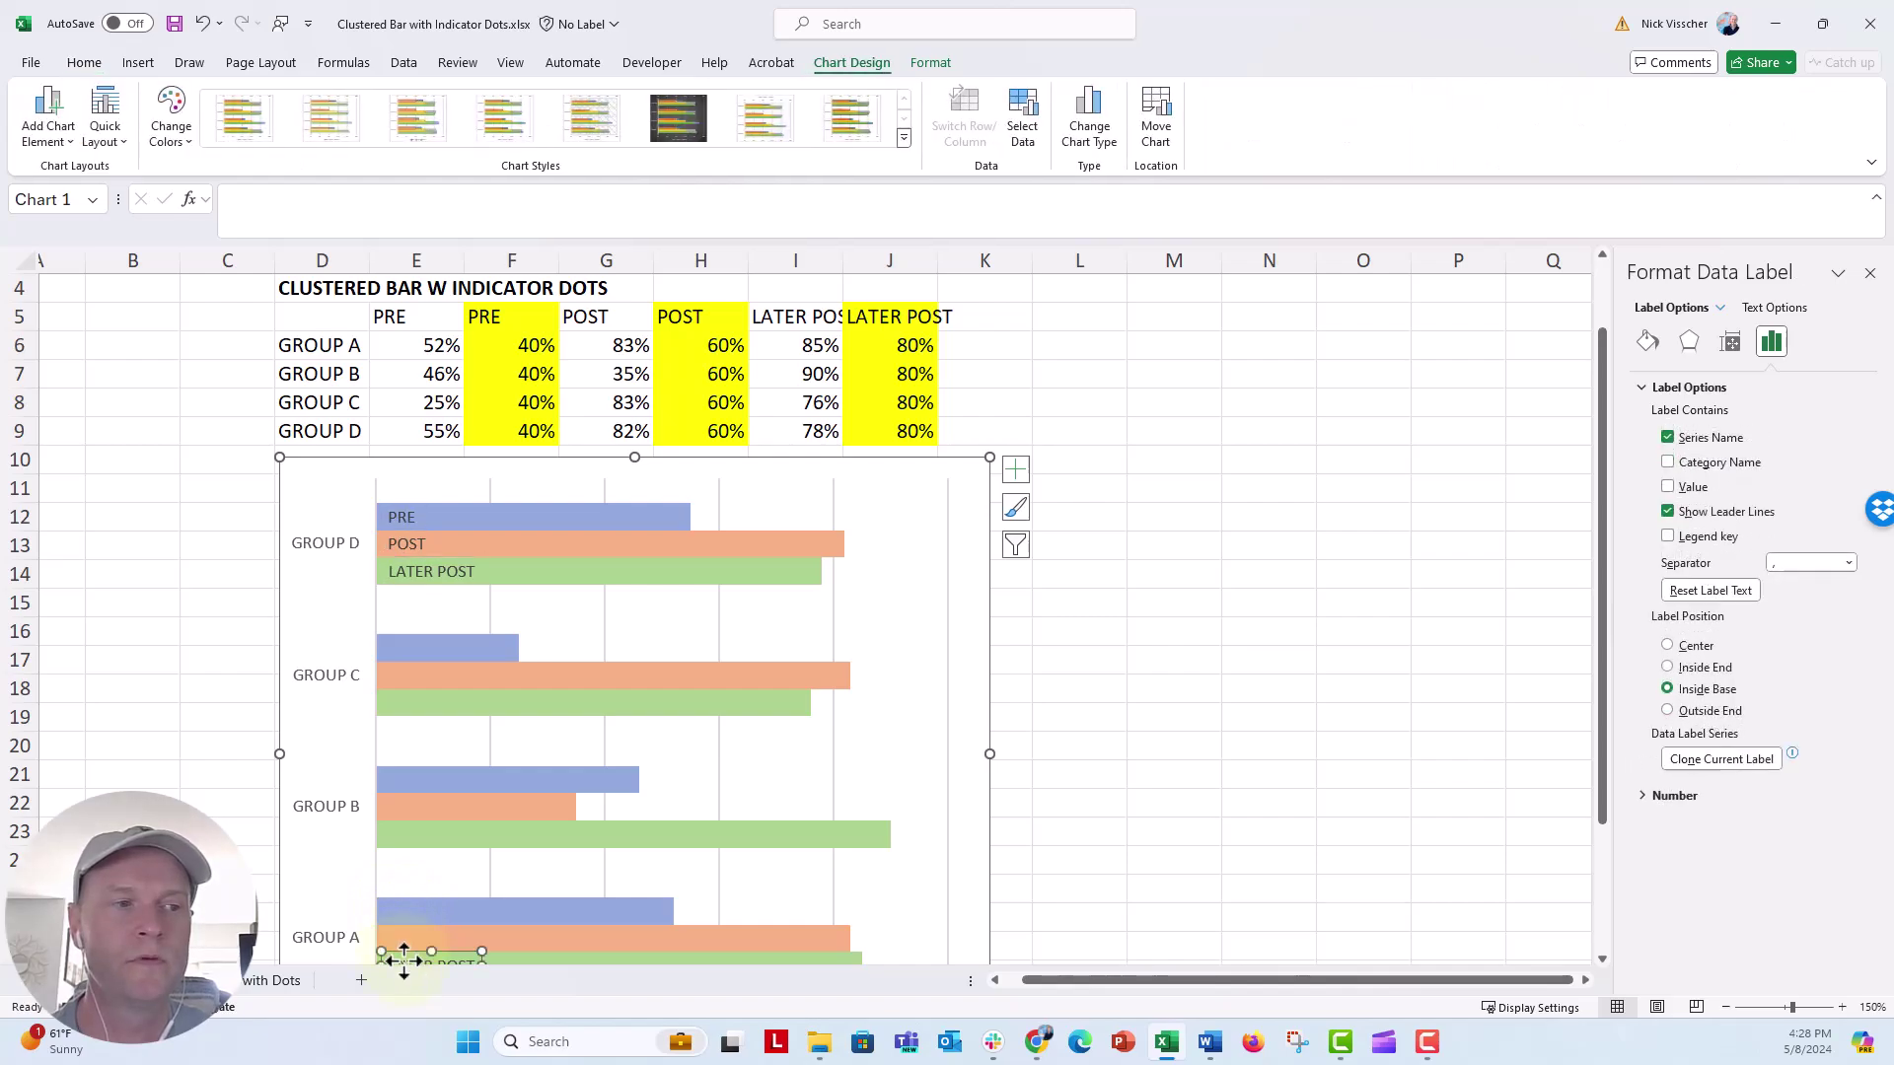
Step: Delete Group A's remaining LATER POST name label
key("Delete")
scroll(203, 618, "down", 1)
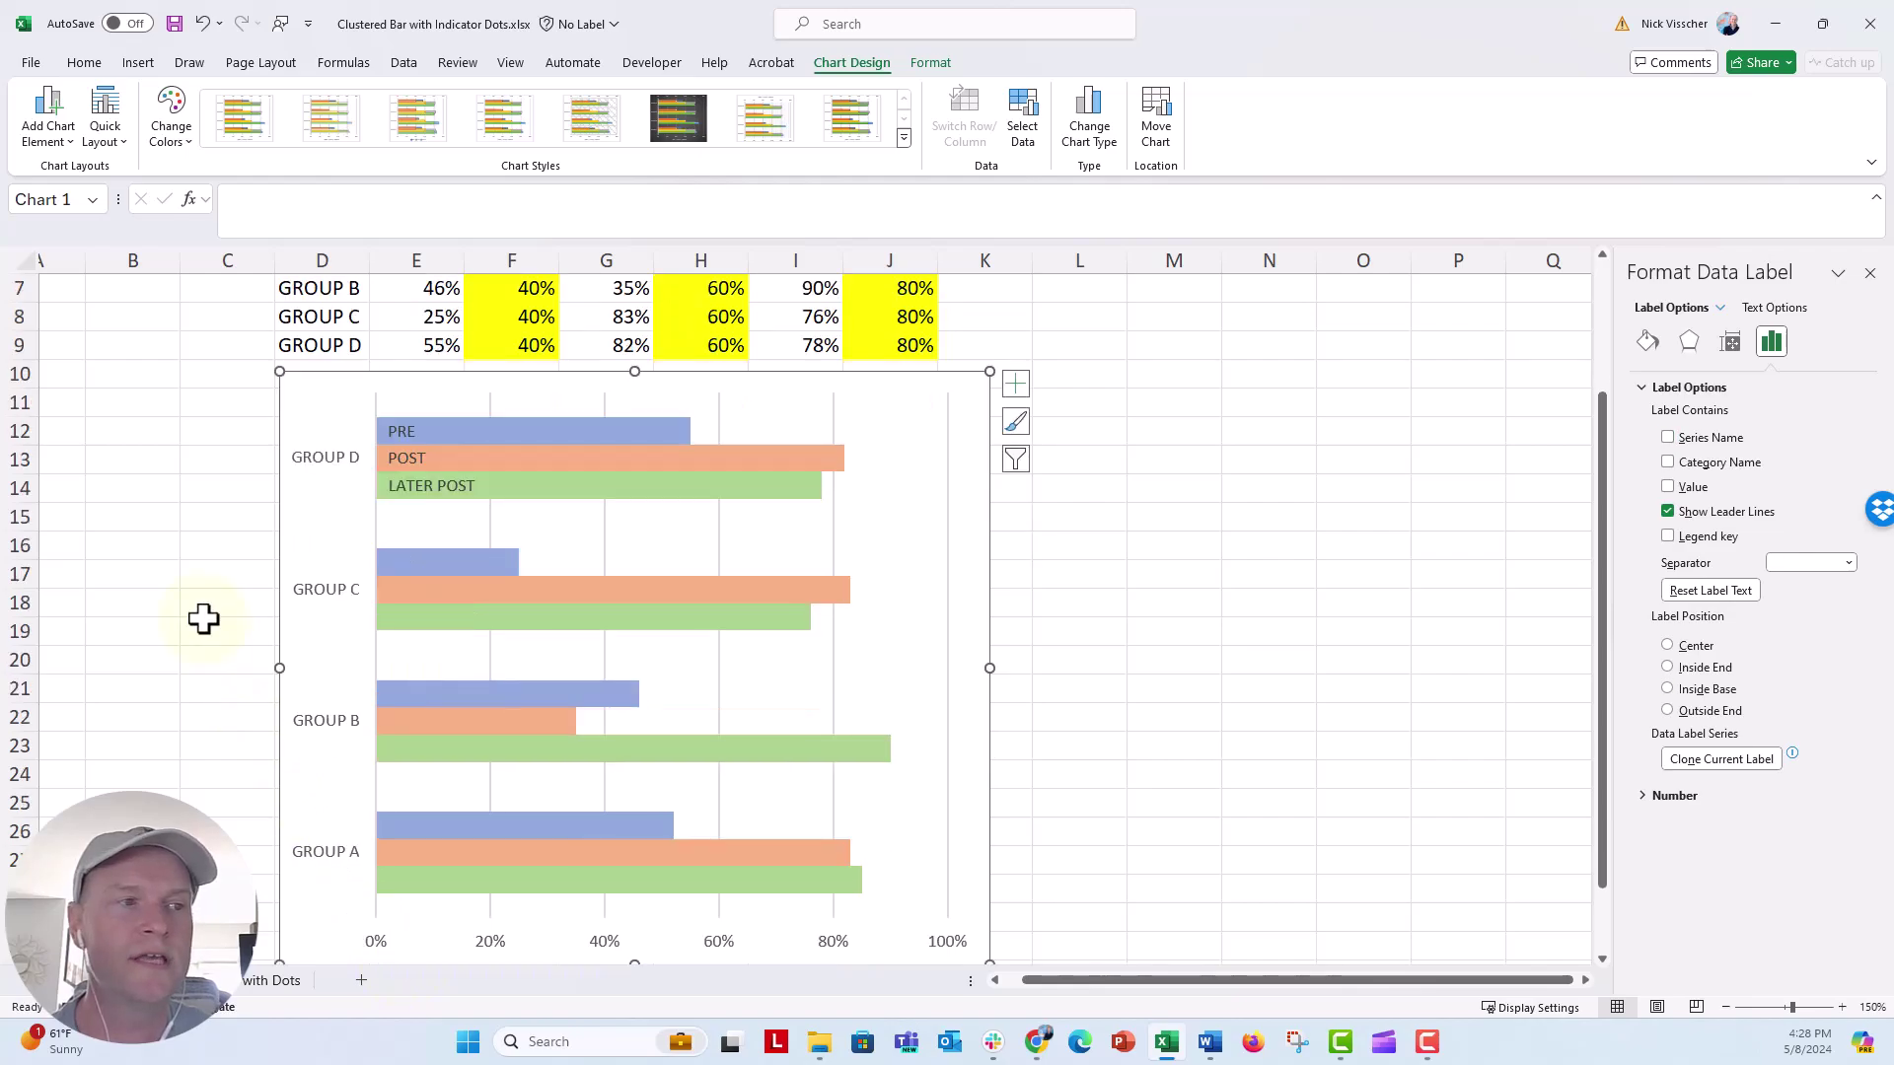
scroll(203, 618, "down", 1)
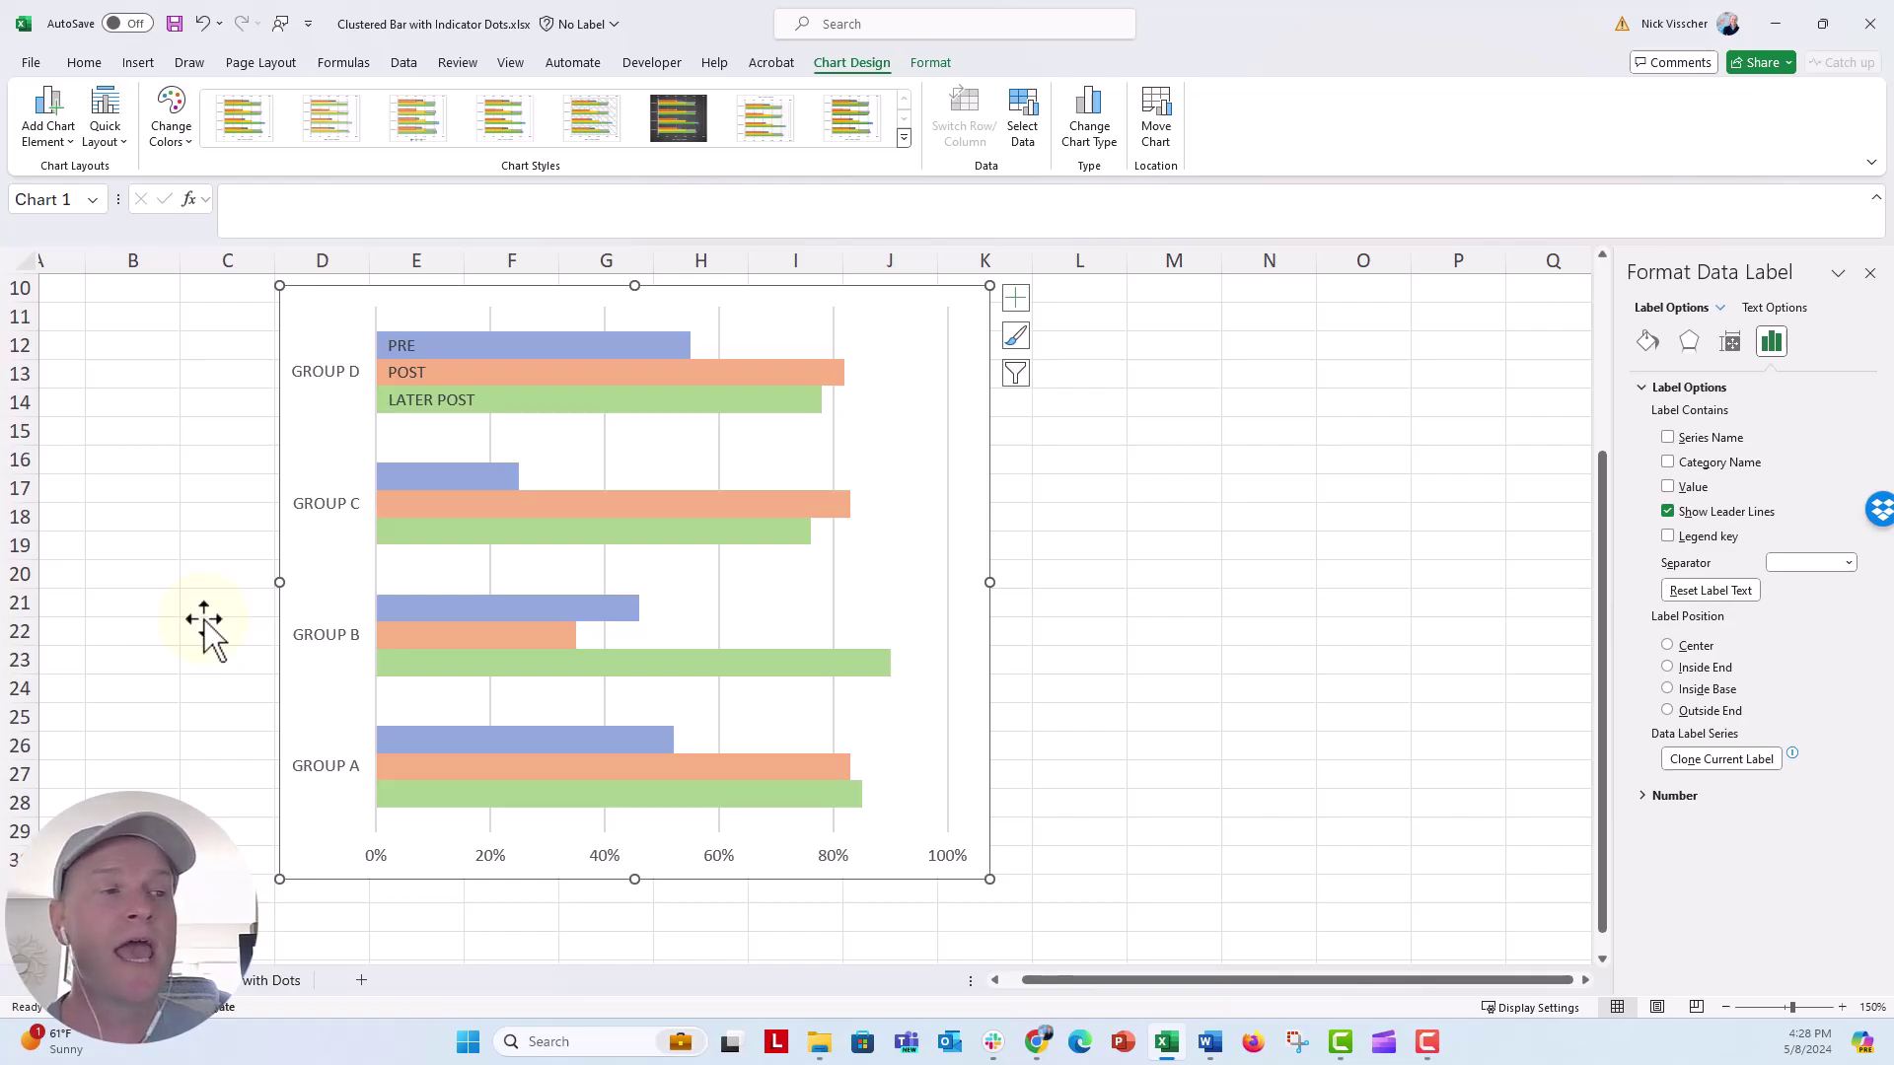
Step: Add percentage data labels to the PRE, POST and LATER POST bar series
left_click(538, 346)
right_click(537, 351)
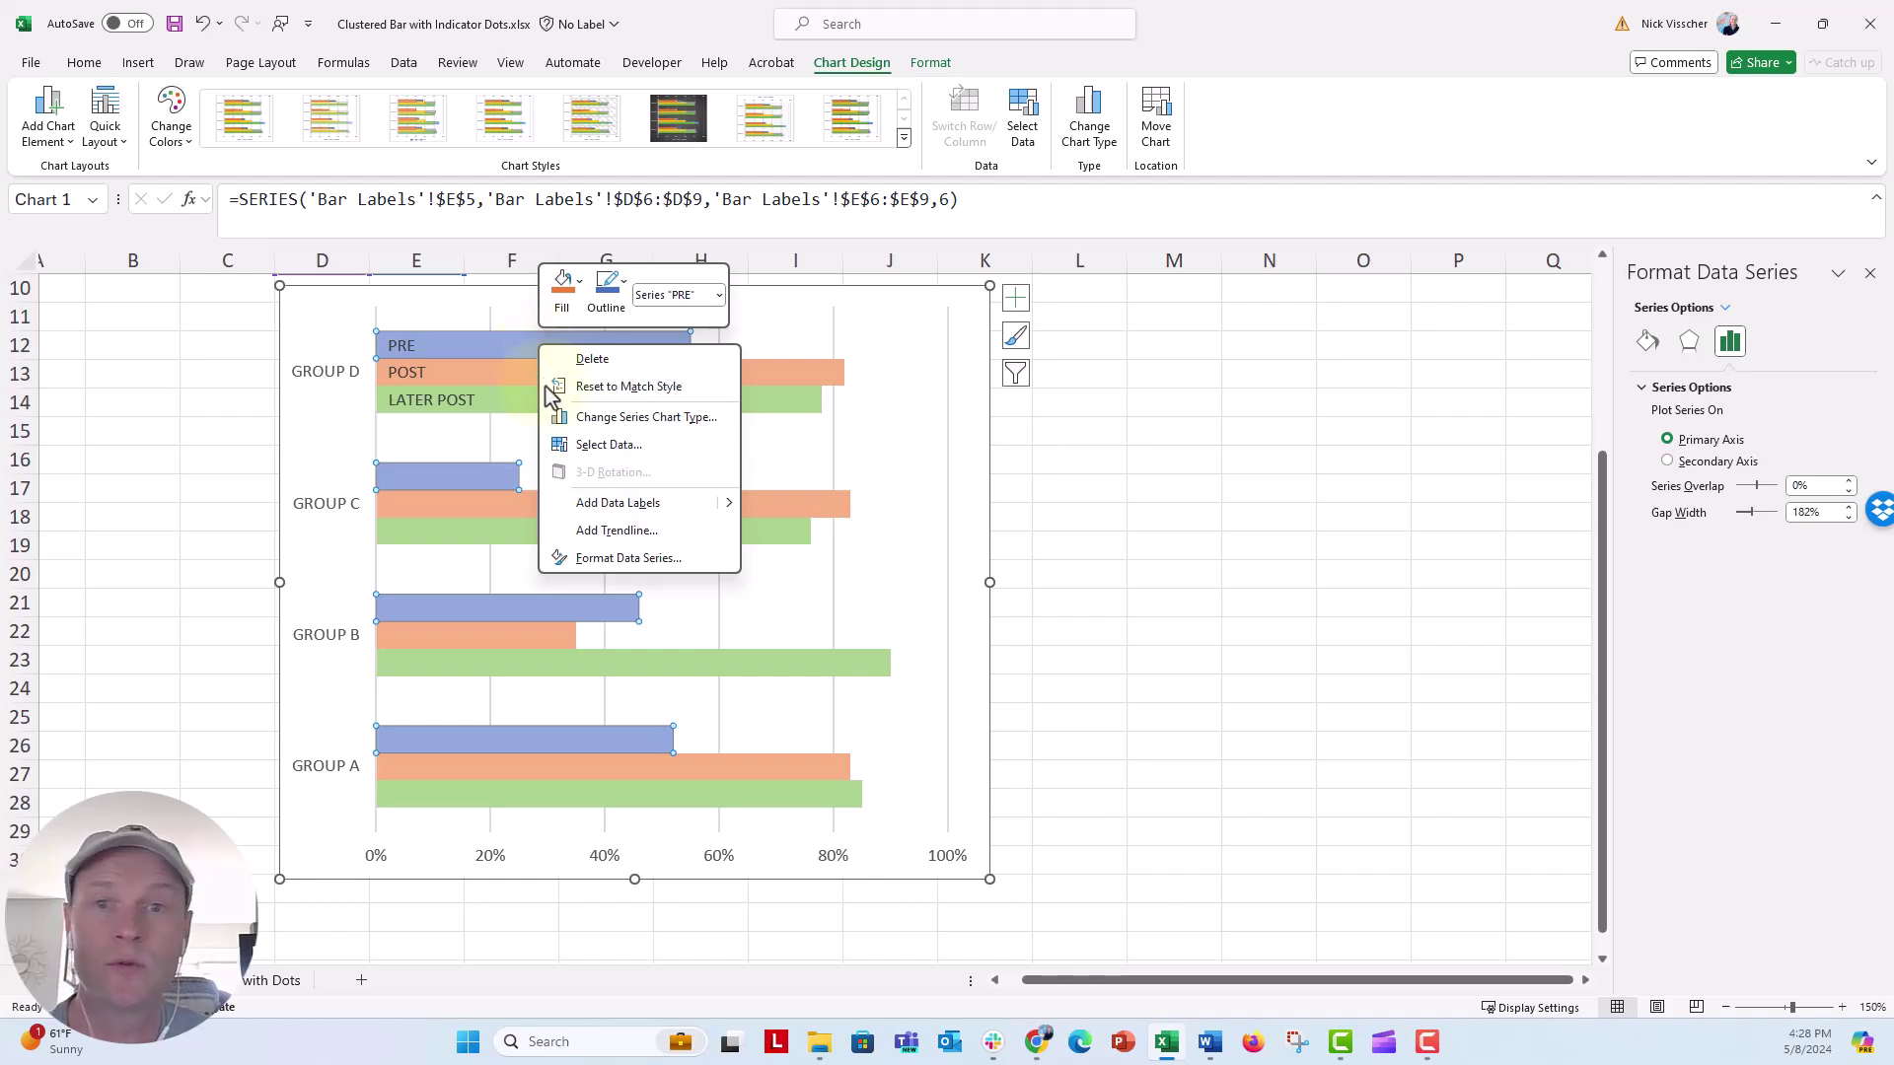
left_click(574, 503)
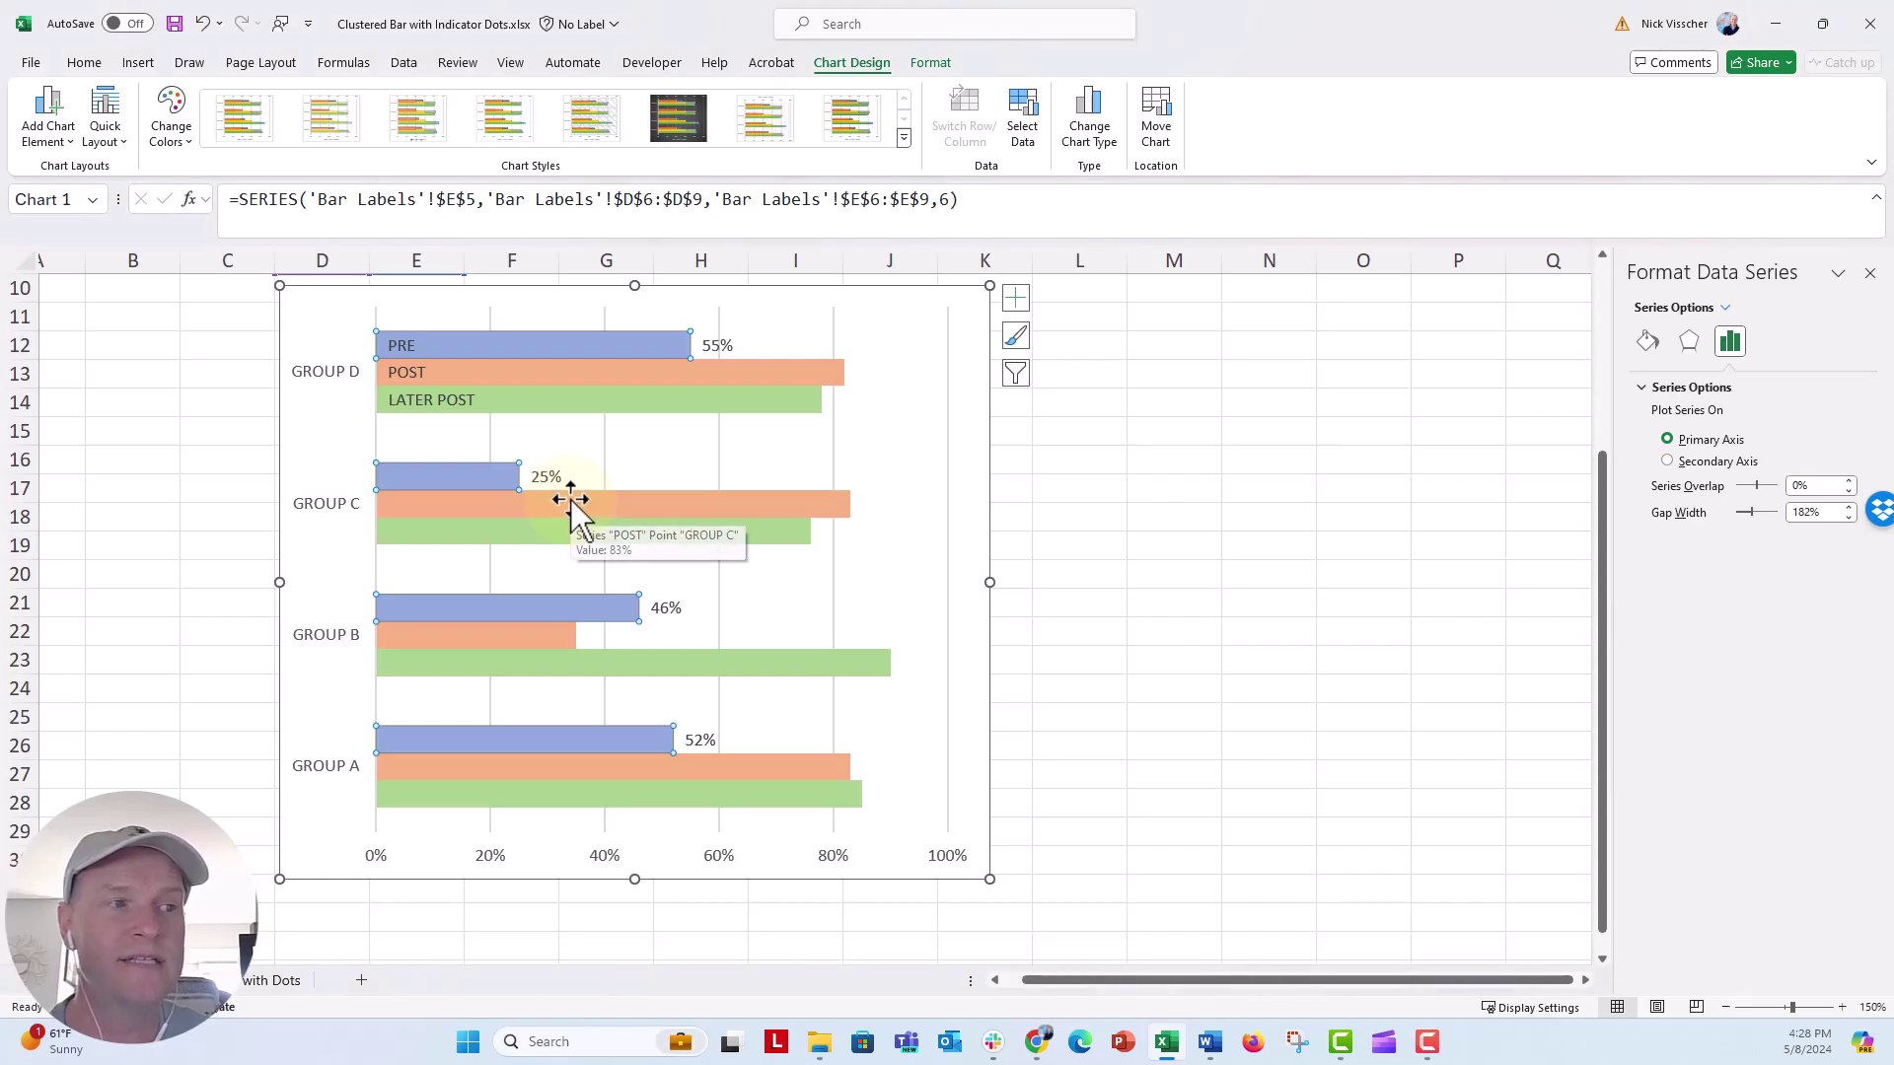
left_click(558, 373)
right_click(559, 373)
left_click(588, 537)
left_click(586, 530)
right_click(587, 529)
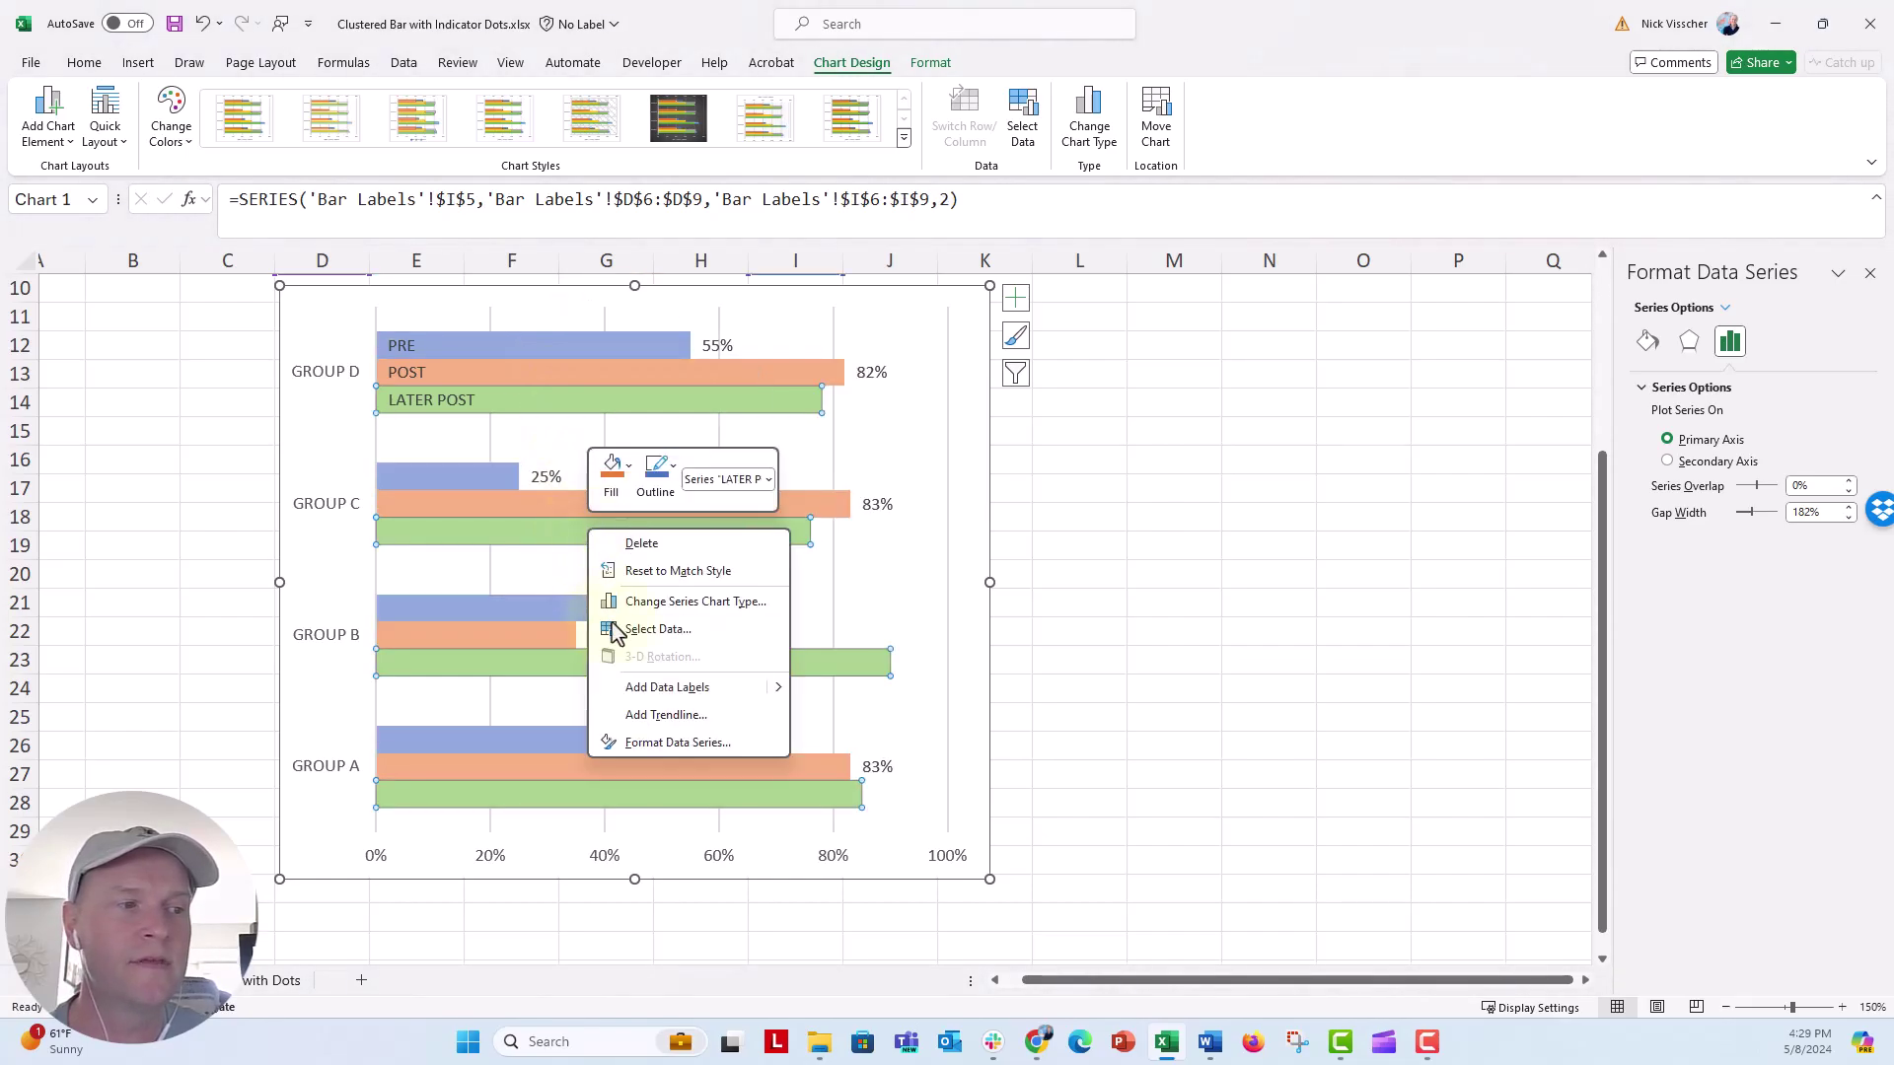
left_click(637, 688)
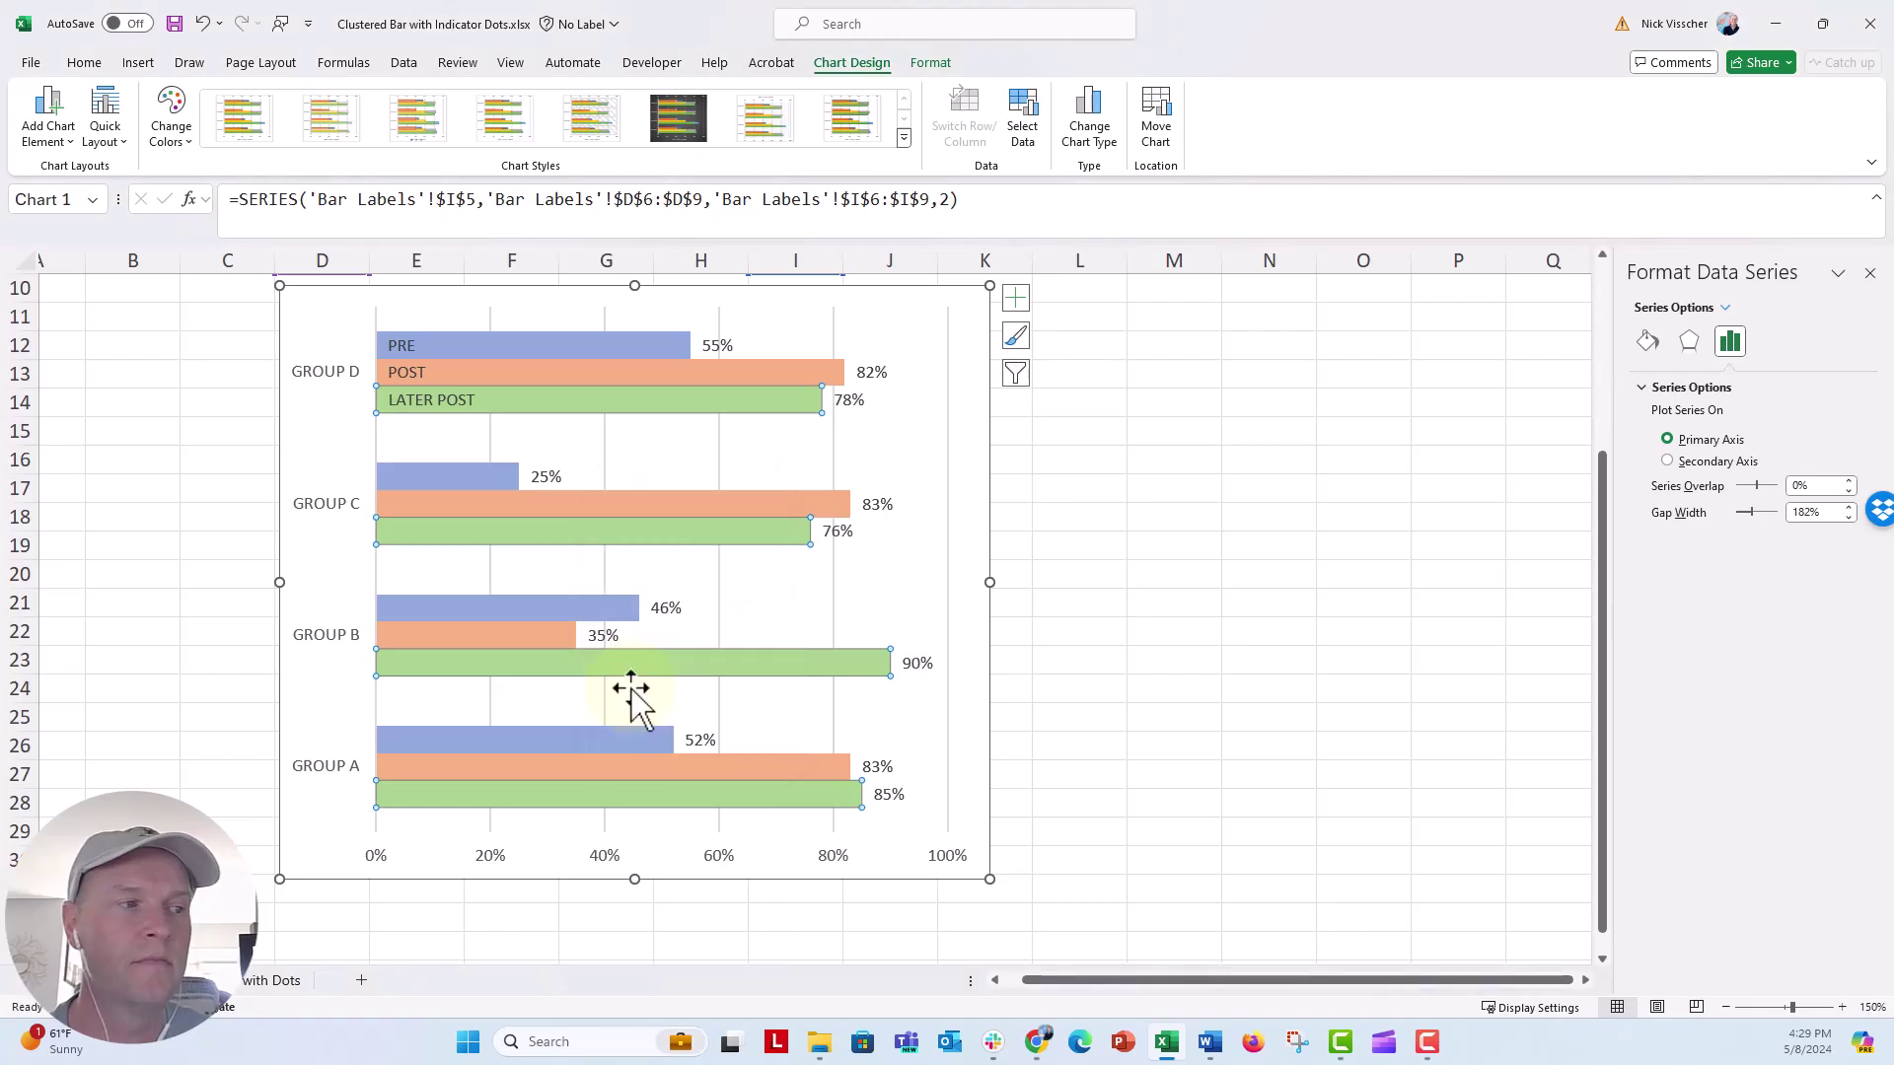
Step: Delete the chart's gridlines and 0%–100% horizontal axis, then deselect the chart
left_click(718, 460)
key("Delete")
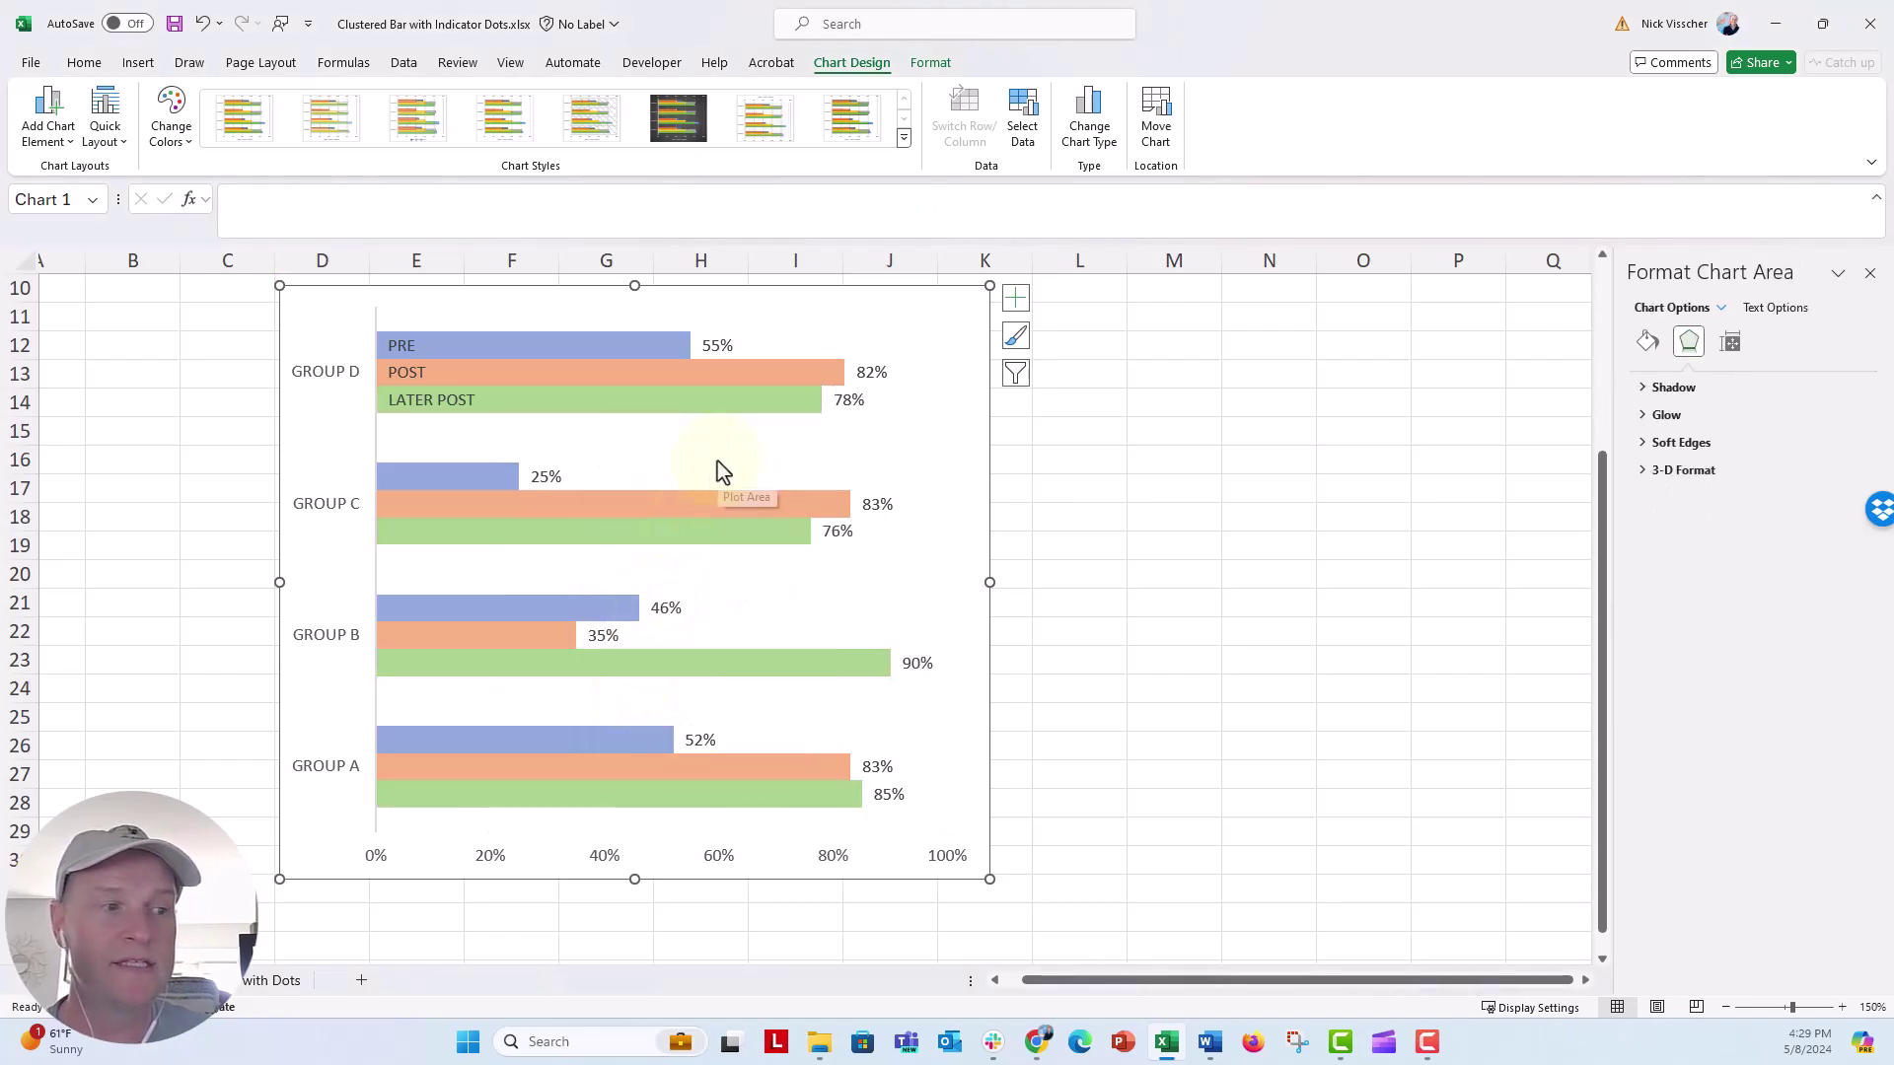
left_click(597, 860)
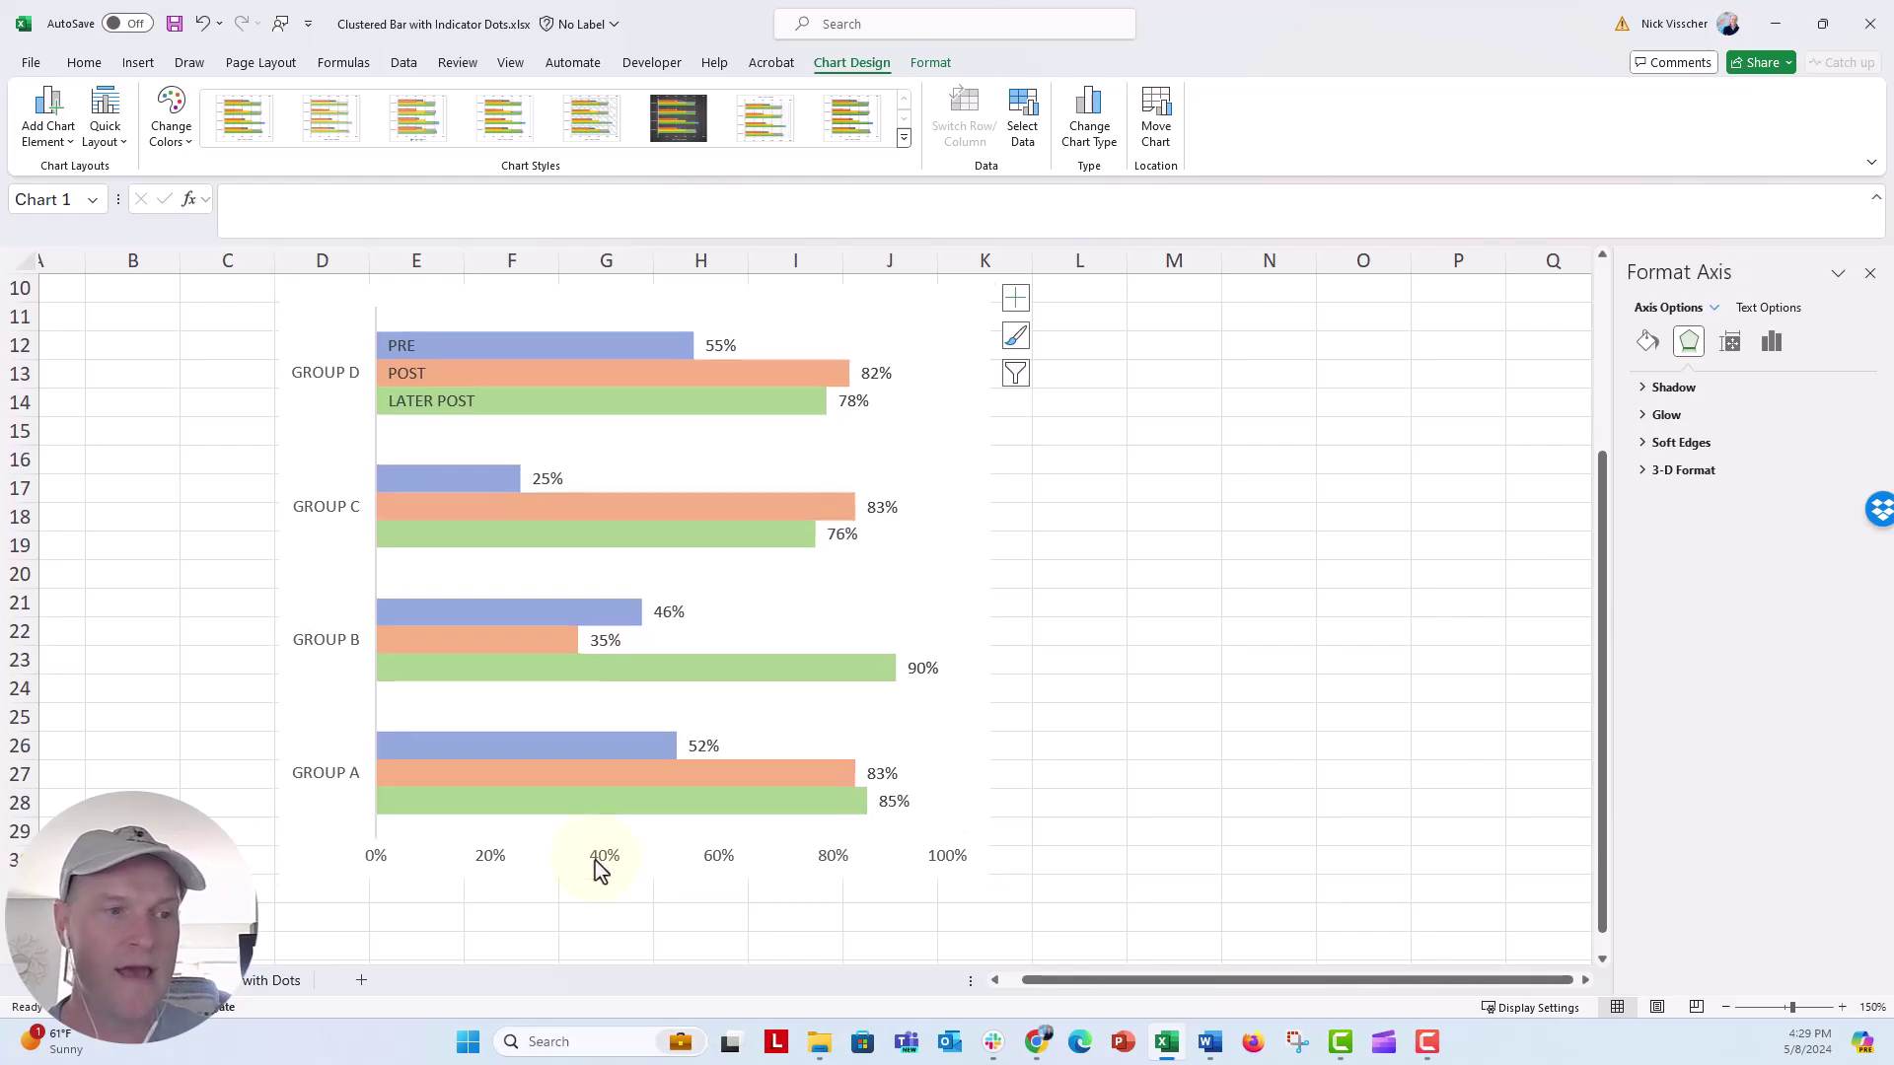
key("Delete")
left_click(202, 715)
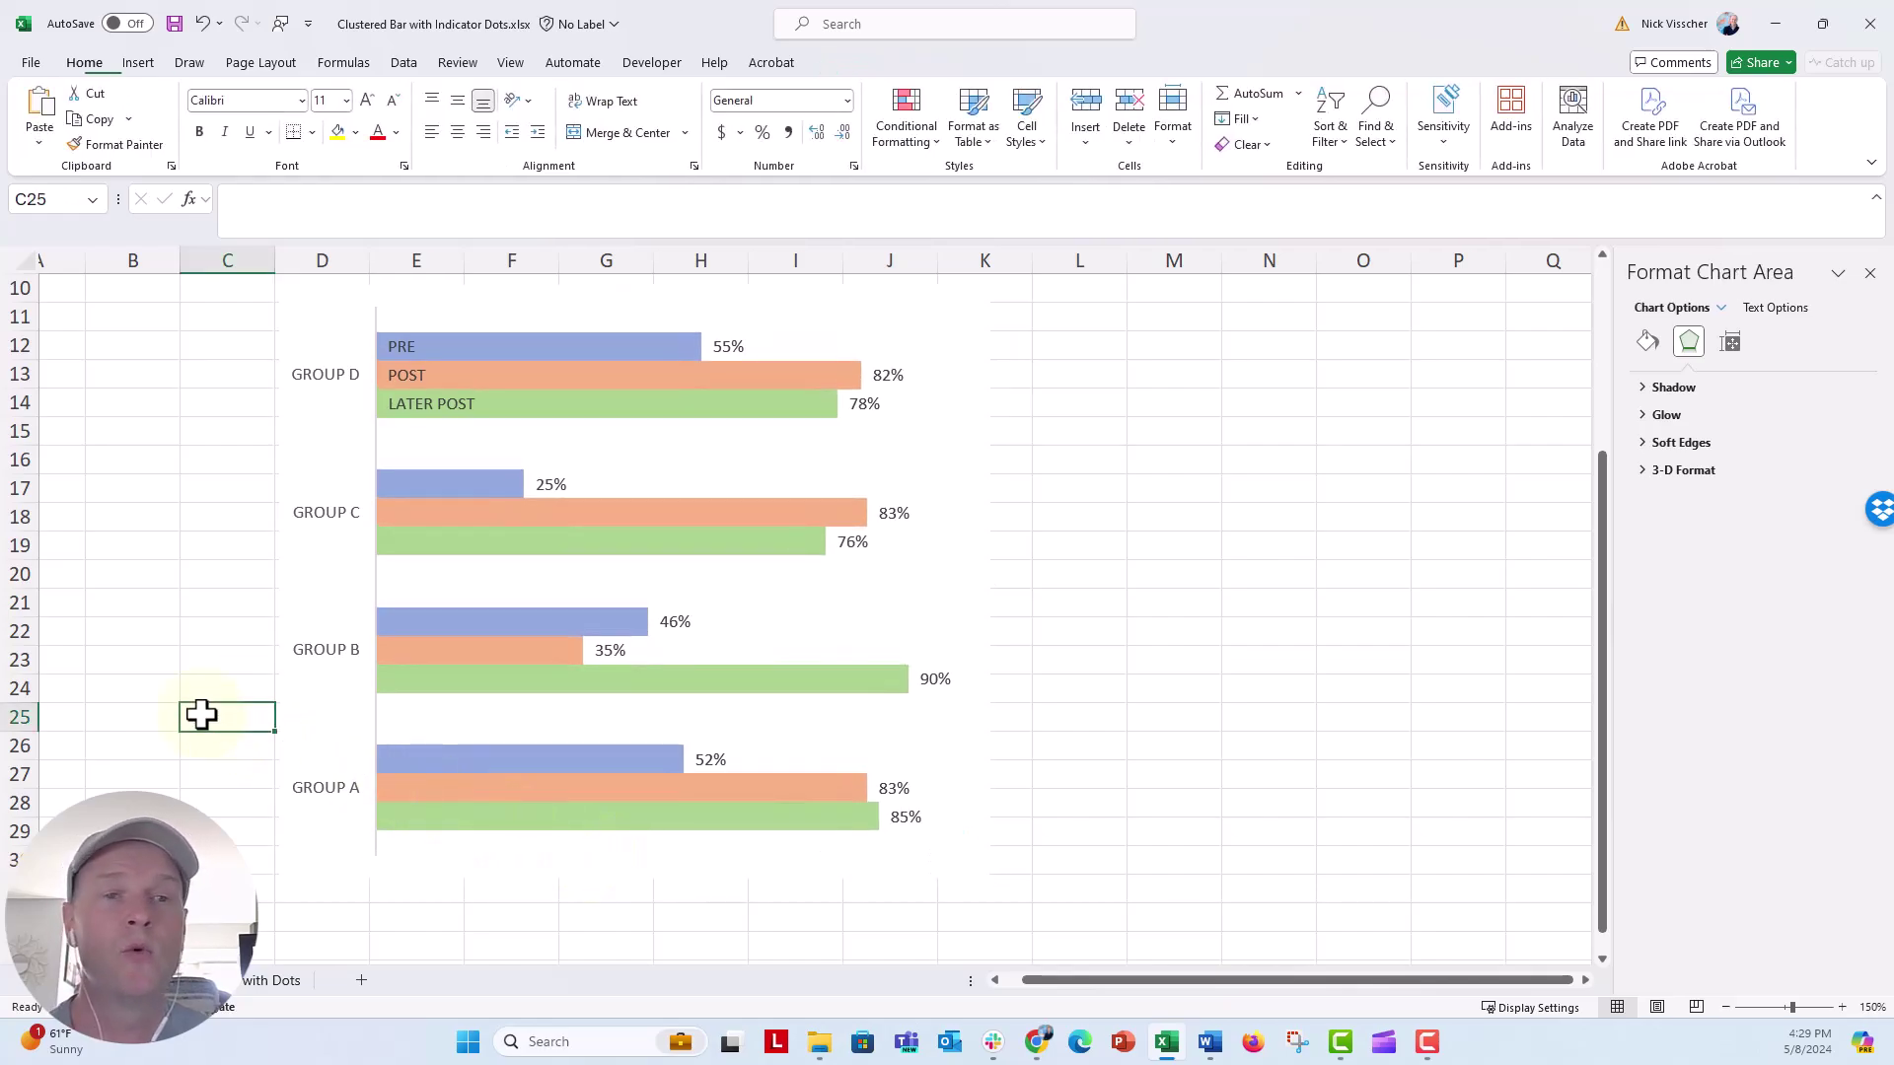